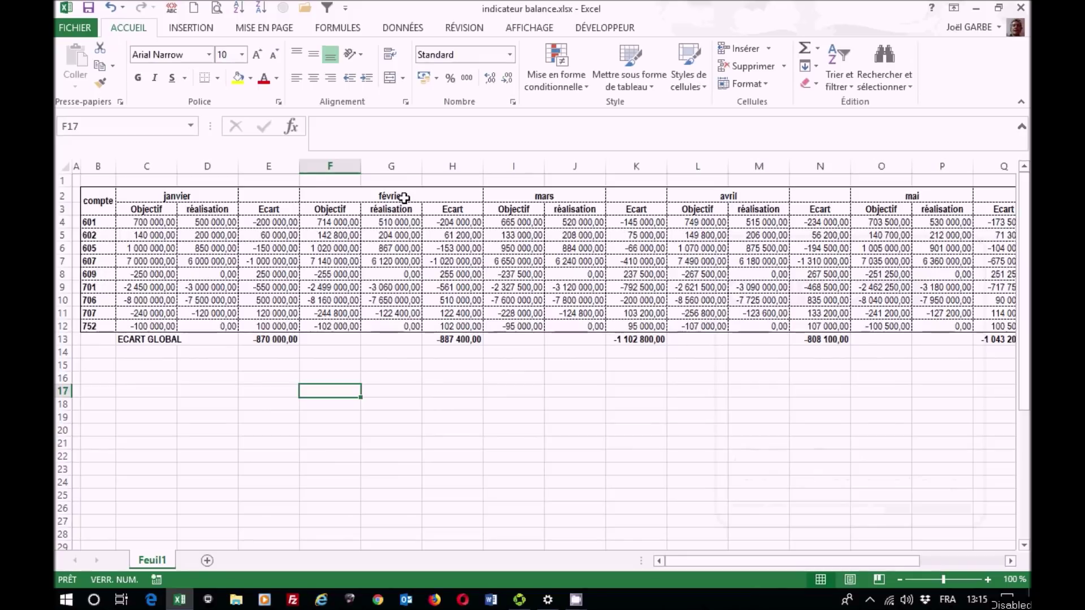
click(319, 208)
drag(393, 217, 452, 310)
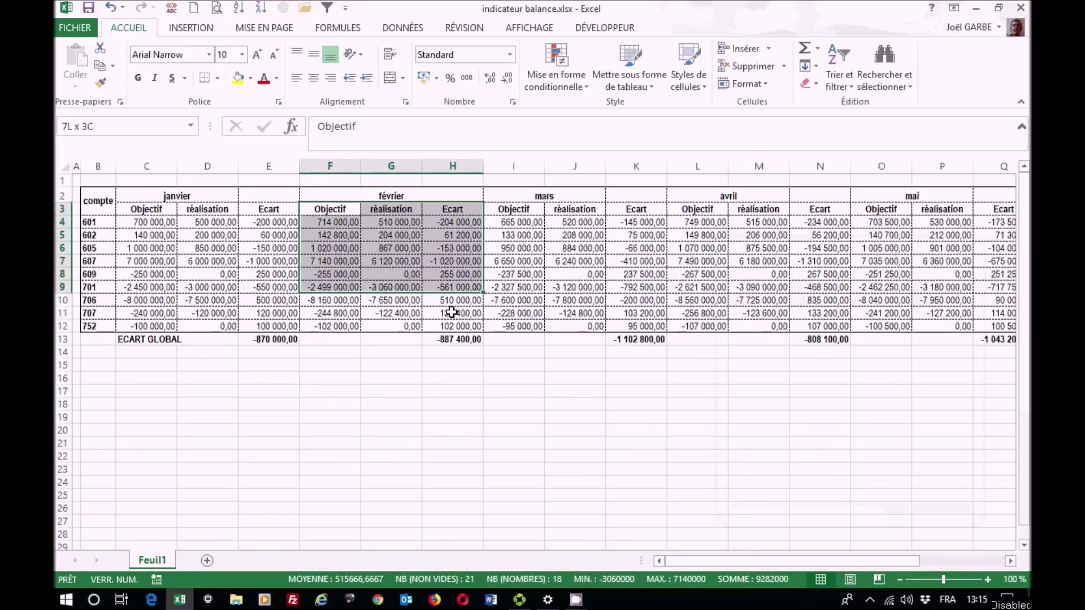
click(391, 196)
click(167, 195)
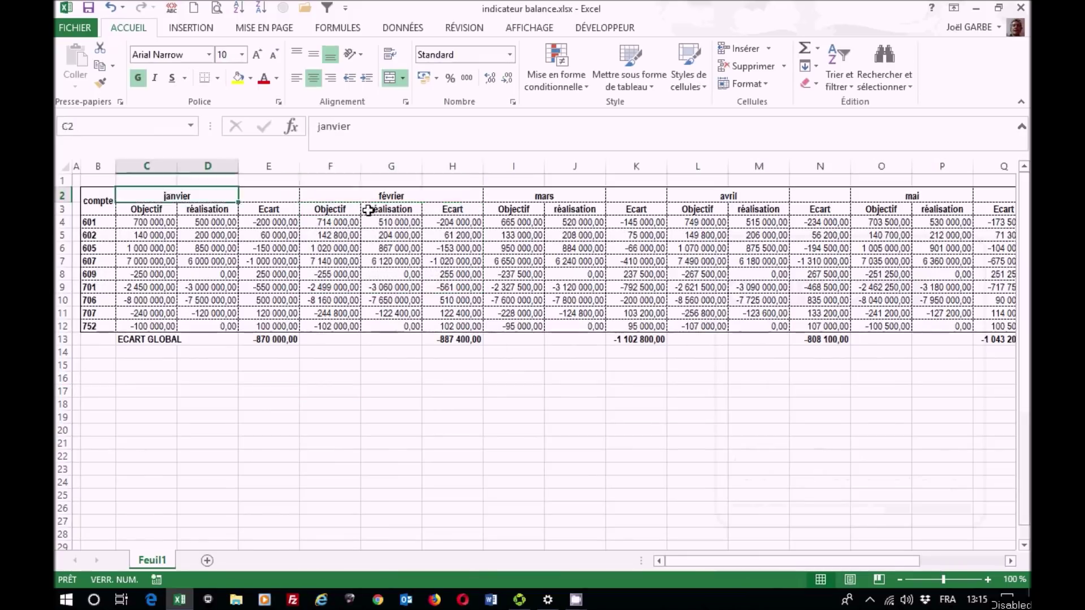
click(508, 197)
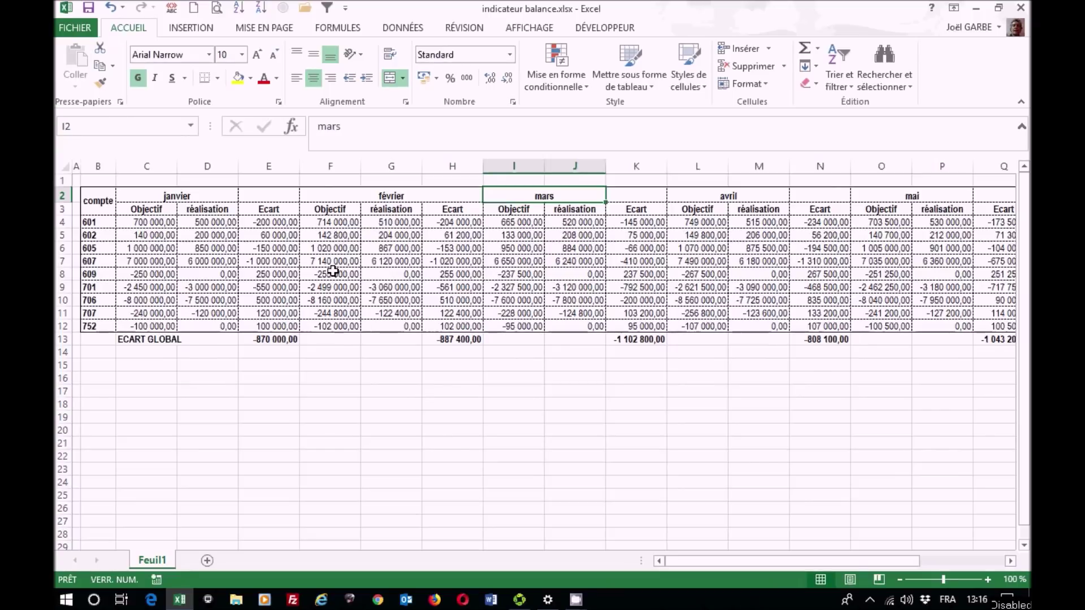
- Delete the empty row above the table and the empty column before the compte column
click(63, 179)
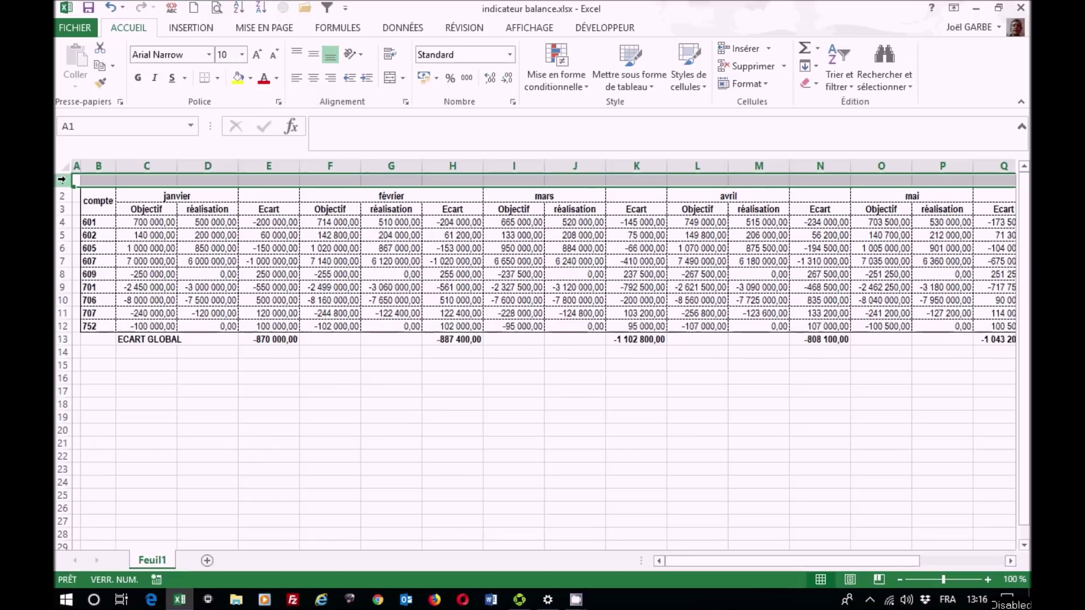
right_click(61, 178)
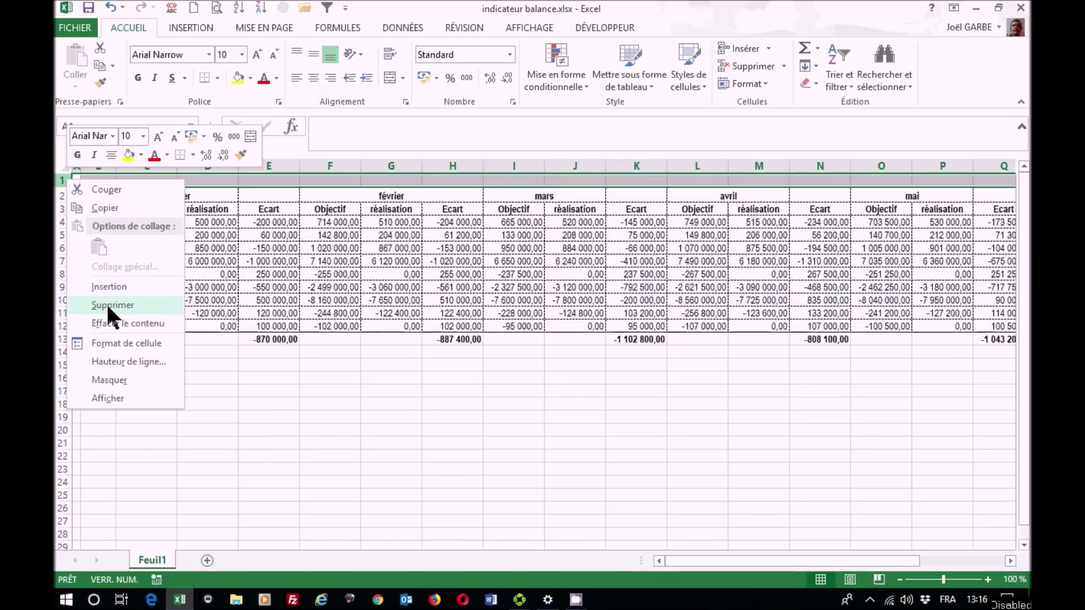
click(112, 306)
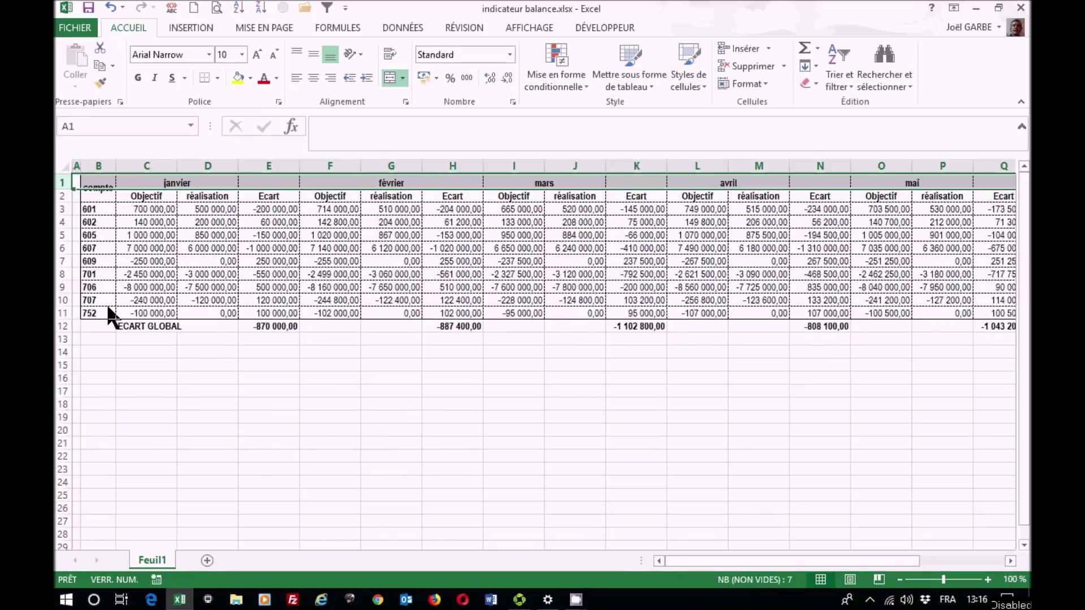
click(75, 166)
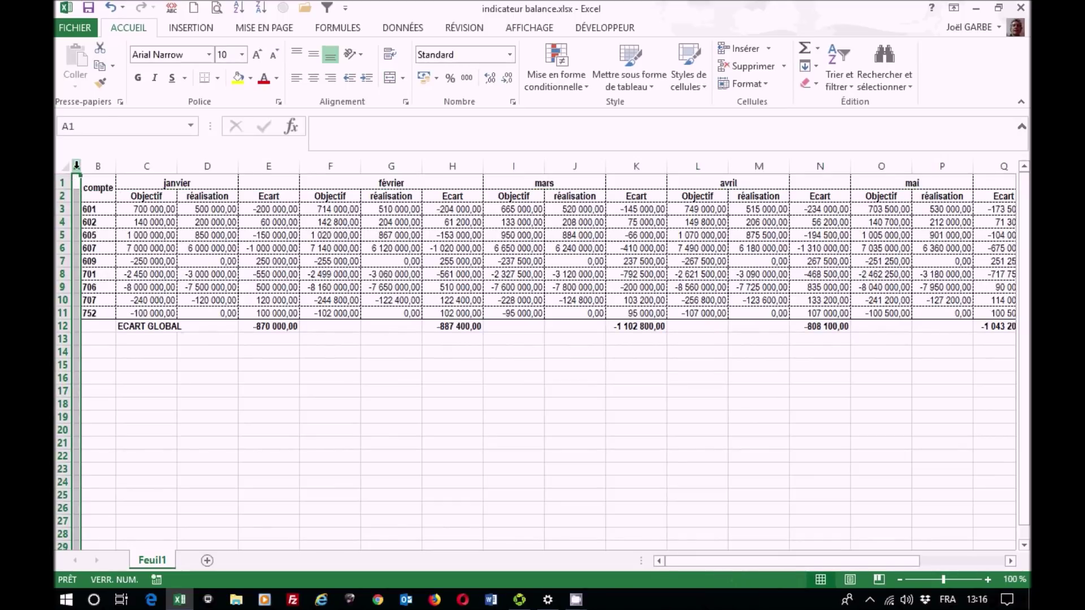
right_click(76, 165)
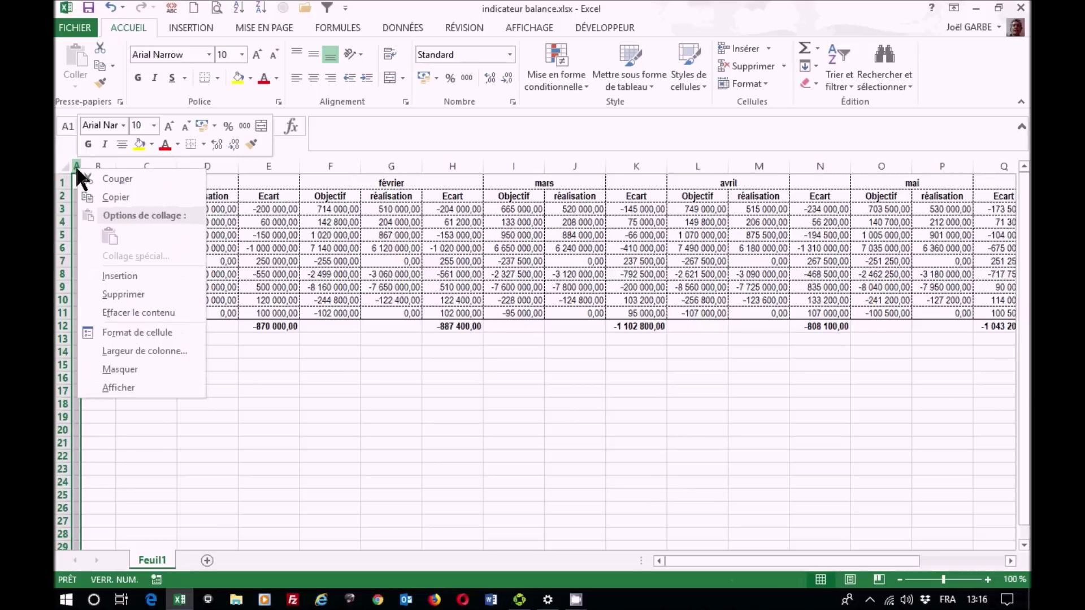
click(113, 294)
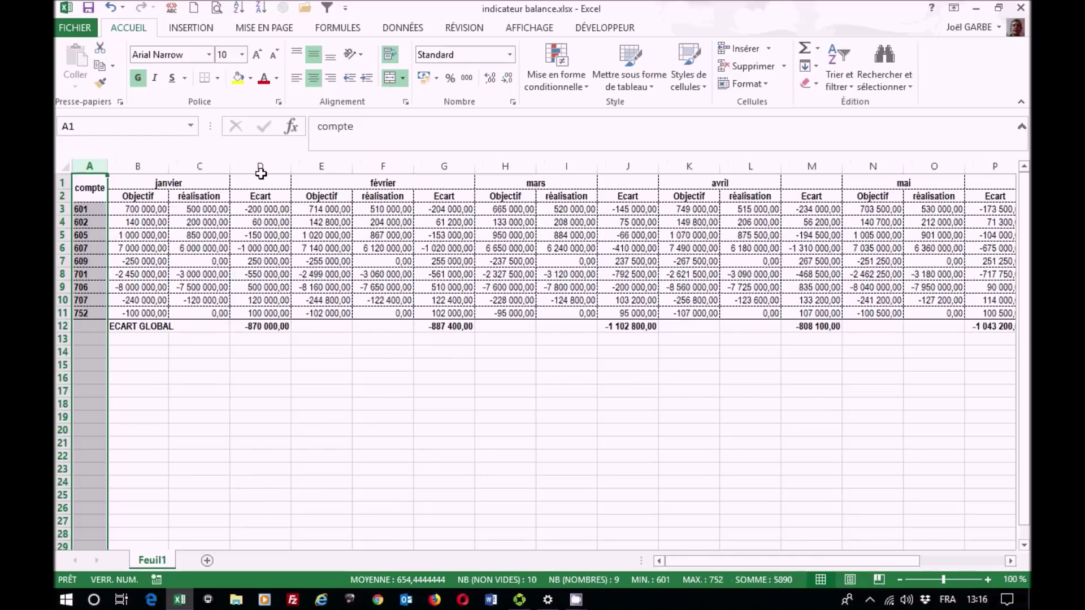
- Merge the janvier header across B1:D1 so it also covers the Ecart column, with horizontal alignment Centré
drag(156, 179, 257, 185)
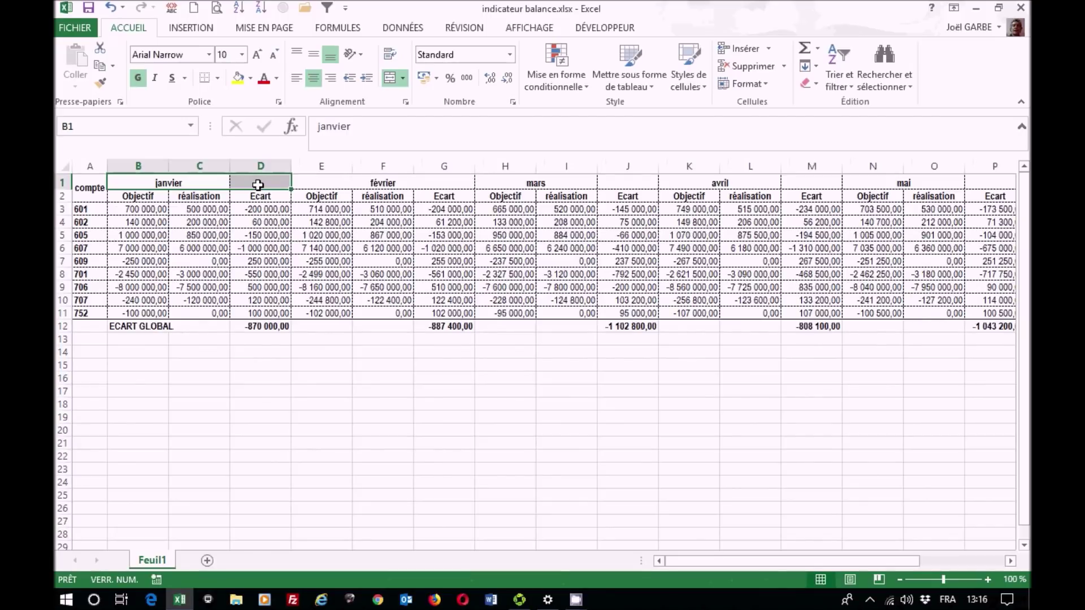
click(401, 76)
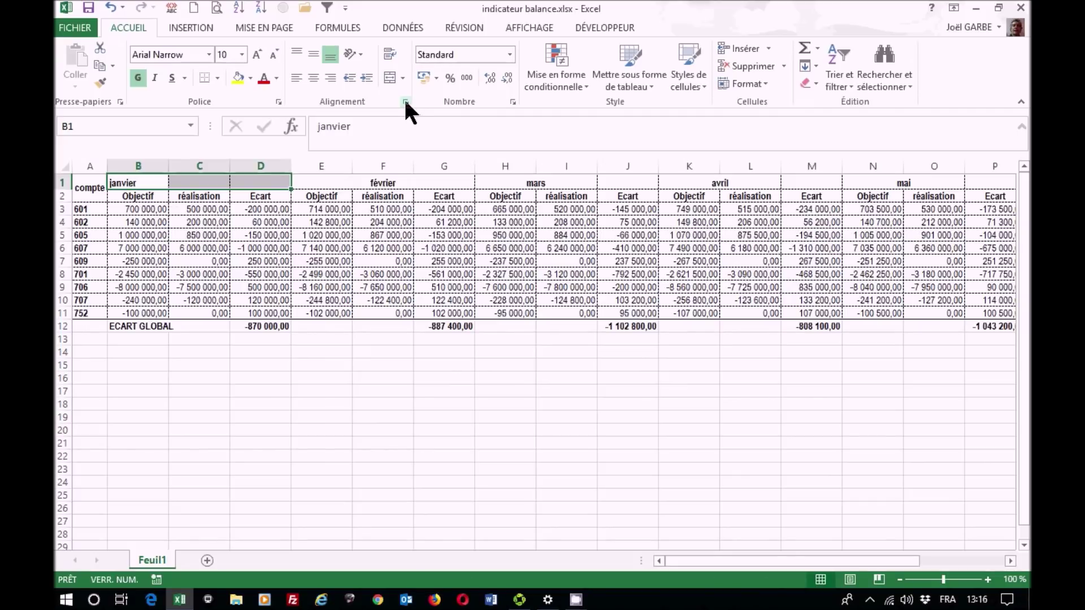
click(406, 101)
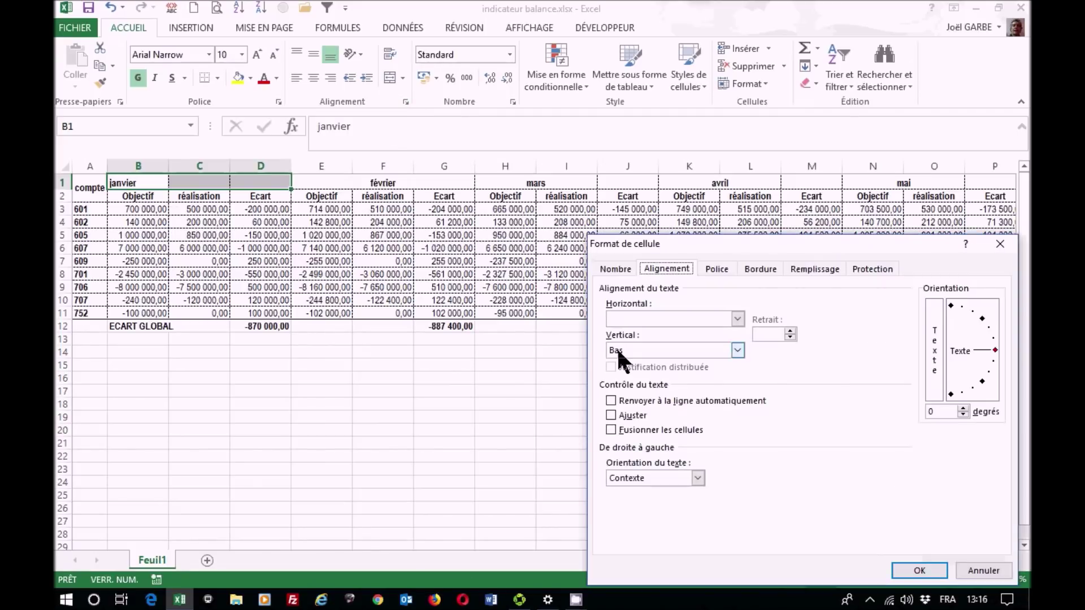
click(611, 427)
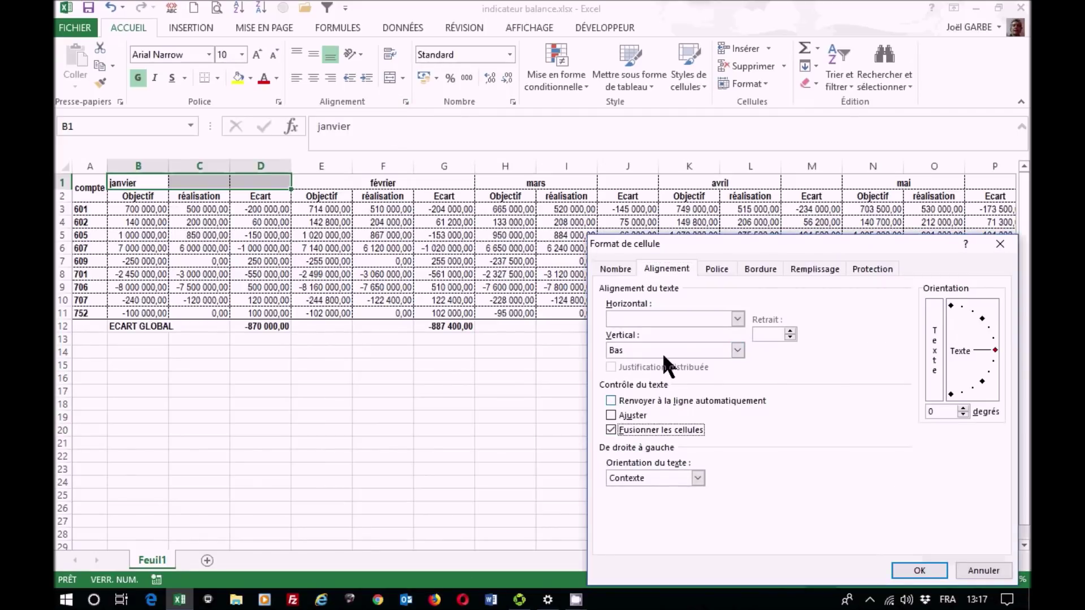
click(657, 317)
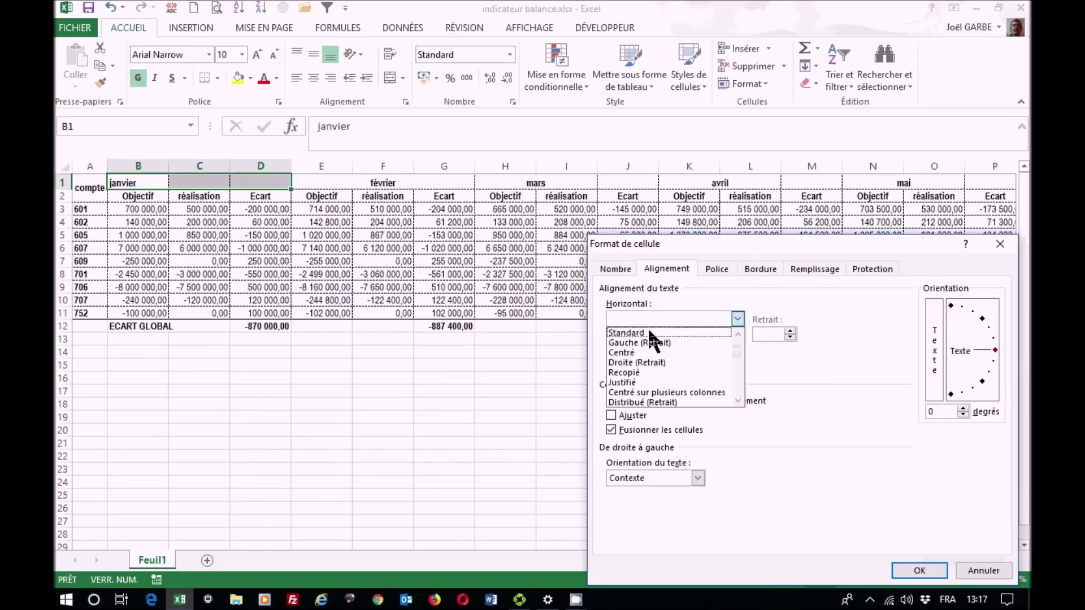
click(635, 357)
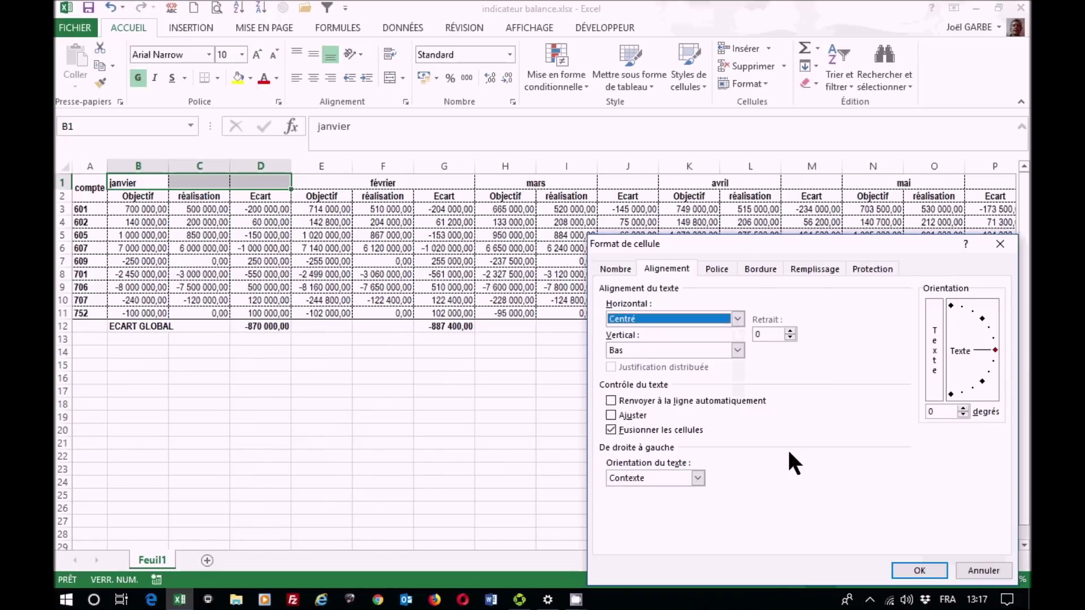
click(918, 571)
- Unmerge the compte header cell and move its text down to A2, in line with the column titles
drag(95, 188, 88, 191)
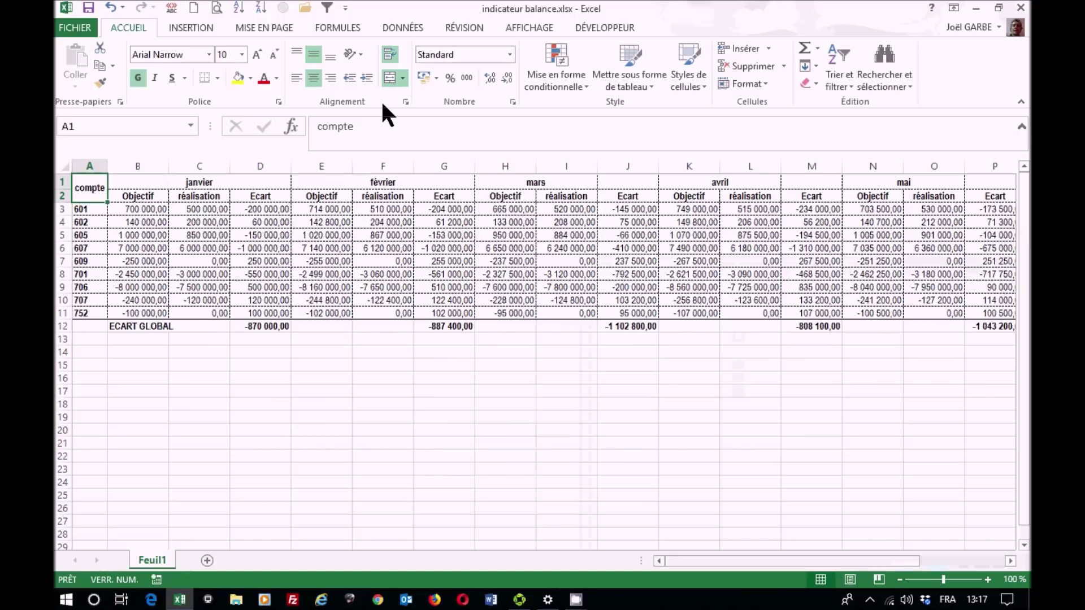
click(403, 78)
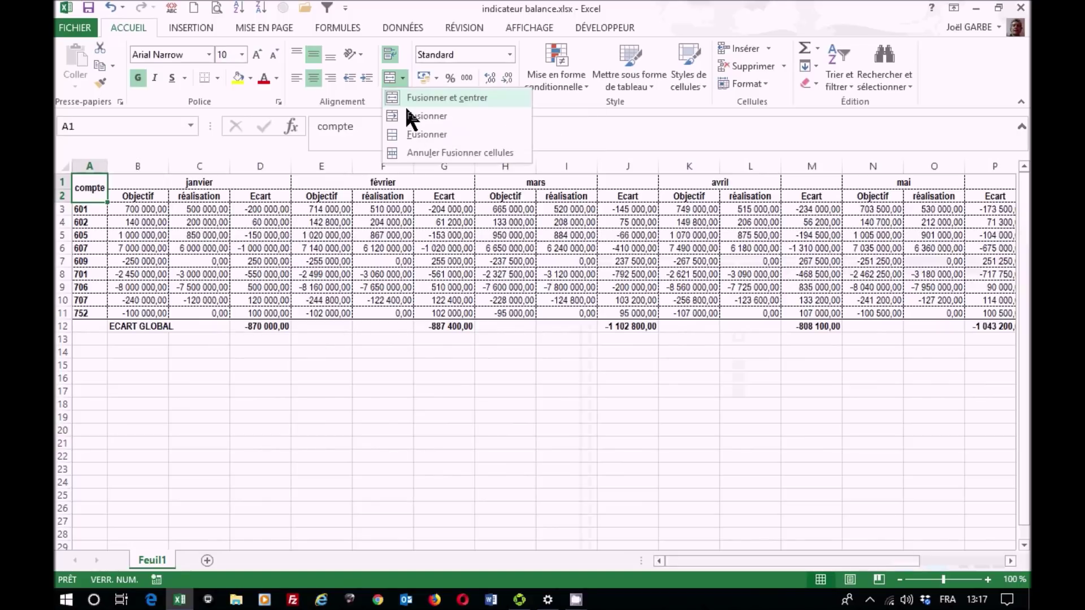
click(405, 116)
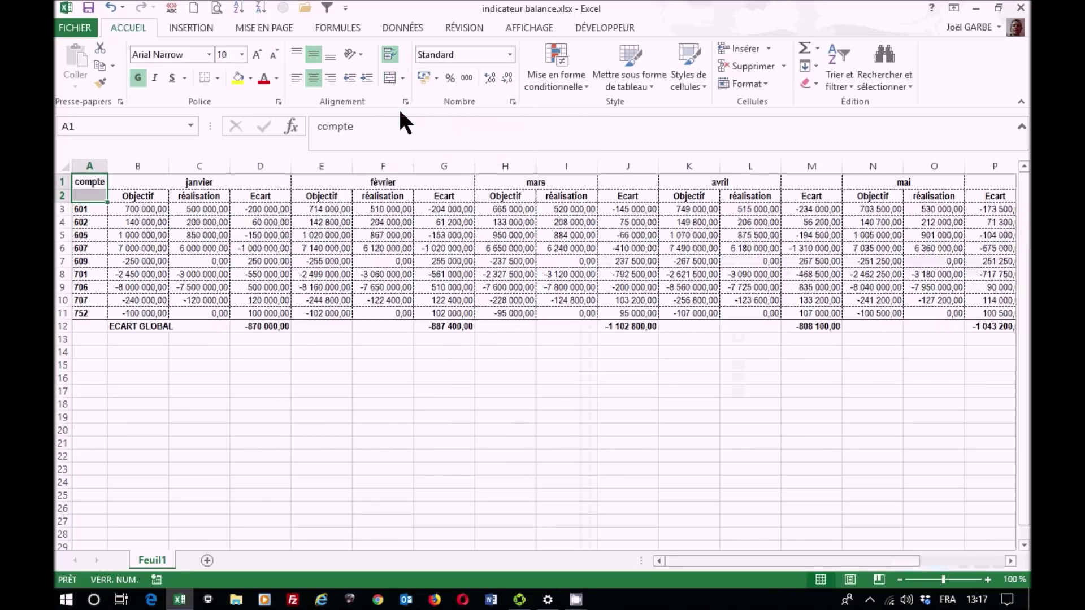
click(83, 181)
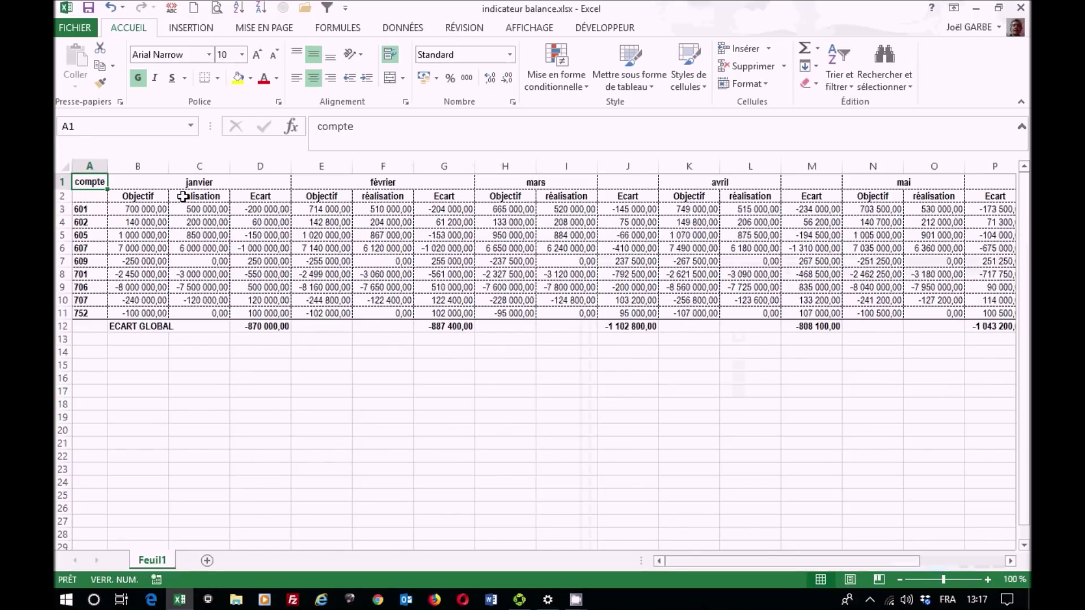
click(90, 195)
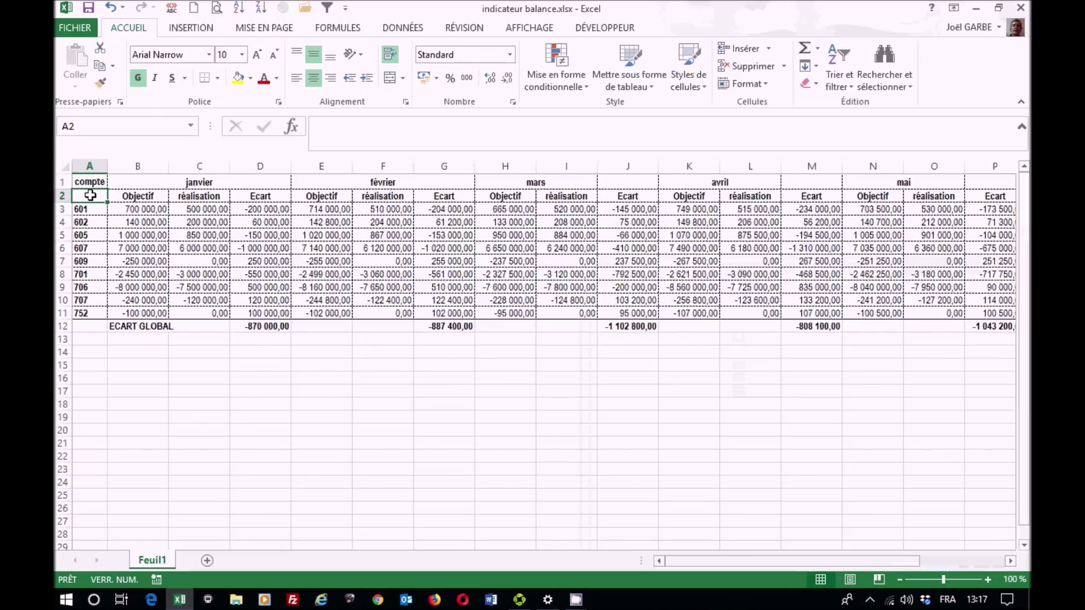
click(91, 187)
drag(91, 188, 92, 201)
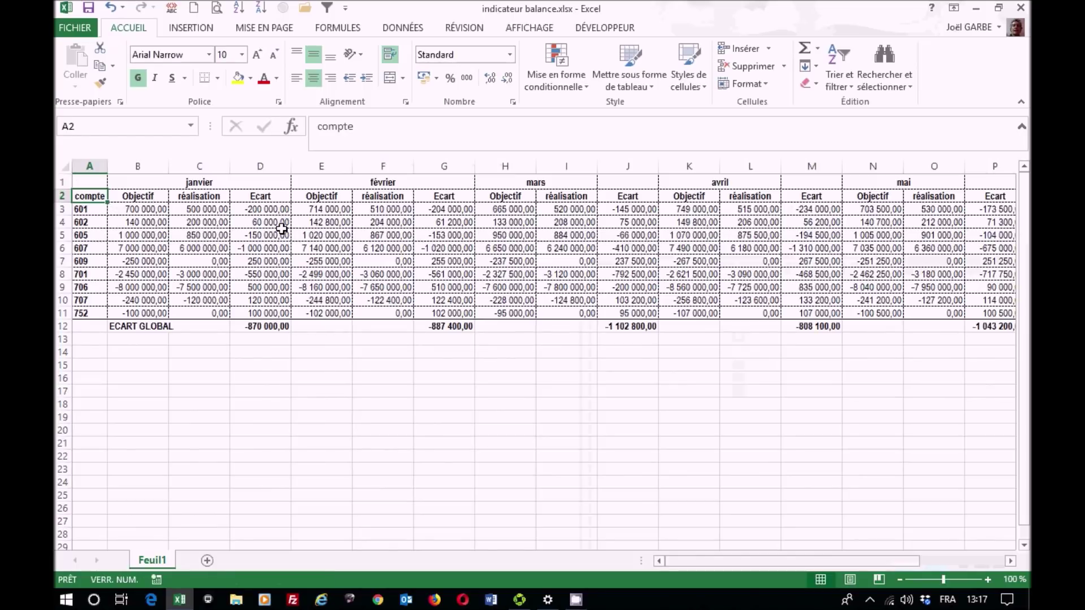
- Merge the mars header across H1:J1 so it also covers the Ecart column
drag(493, 181, 609, 175)
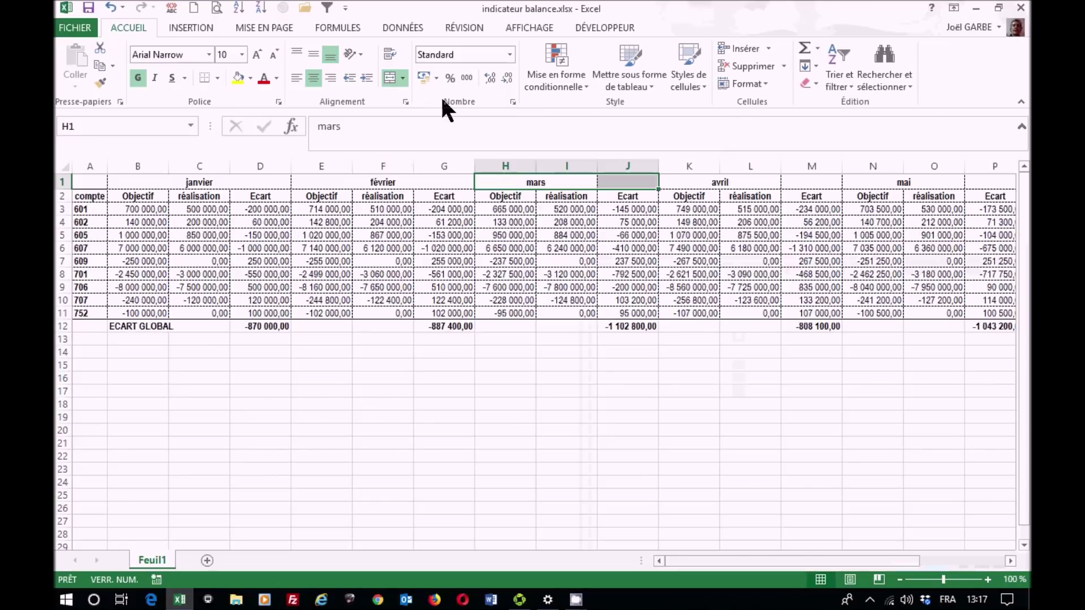
click(405, 102)
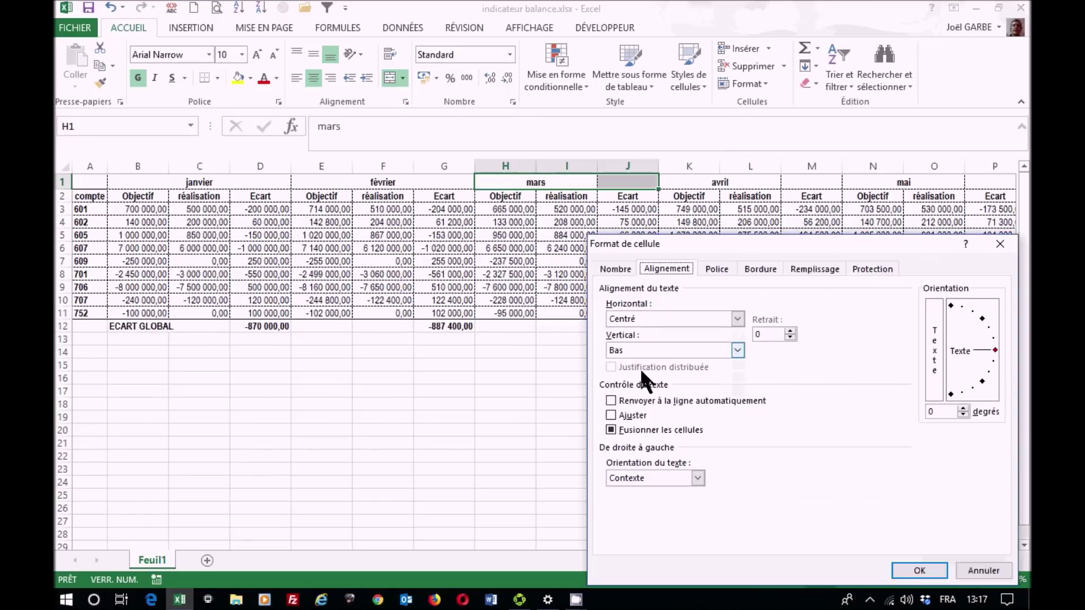
click(611, 430)
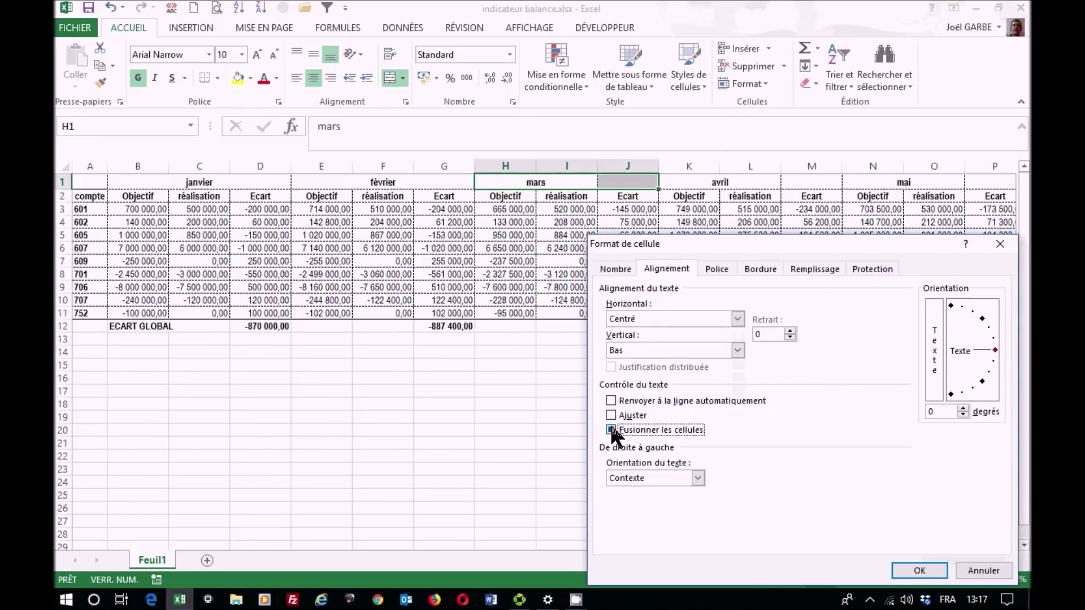
click(916, 571)
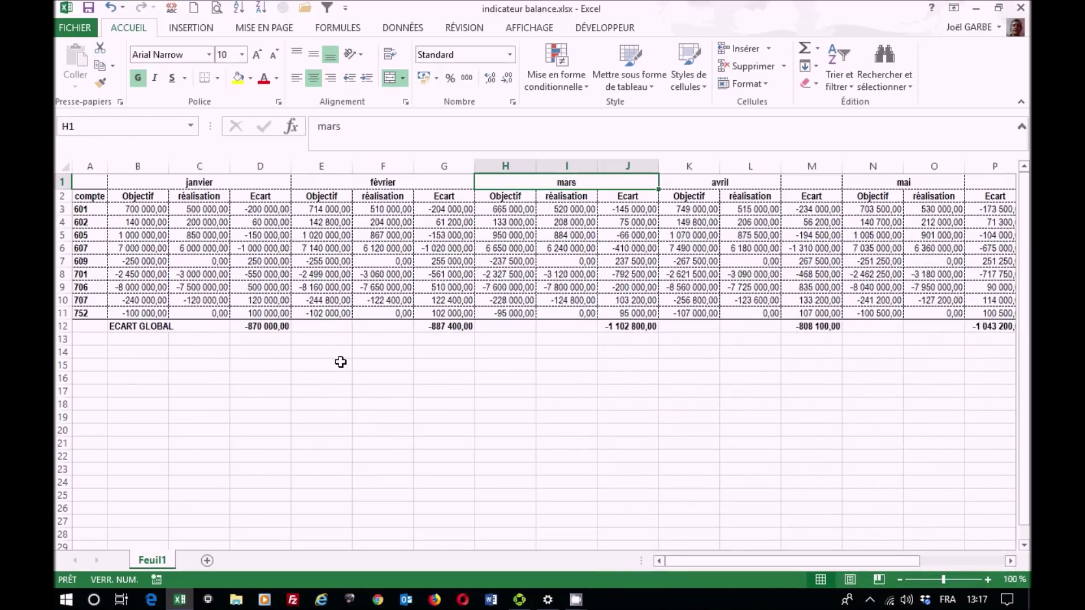
- Enter Janvier in A15 and fill the month series down to Décembre in A26
click(84, 367)
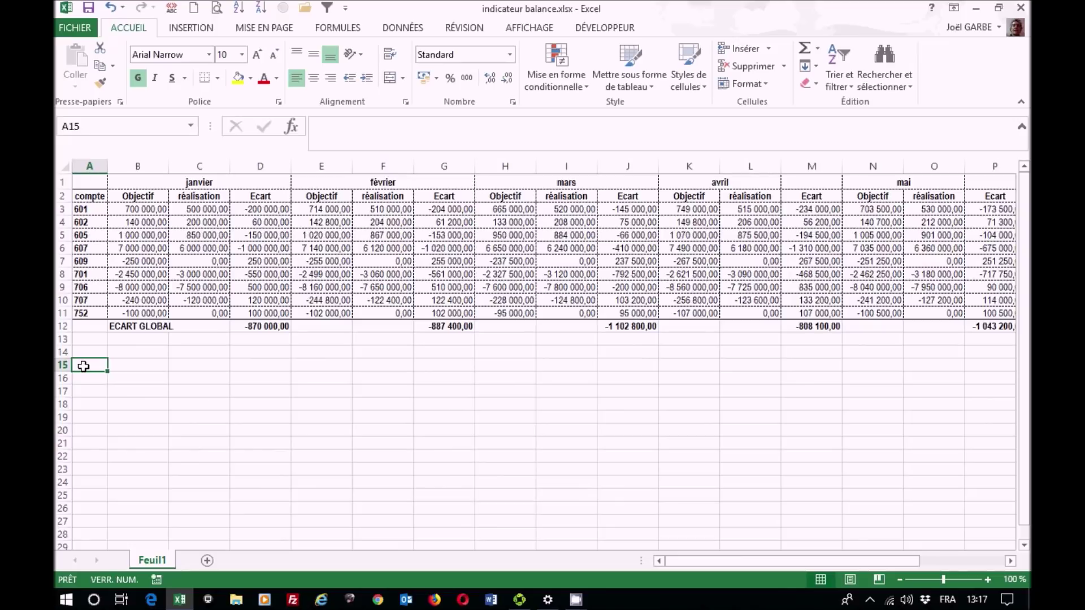
text(Janvier)
key(Return)
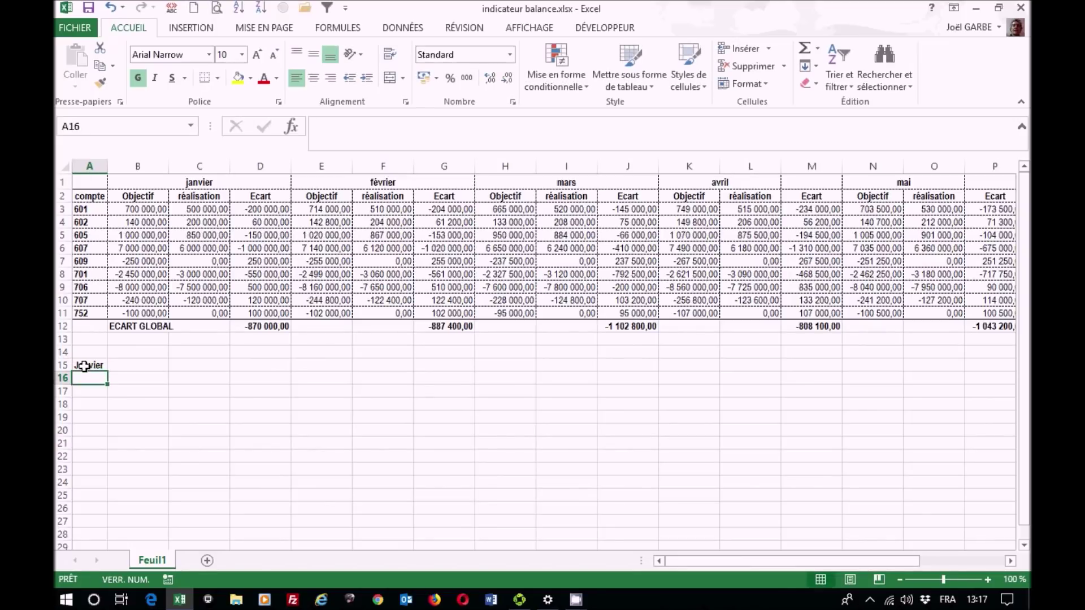
click(100, 366)
drag(106, 371, 101, 514)
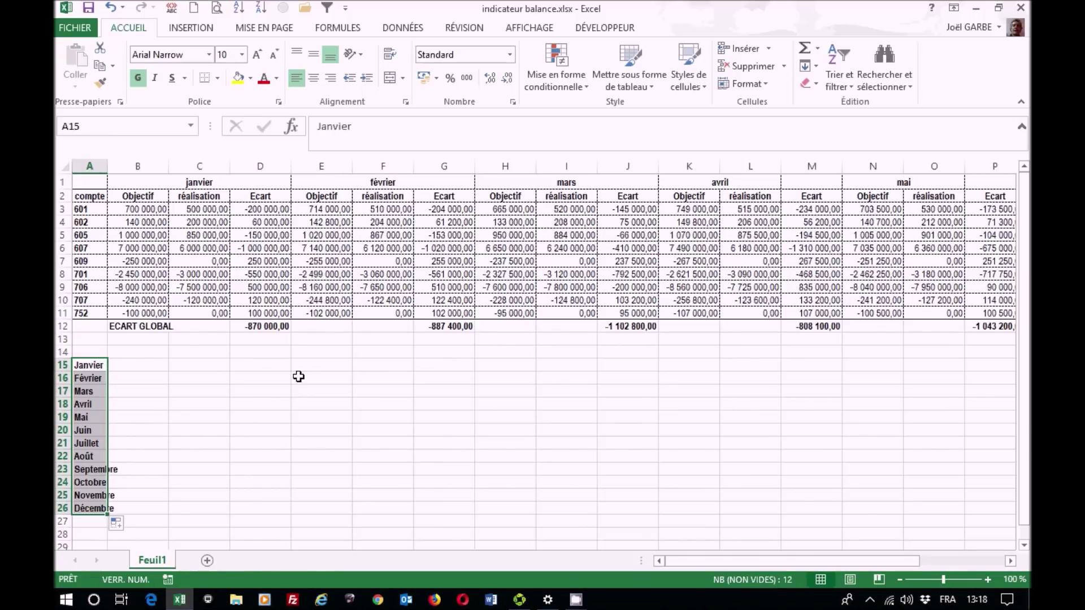
- Open the ribbon customization options and make sure the Développeur main tab is enabled
click(600, 26)
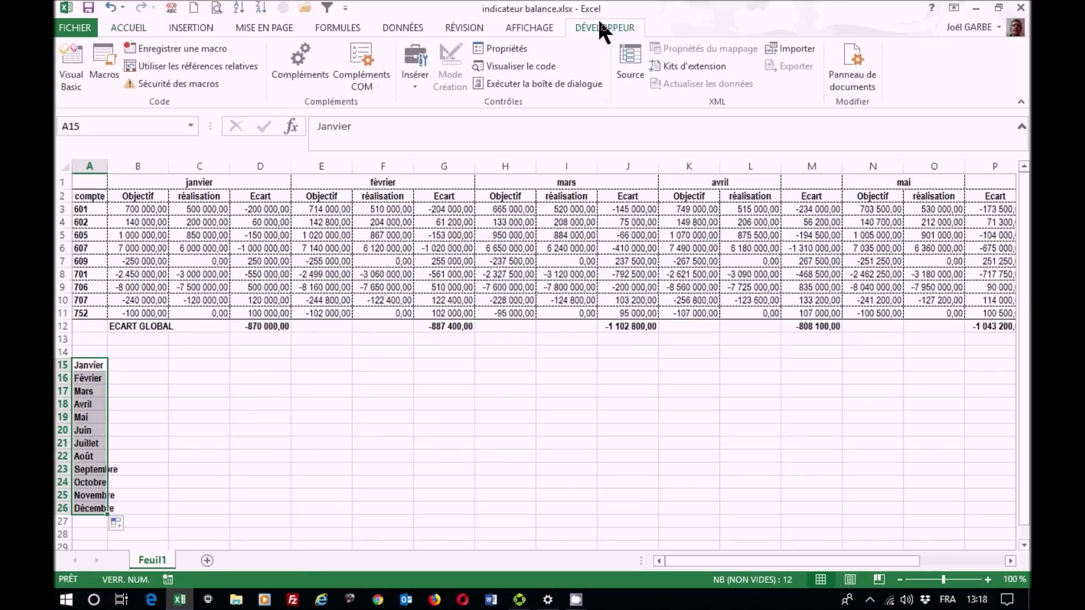
click(74, 31)
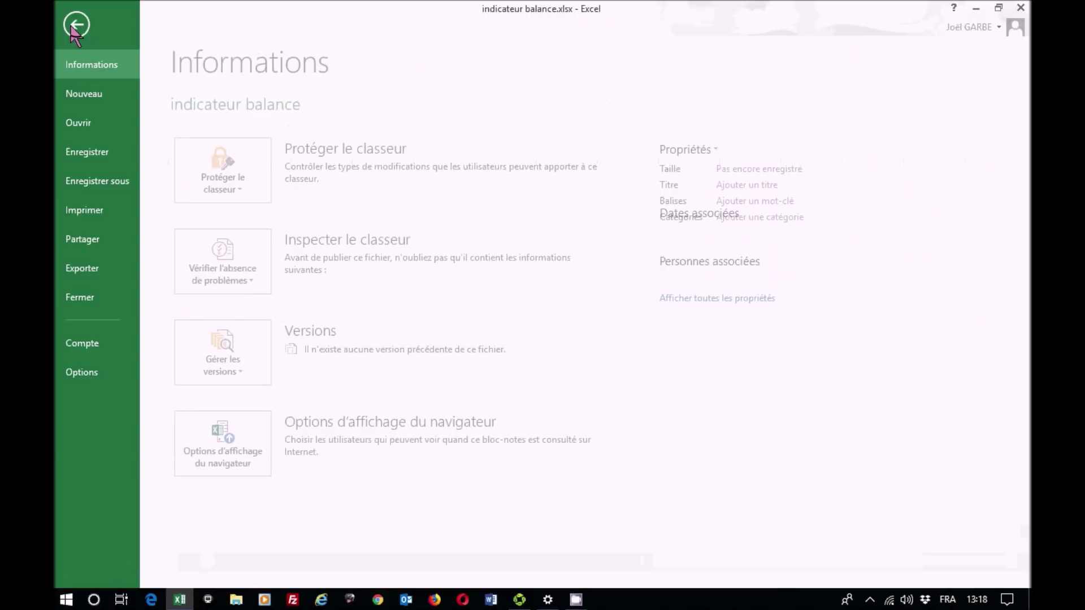
click(97, 371)
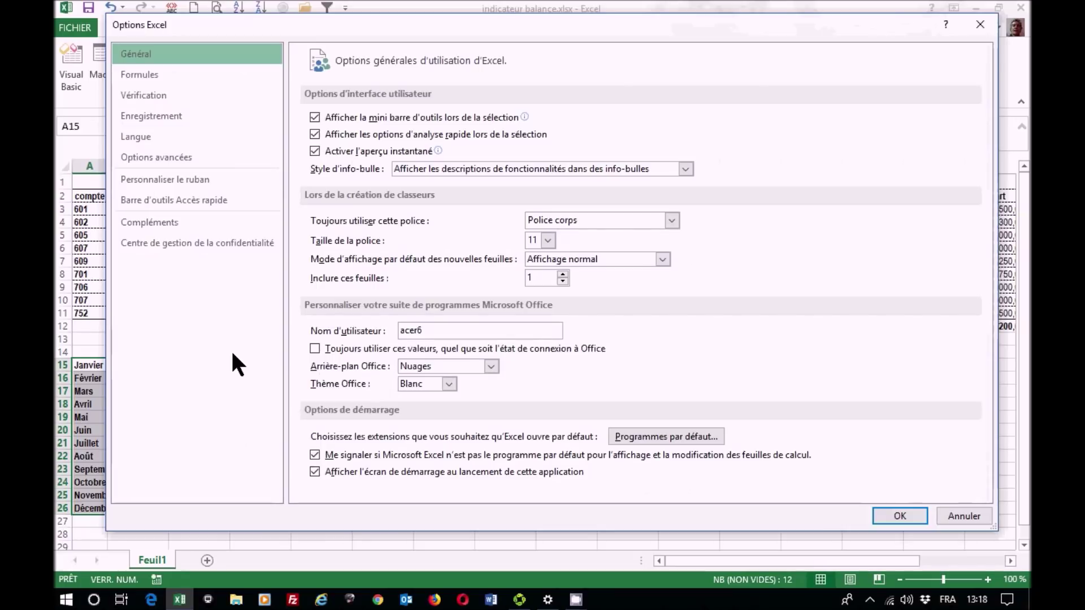
click(169, 182)
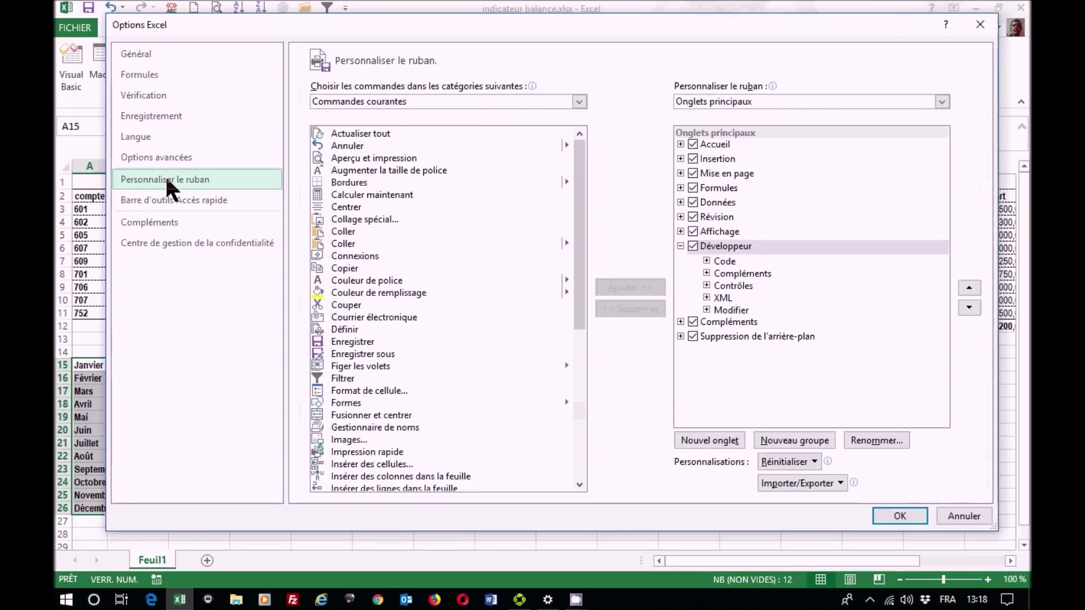
click(693, 247)
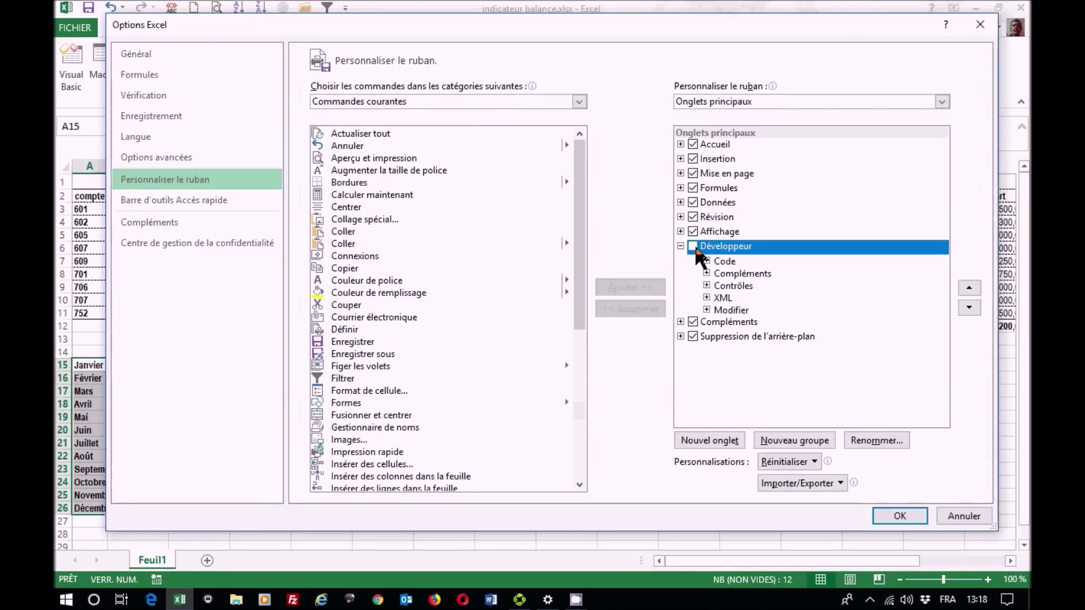
click(693, 247)
- Look through the Accueil tab's groups and its Police commands in the ribbon customization, and apply the options
click(680, 144)
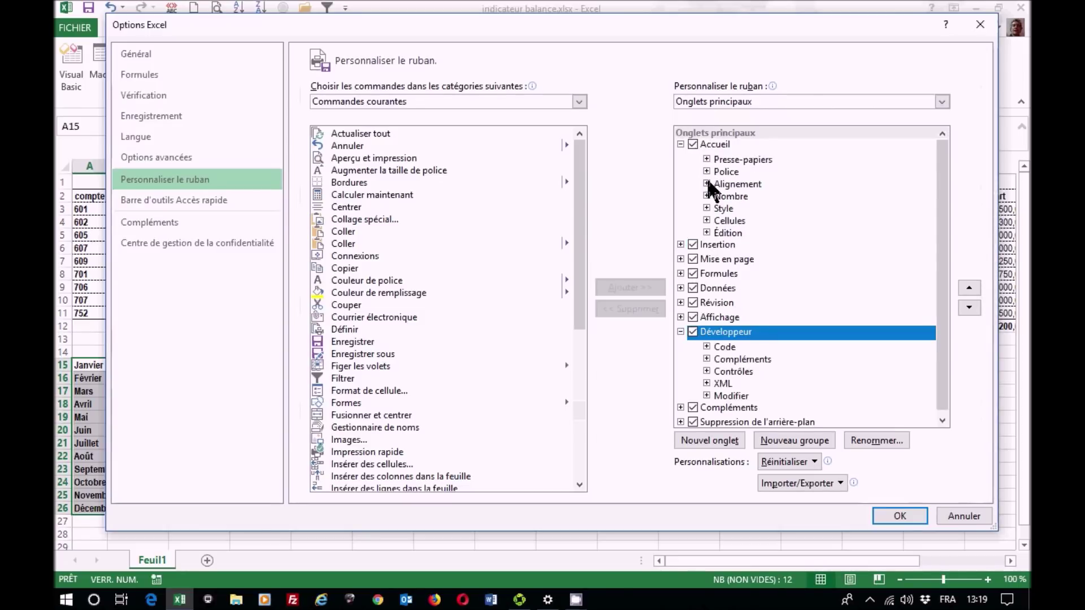
click(706, 171)
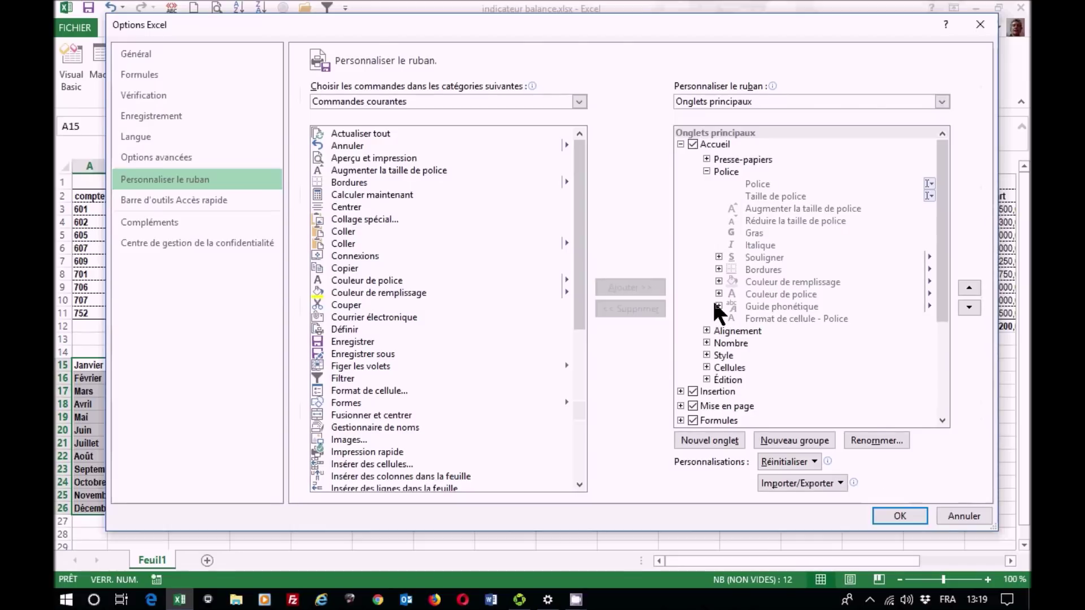
click(896, 519)
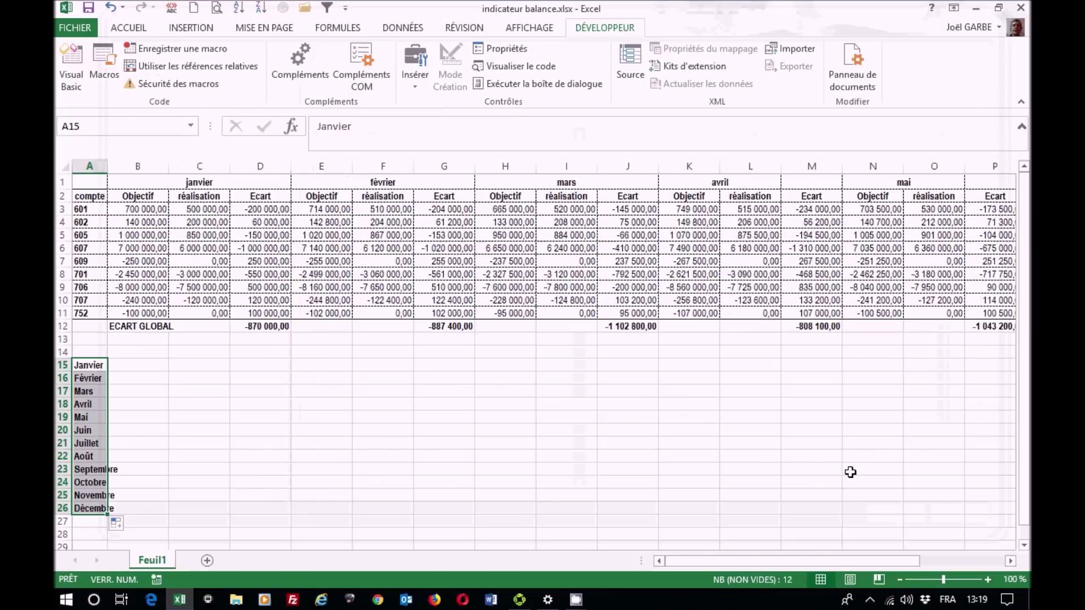
- Insert a combo box form control across cells D15:E15, beside the month list
click(413, 84)
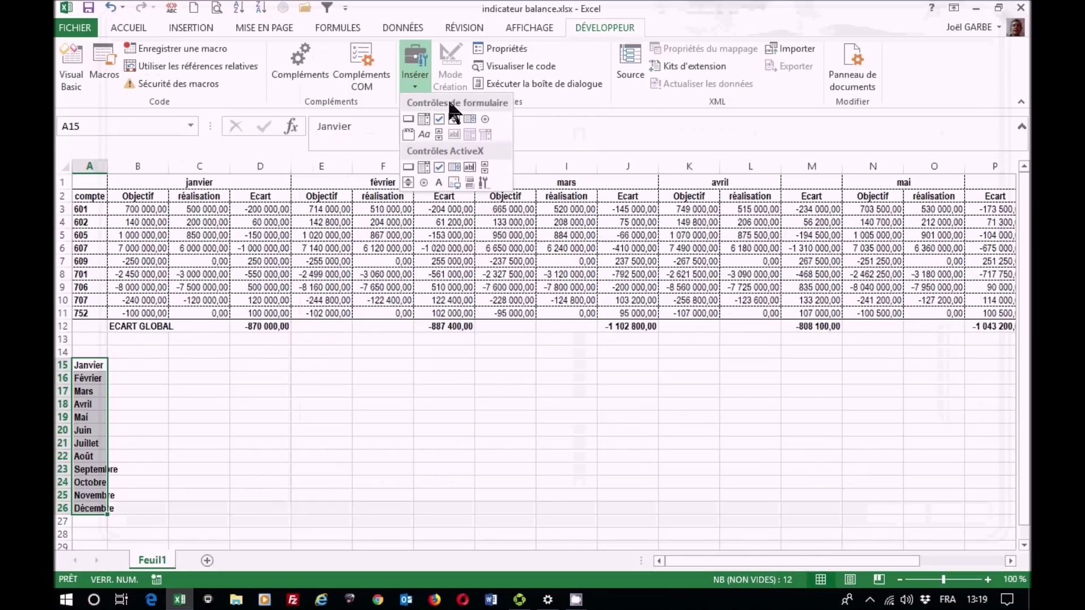
click(424, 119)
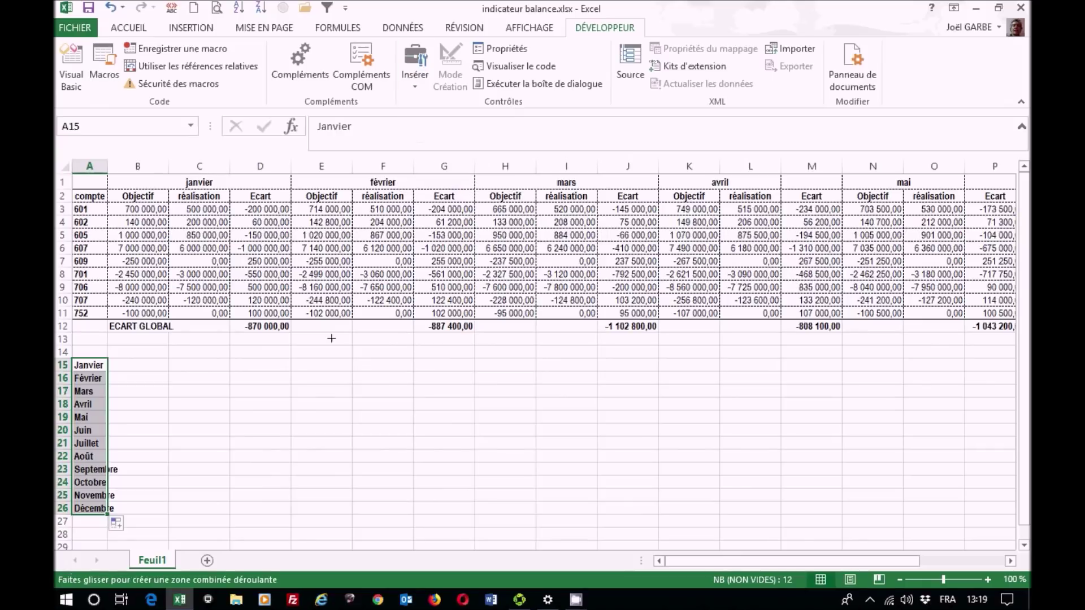
drag(230, 359, 350, 367)
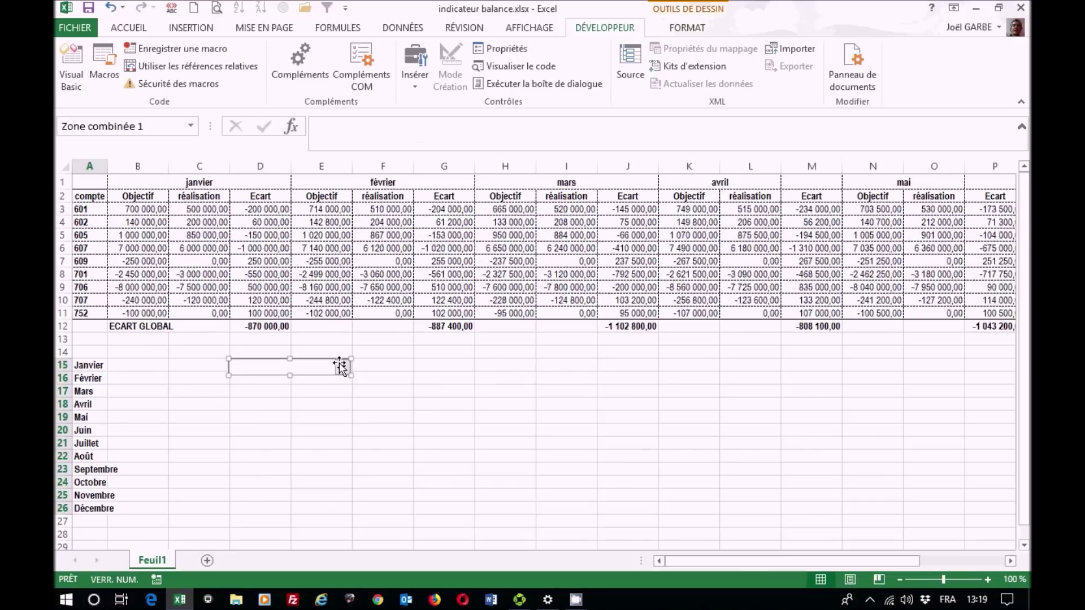
- Set the combo box's input range to $A$15:$A$26 and its linked cell to $C$15
right_click(341, 368)
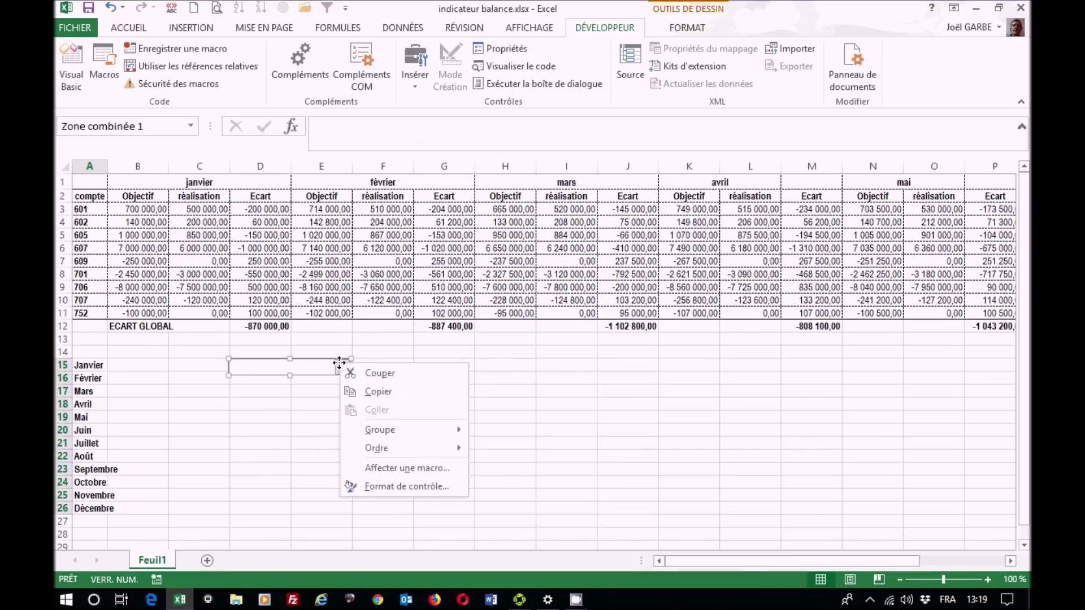
click(389, 487)
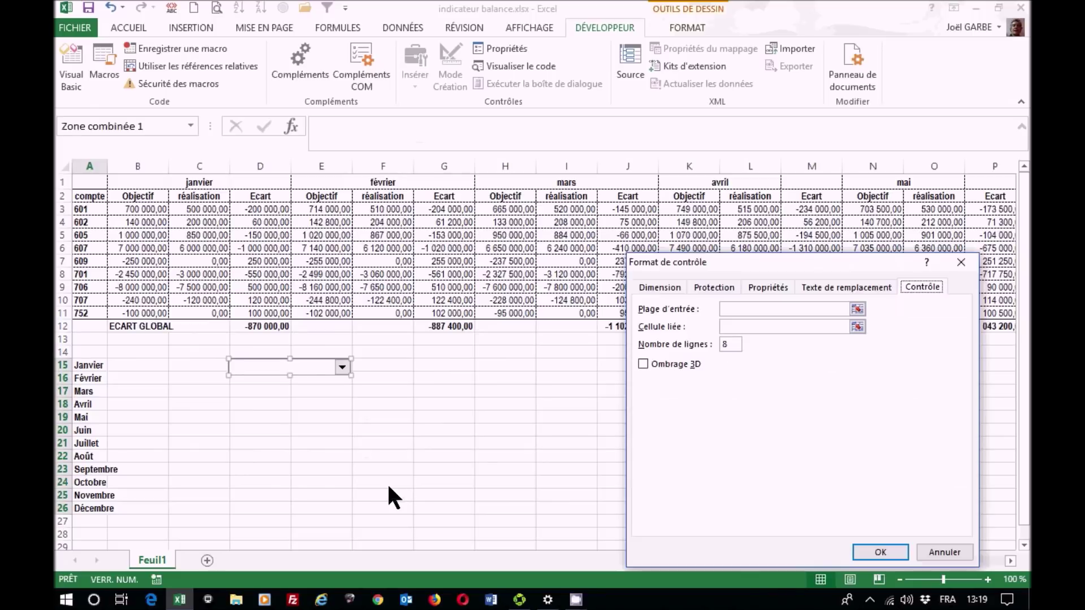
click(746, 309)
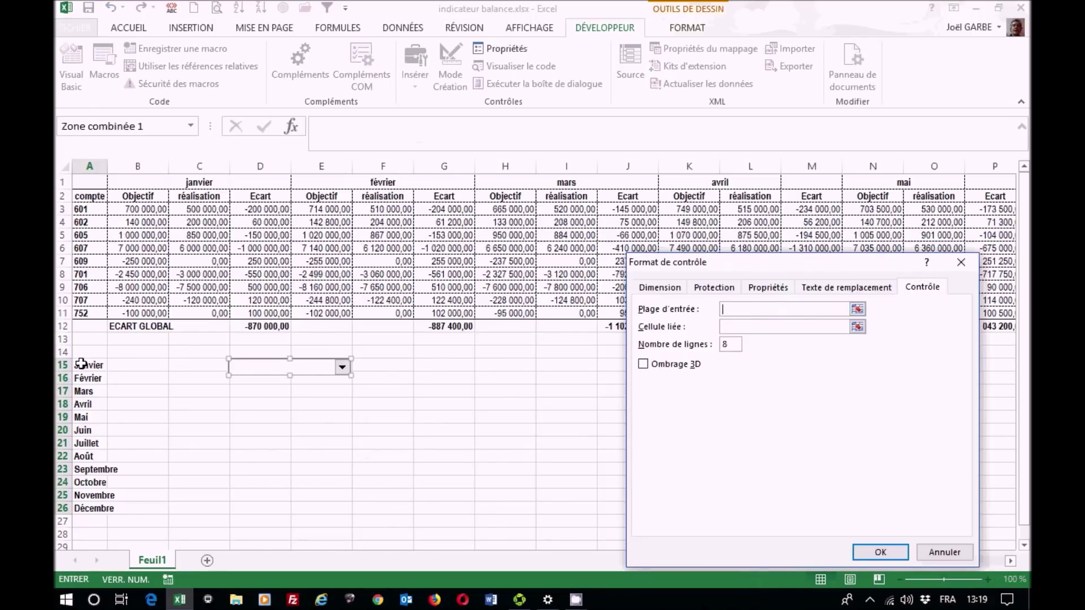
drag(81, 365, 81, 507)
click(753, 326)
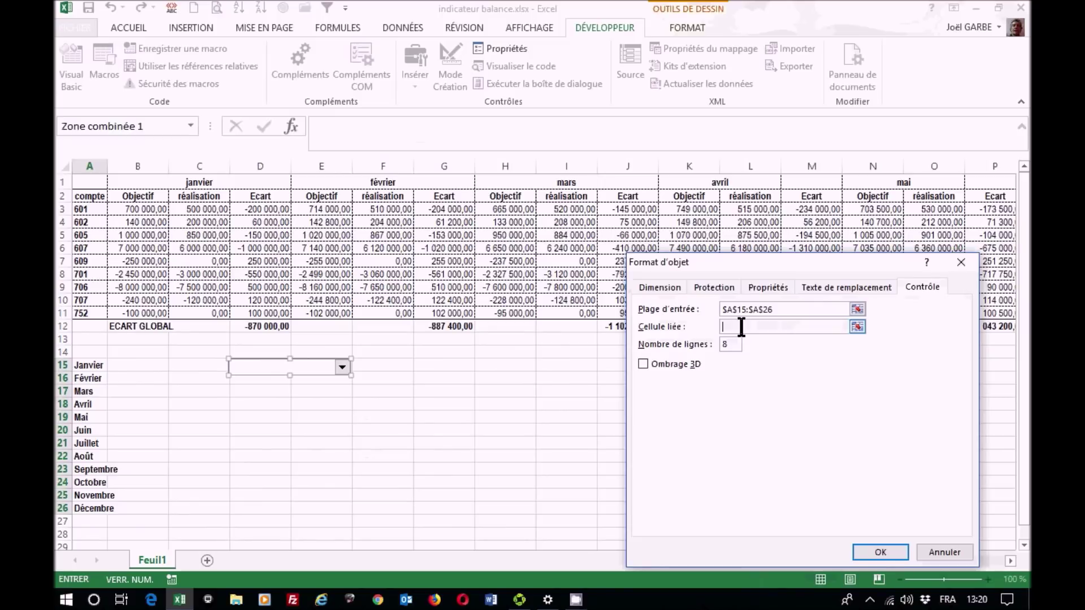
click(186, 365)
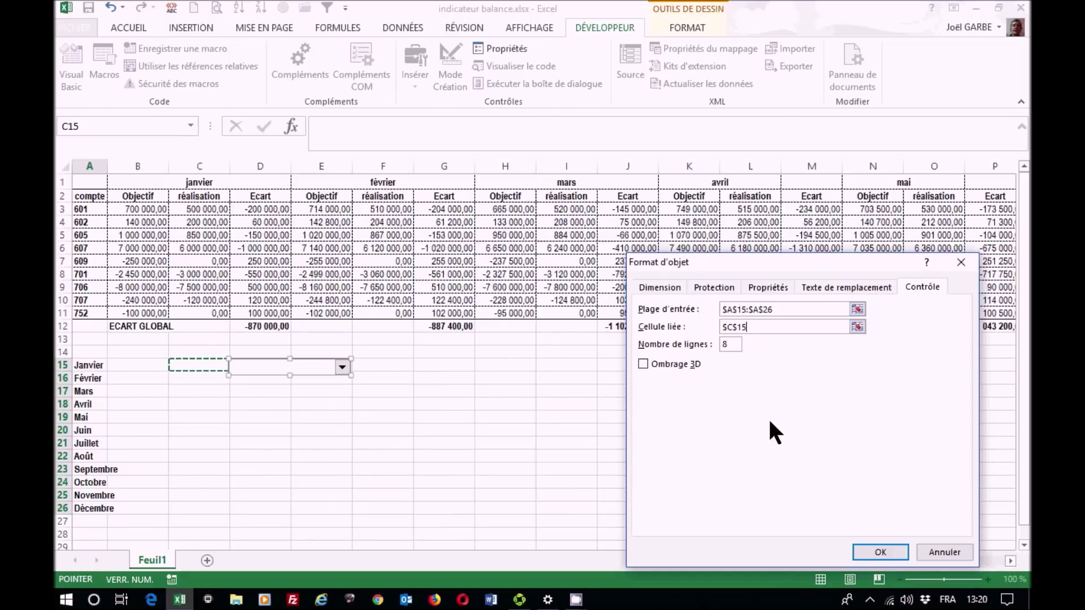
click(879, 552)
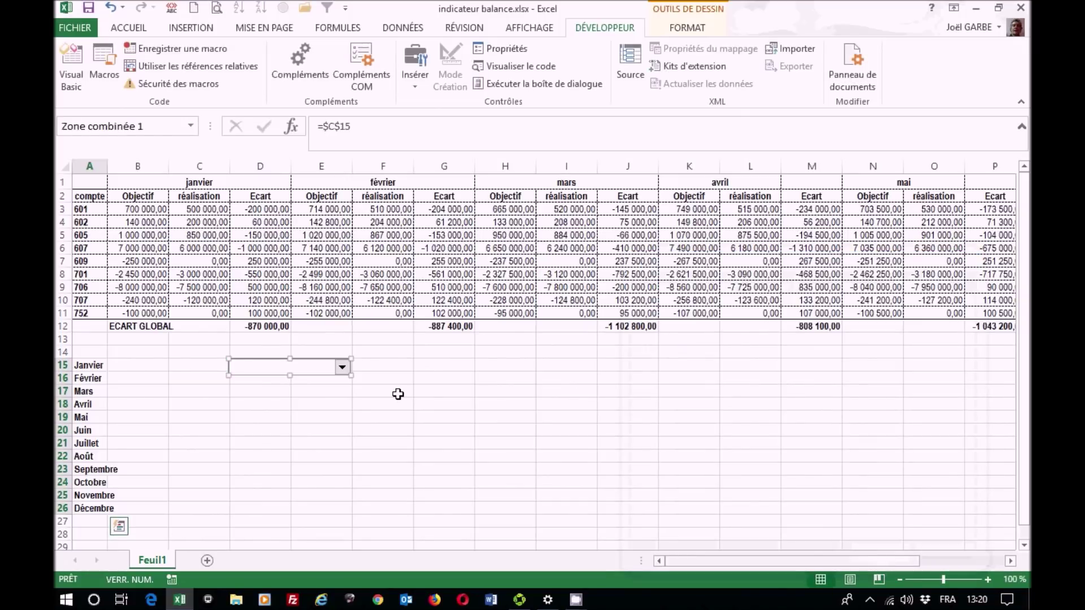
click(389, 377)
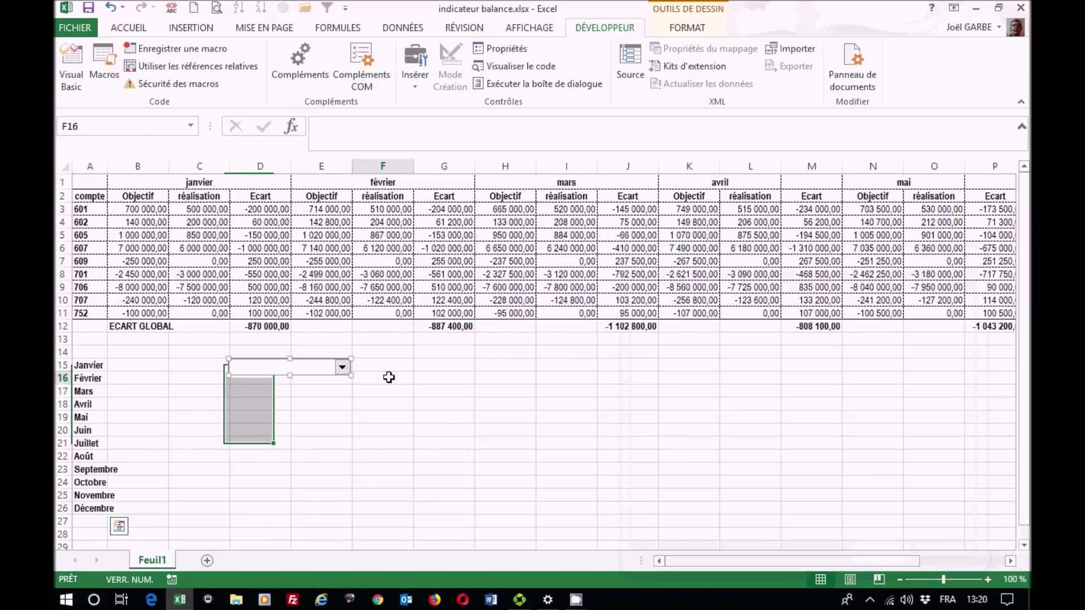
- Test the month combo box by choosing Août, and switch the selection to Avril
click(342, 369)
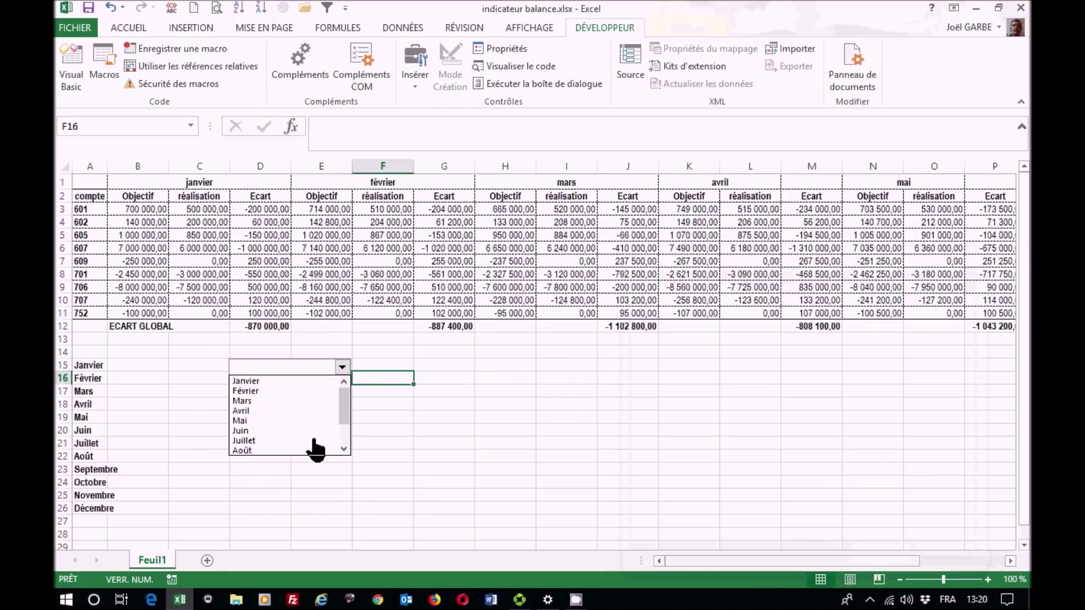
click(288, 450)
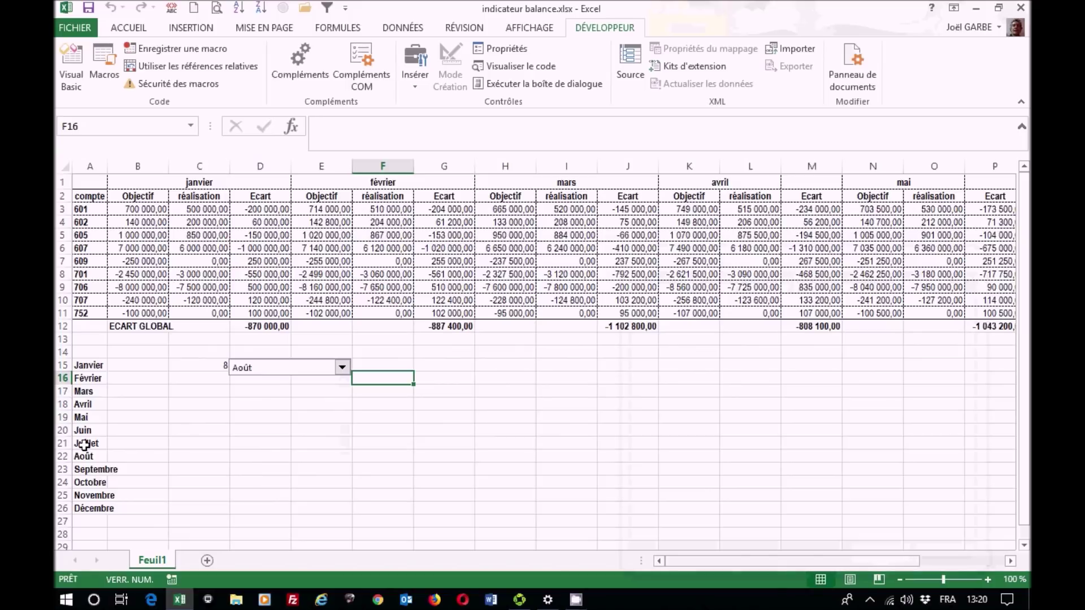
click(342, 368)
scroll(348, 399, up, 1)
click(304, 381)
- Copy the compte header and account numbers from A2:A11 to the range starting at C18
drag(80, 196, 84, 313)
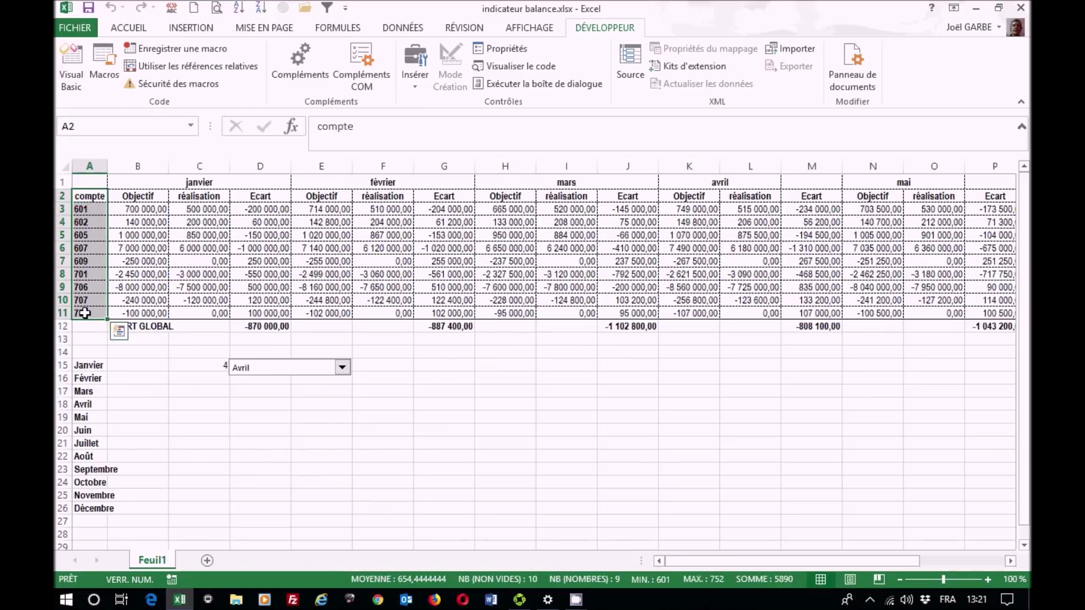
key(ctrl+c)
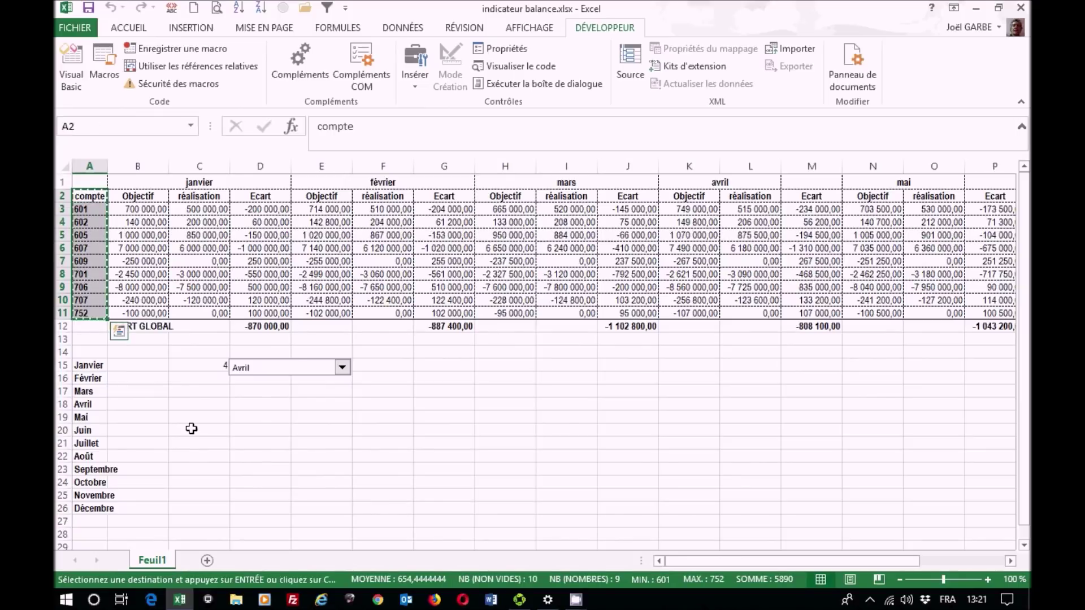
click(210, 405)
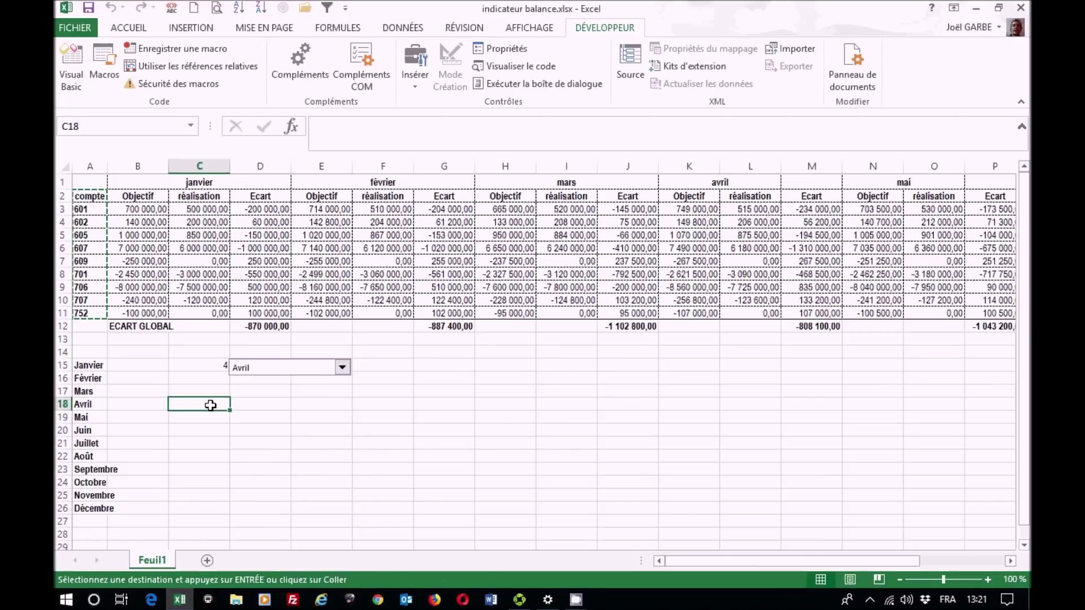
key(ctrl+v)
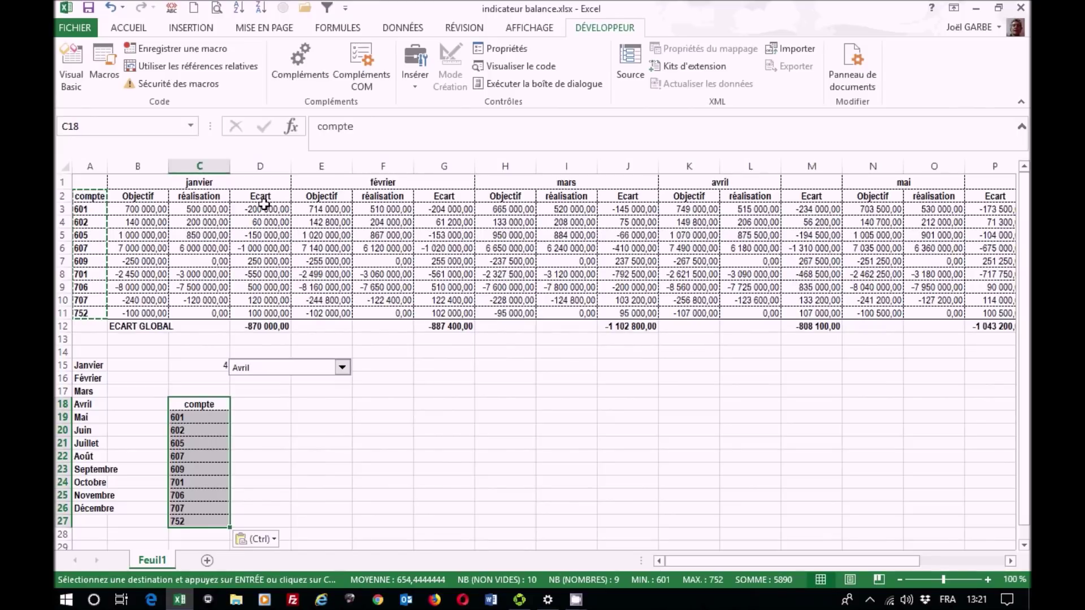
- Examine how the Objectif and réalisation columns are spaced from one month's block to the next
drag(313, 192, 446, 299)
drag(505, 196, 627, 287)
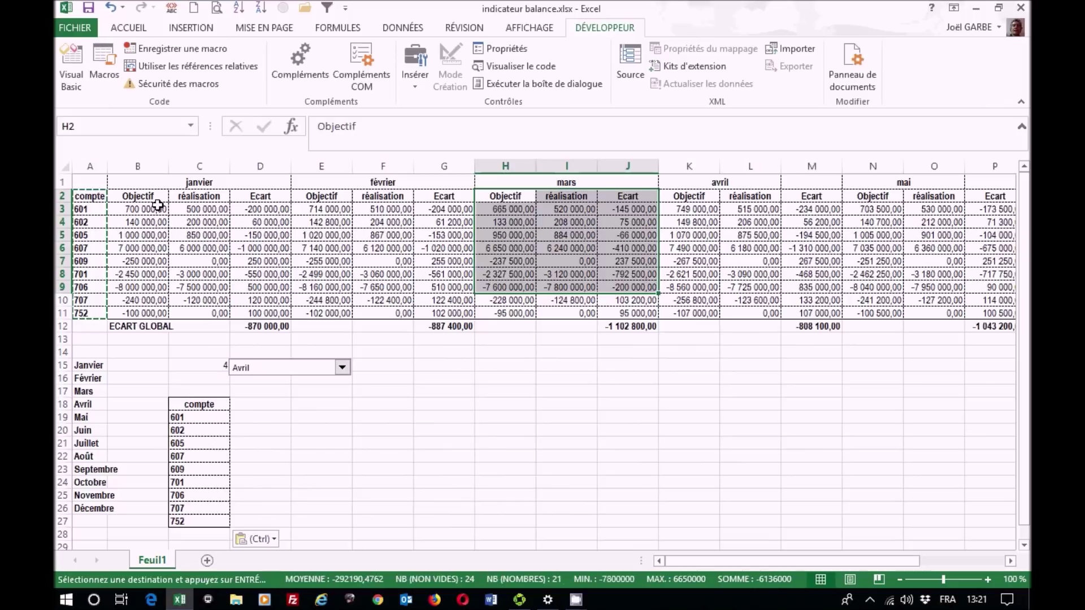
click(126, 197)
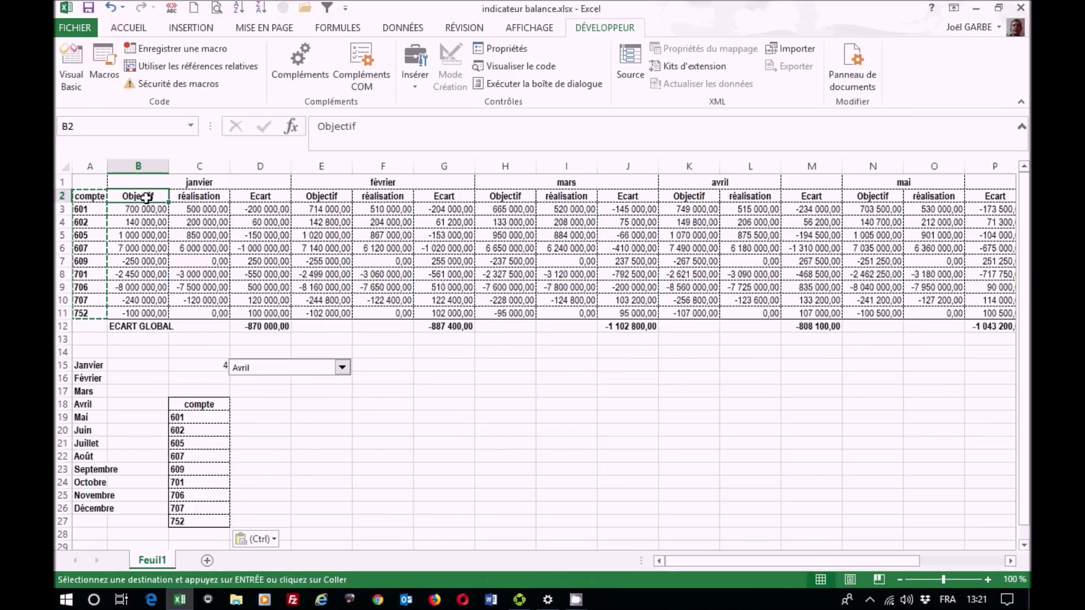
click(333, 199)
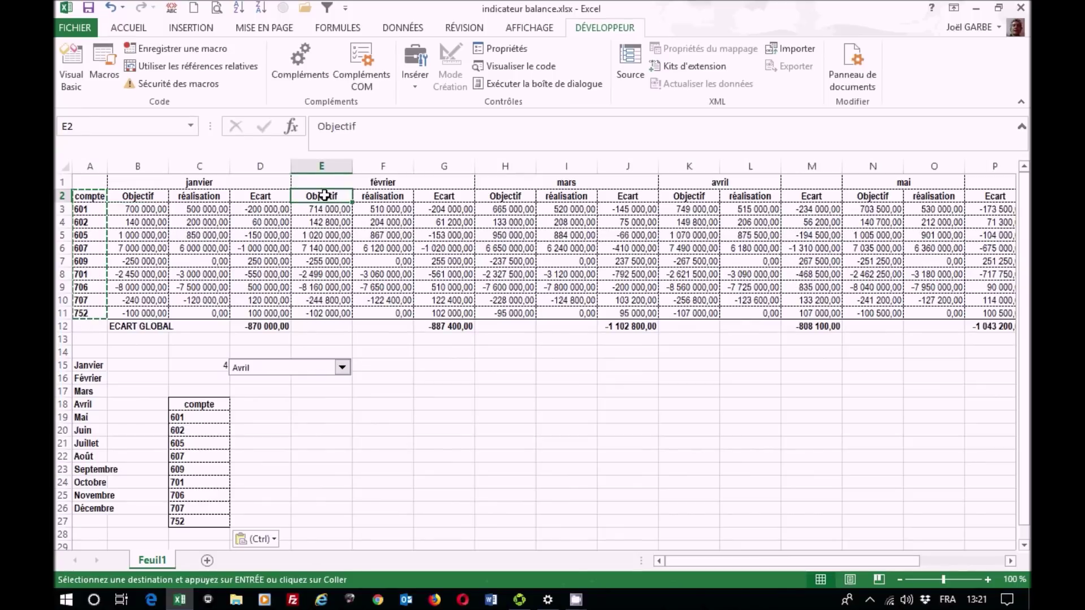
click(508, 199)
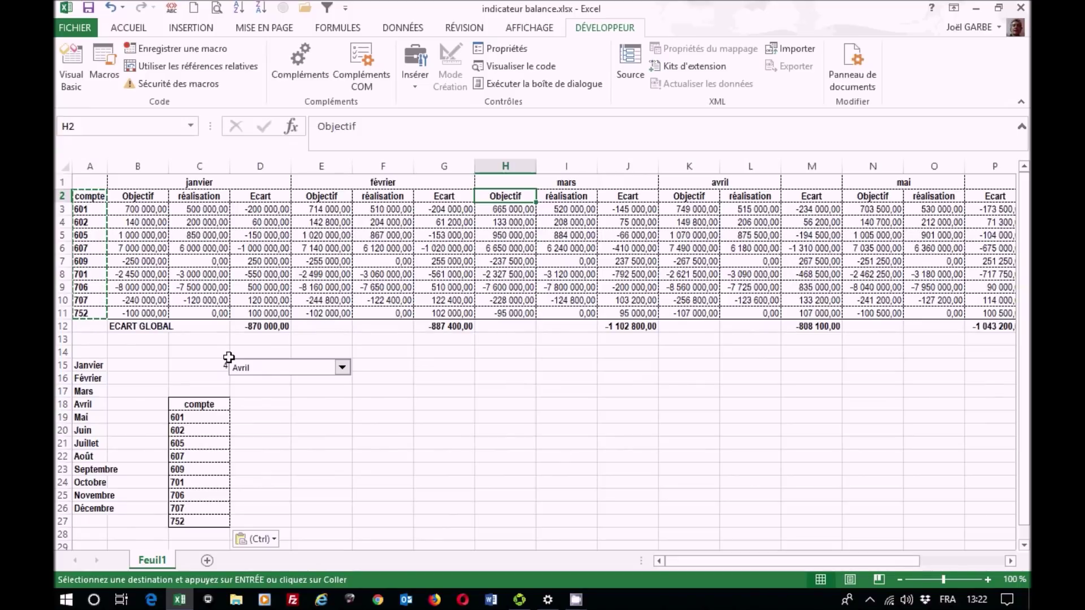
click(190, 193)
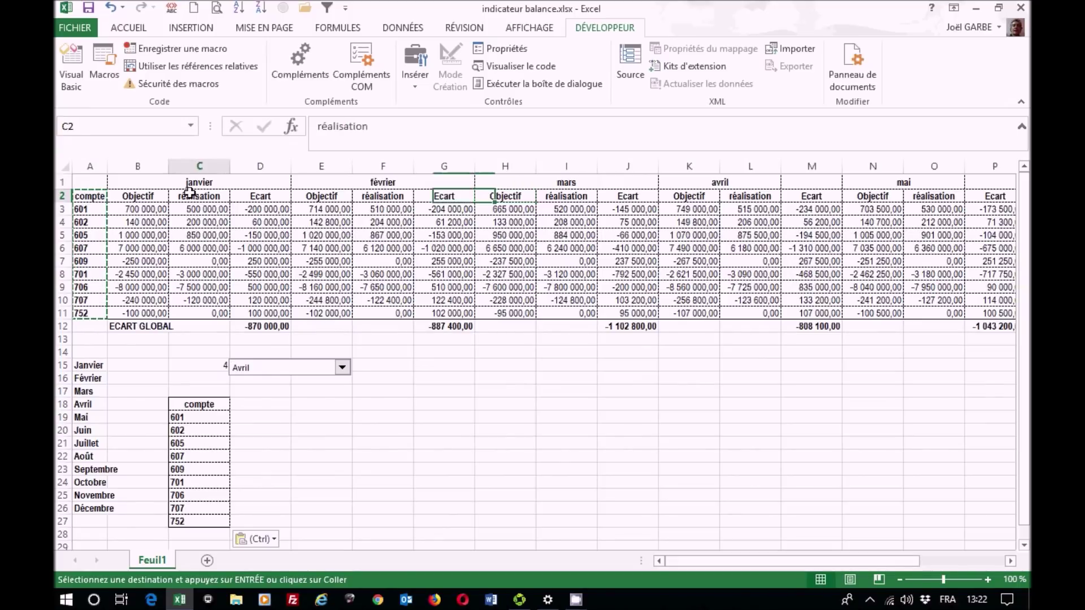
click(577, 198)
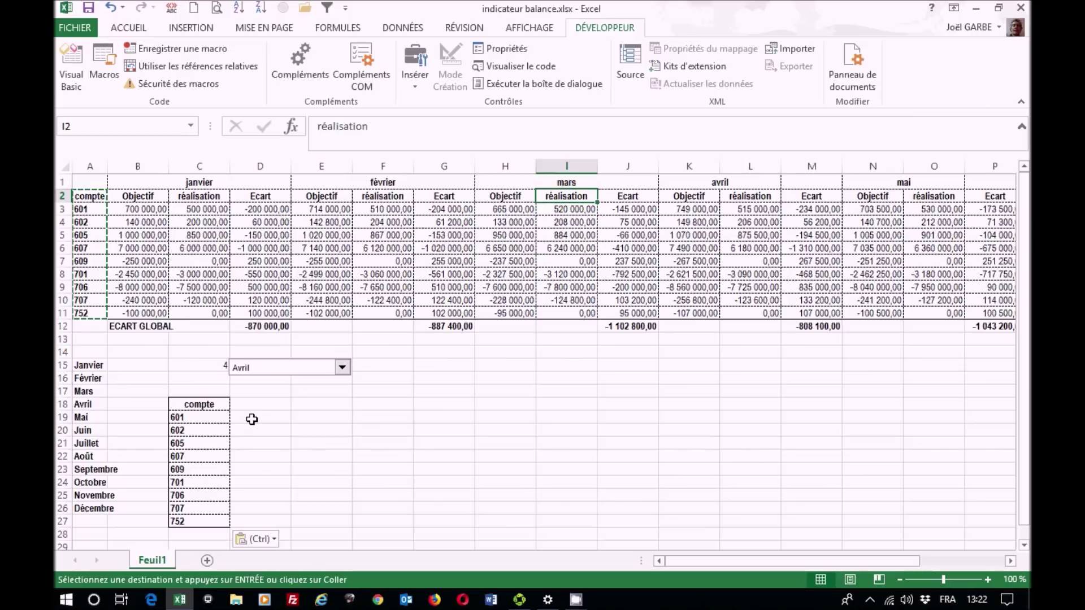
- Copy the Objectif, réalisation and Ecart headers from B2:D2 to the cells starting at D18
drag(142, 196, 241, 193)
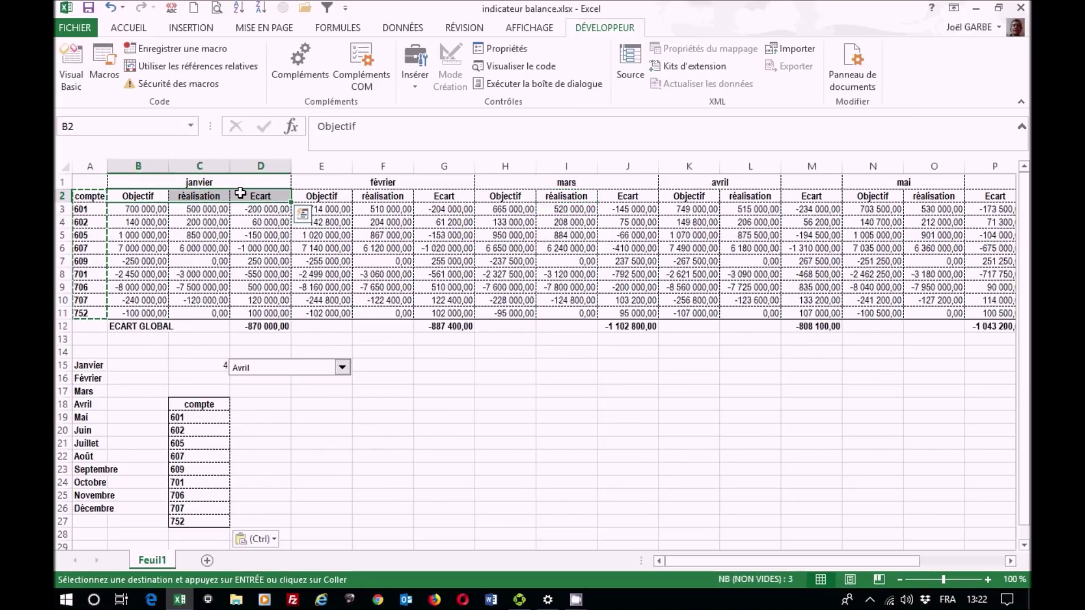
key(ctrl+c)
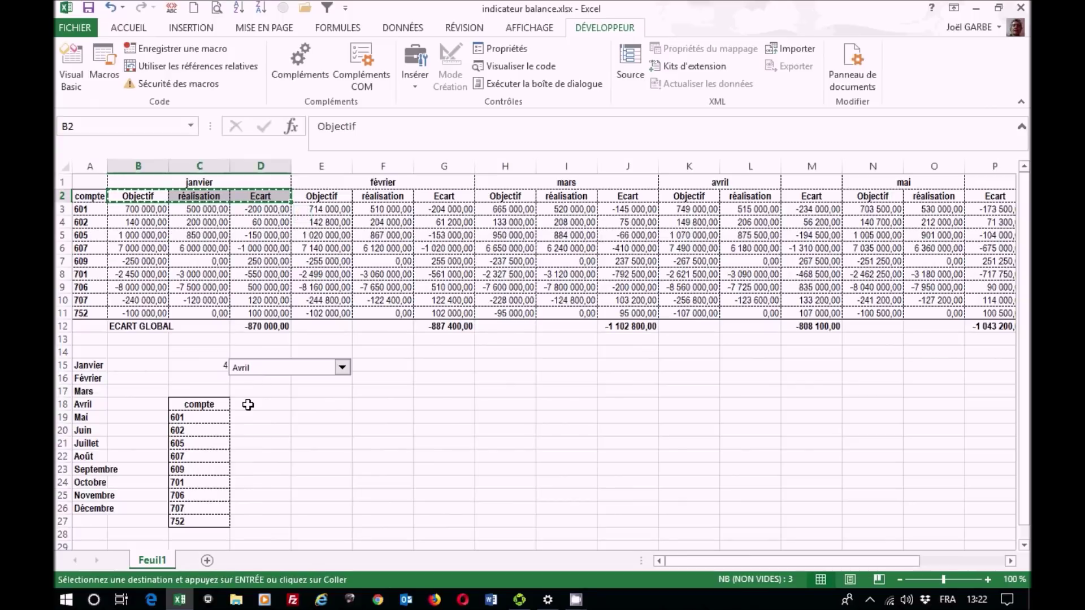
click(248, 404)
key(ctrl+v)
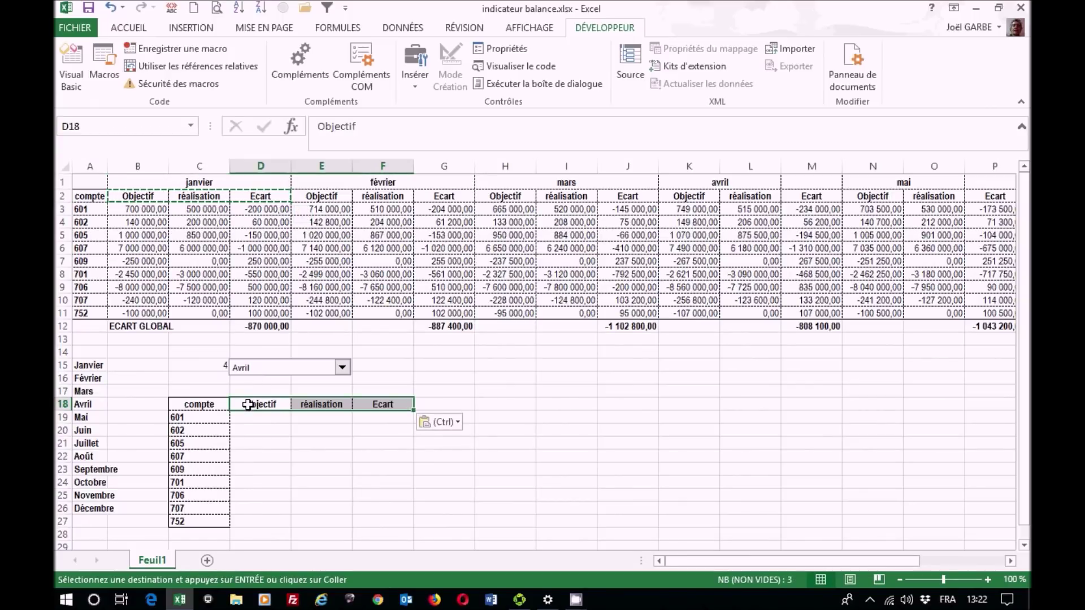
- Replace the Objectif header in D18 with the reference =B2
click(248, 404)
text(=)
click(140, 196)
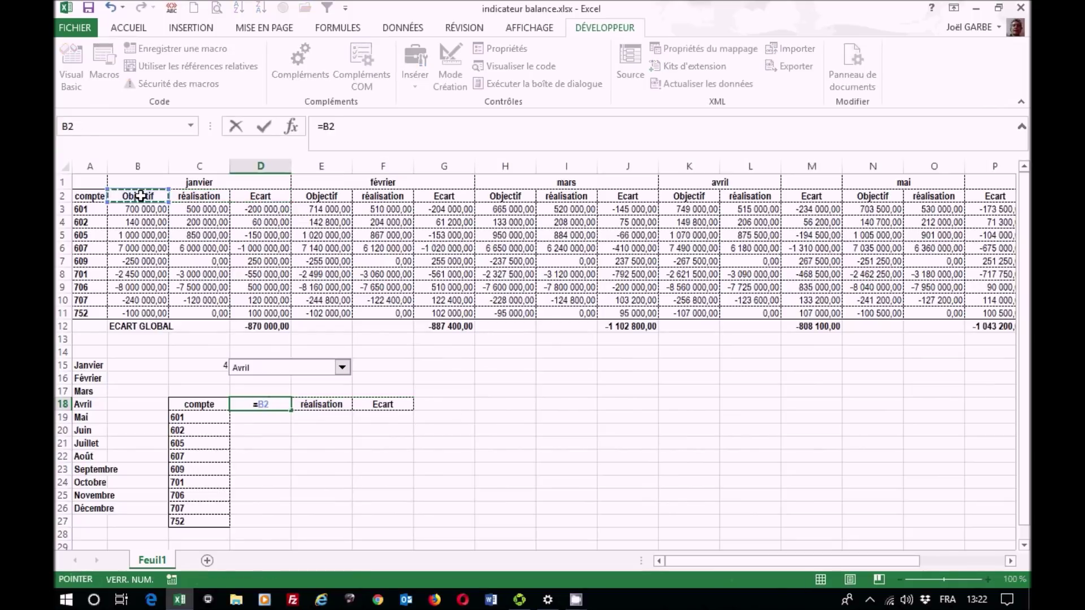
key(Return)
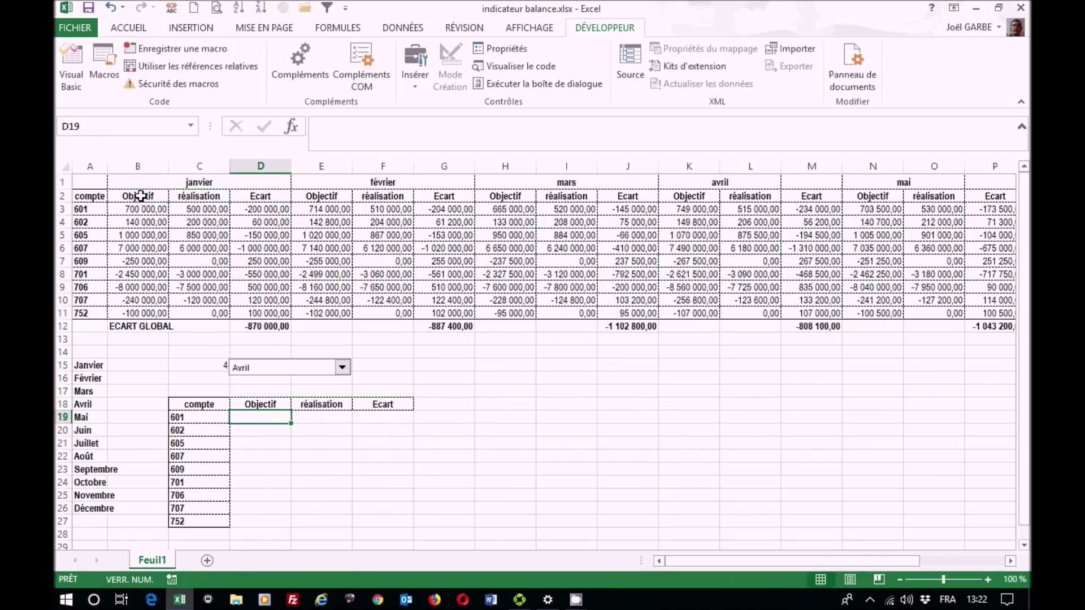
- Link the header in C18 to the source table with =A2 and fill the formula across to F18
click(207, 405)
text(=)
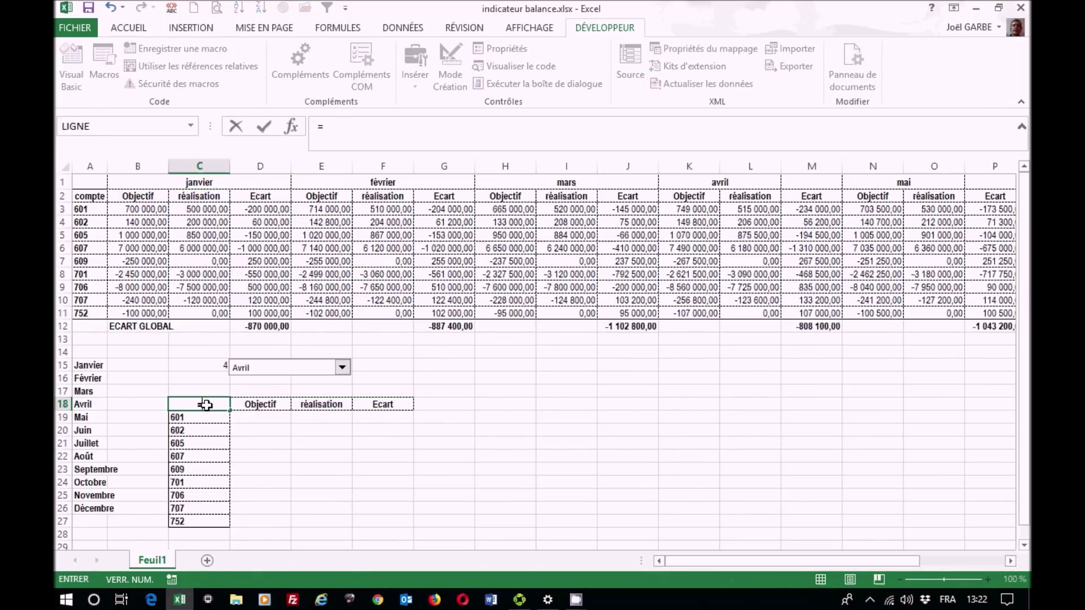
click(91, 196)
key(ctrl+Return)
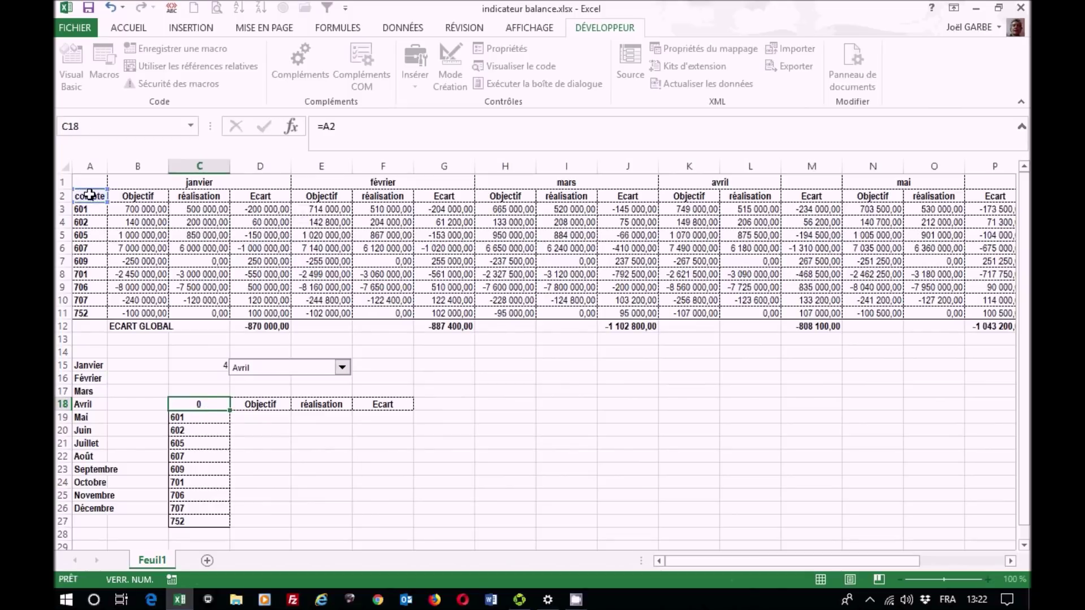
drag(228, 412, 393, 405)
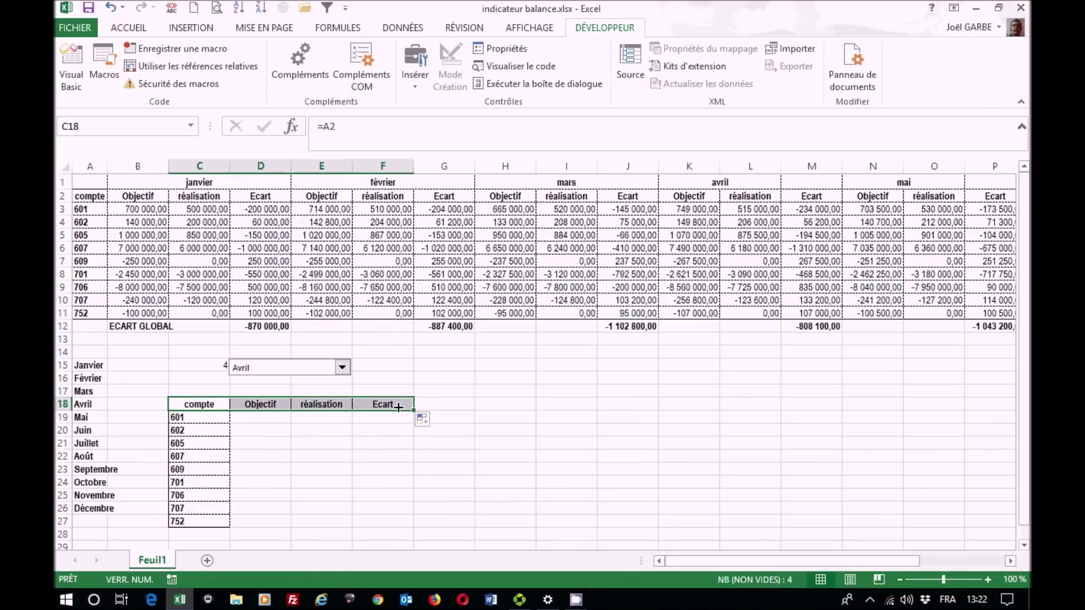
click(392, 405)
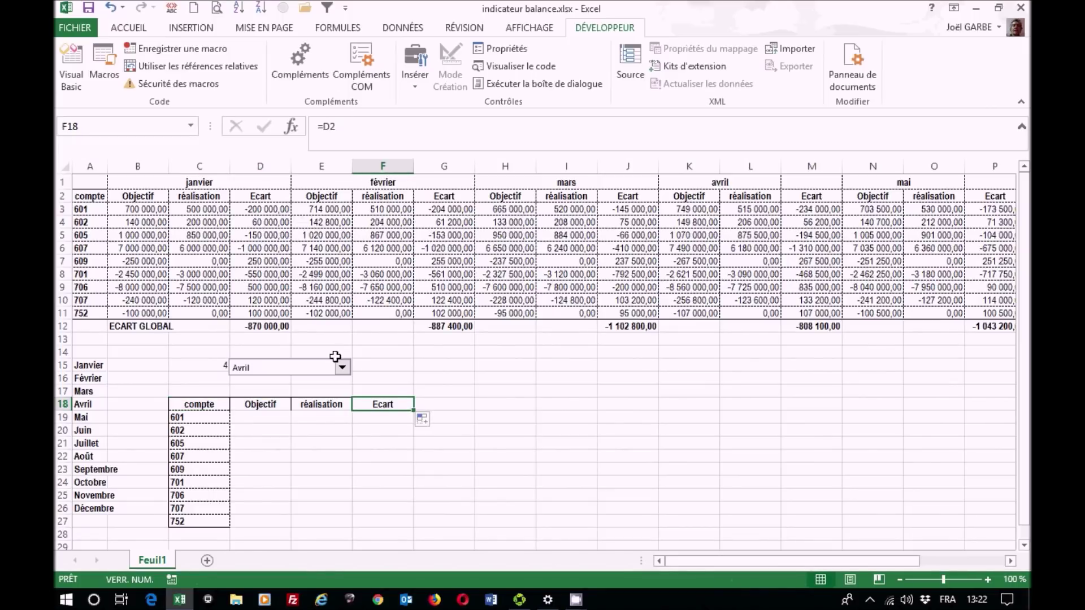
click(268, 419)
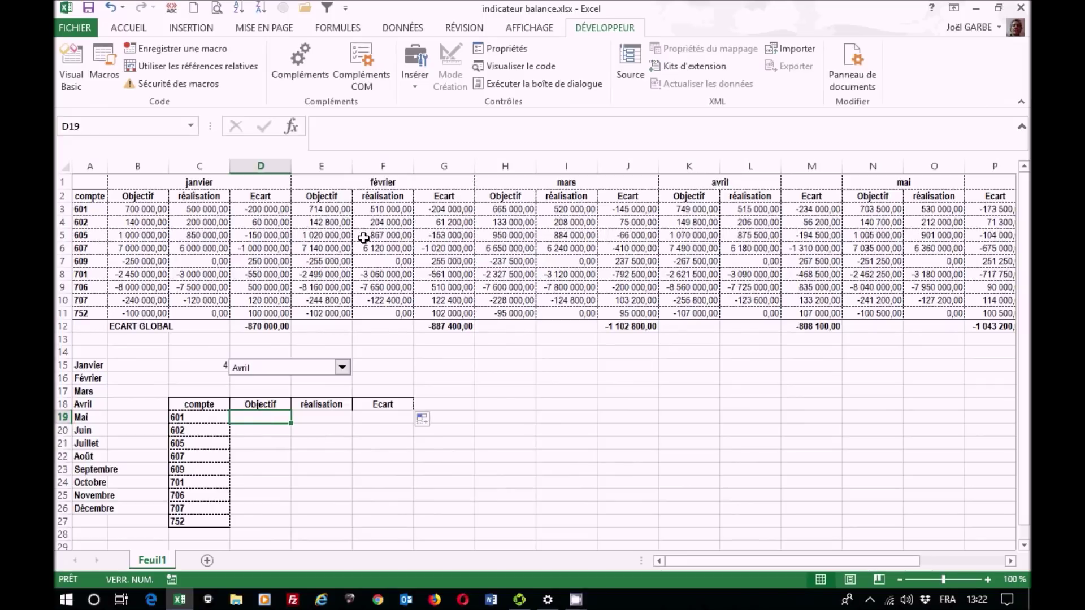
click(389, 196)
click(467, 193)
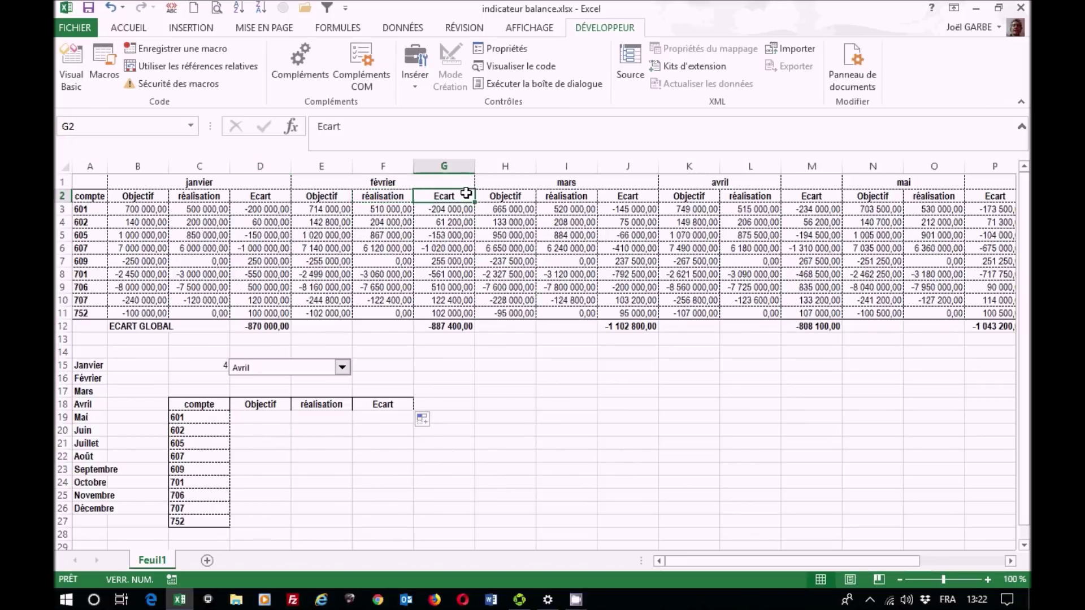
click(574, 196)
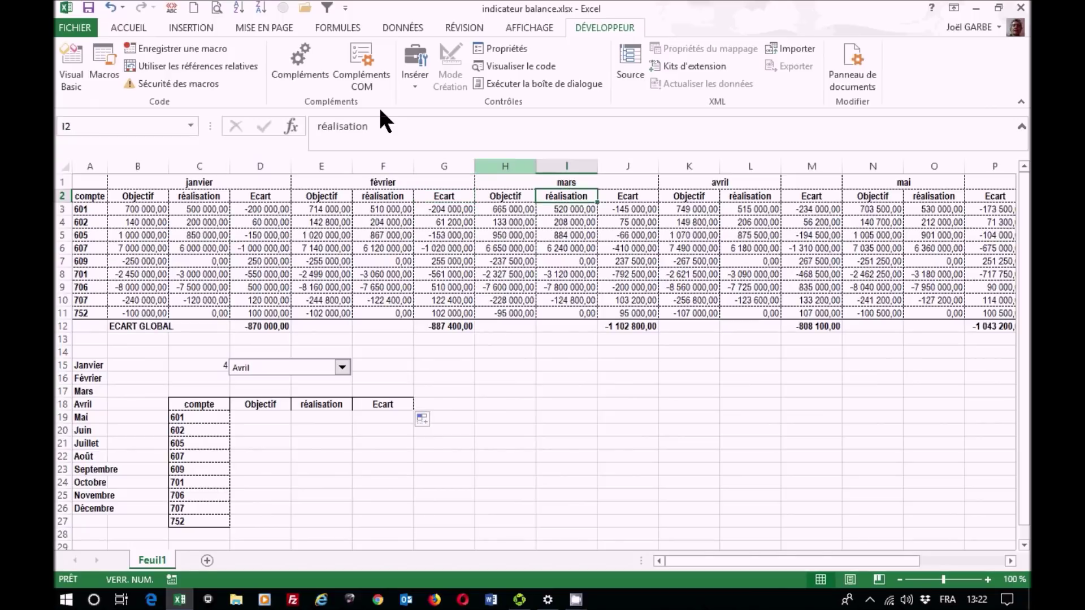
- Insert the DECALER function from the Recherche & référence category into D19
click(265, 417)
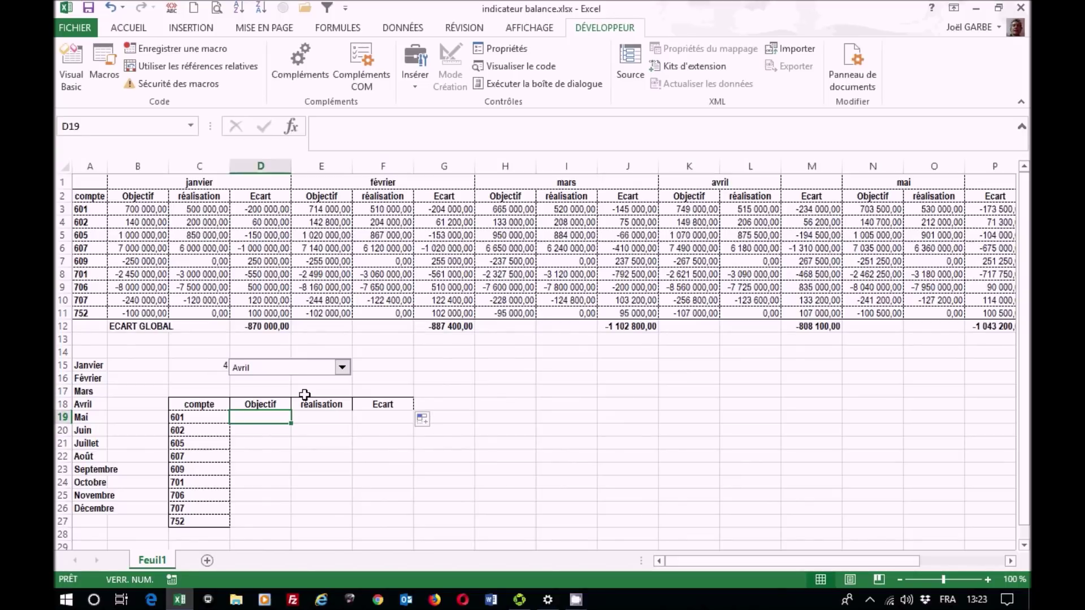
click(290, 125)
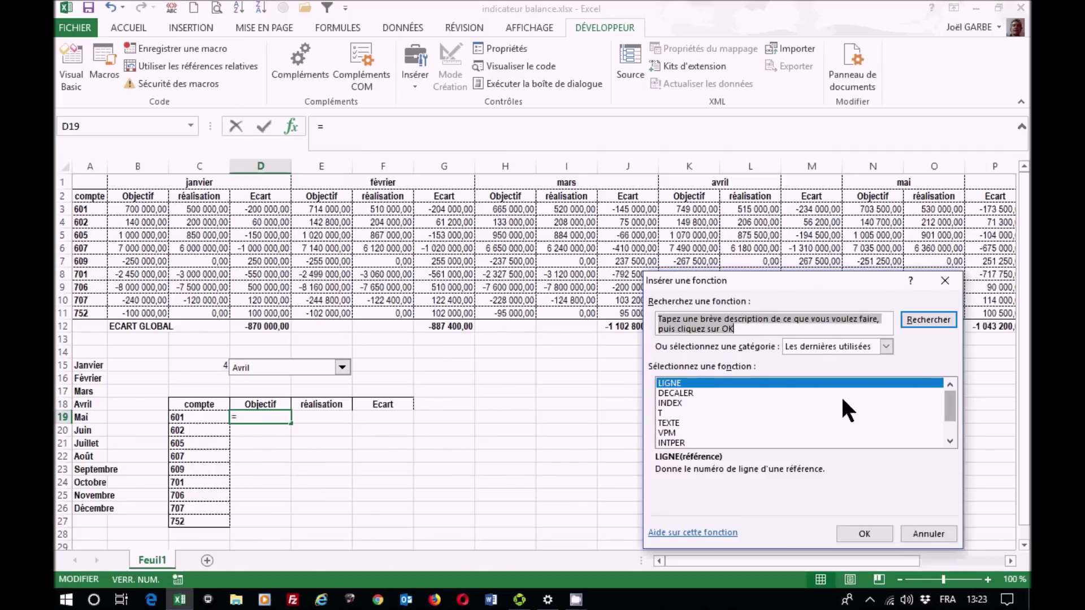
click(886, 347)
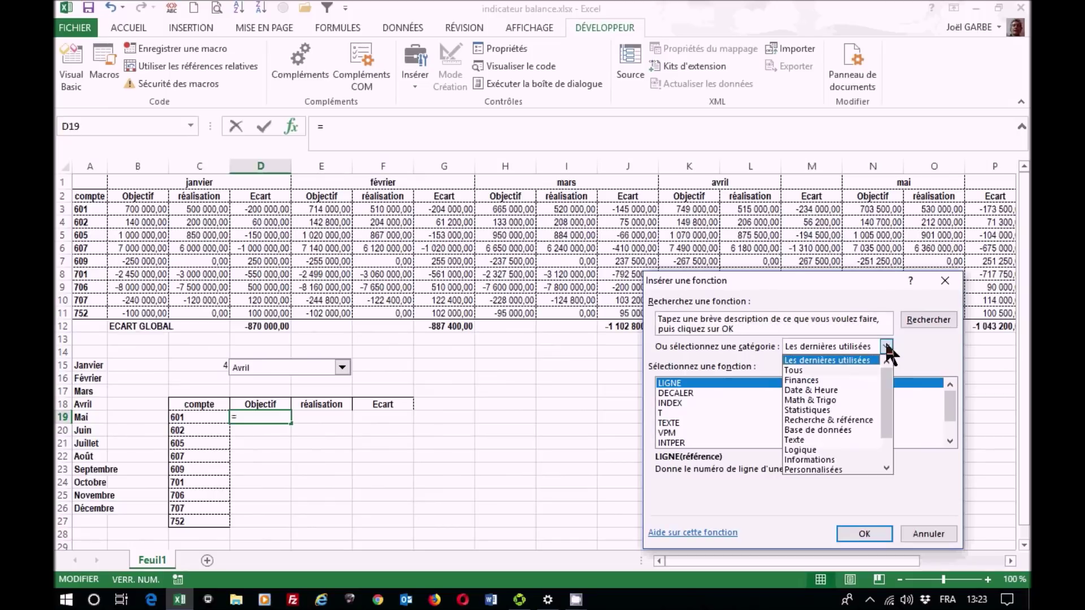
click(853, 419)
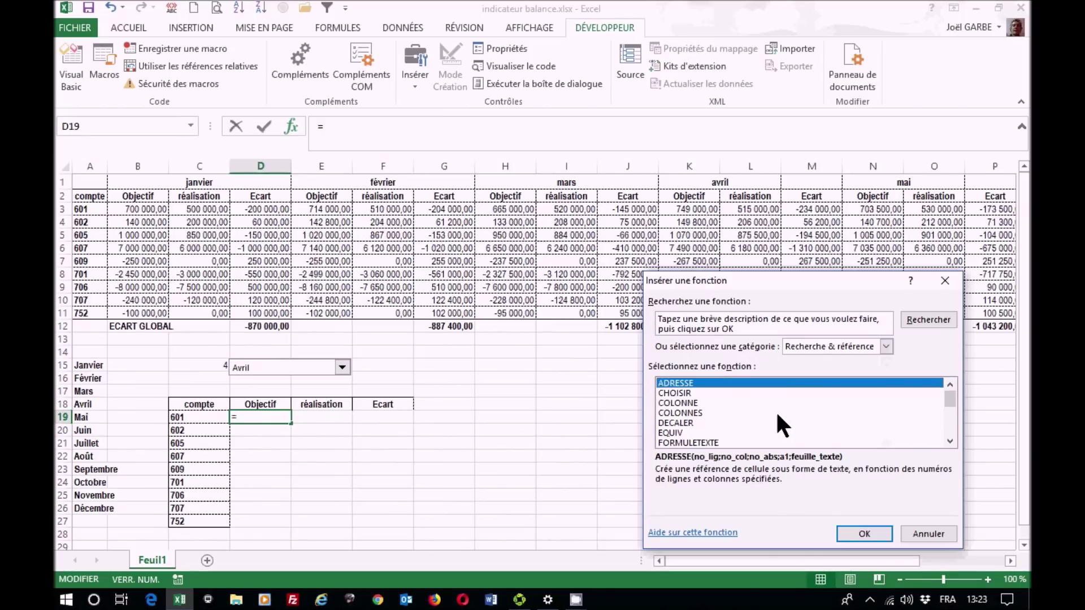
click(678, 423)
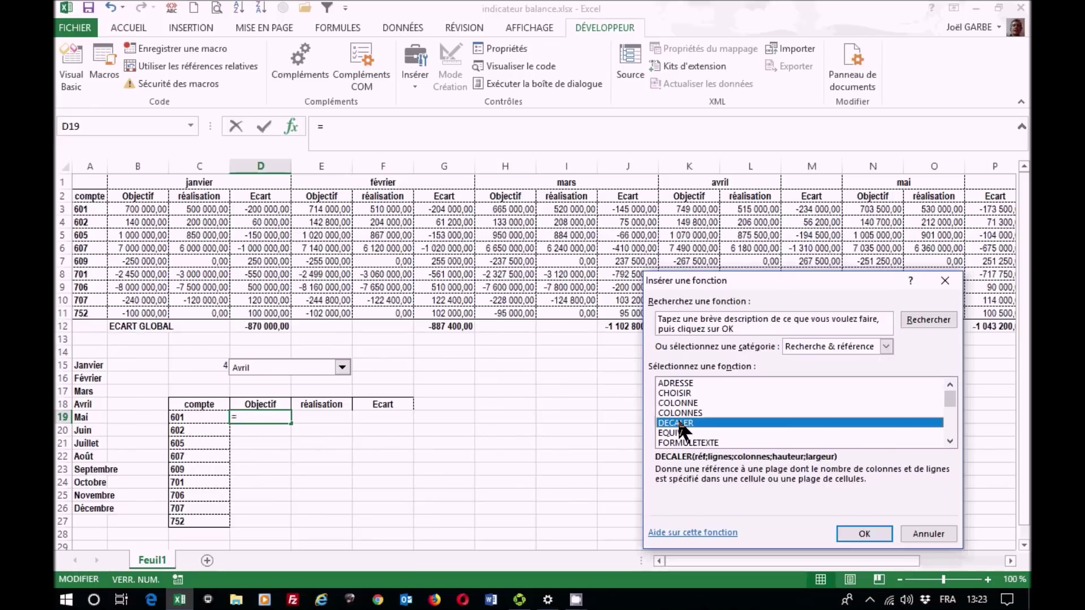
click(864, 534)
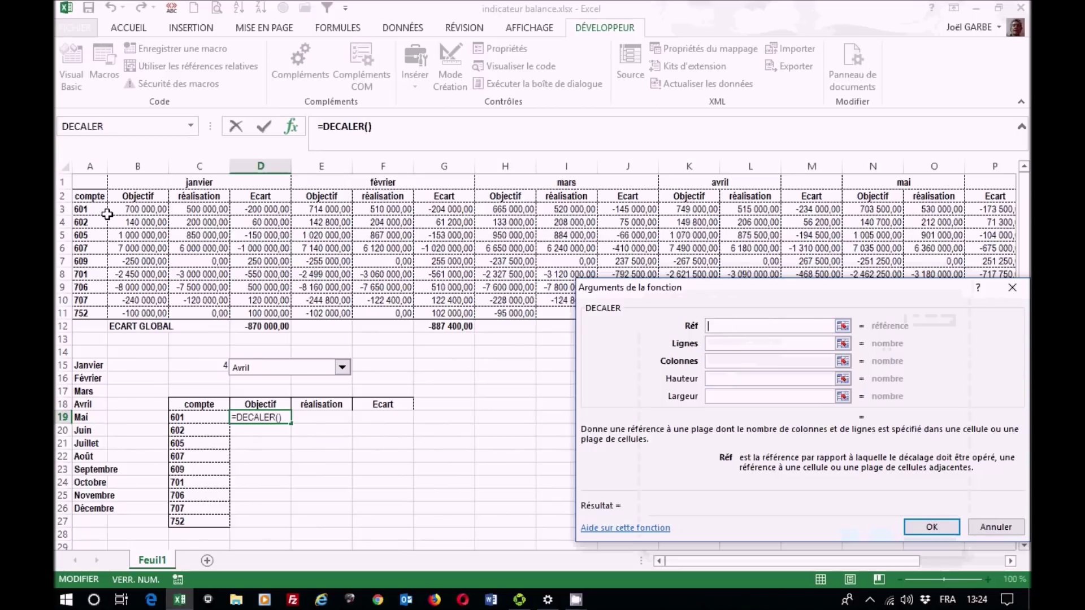
- Set DECALER's Réf argument to account 601 in the source table, with only the column locked as $A3
click(83, 210)
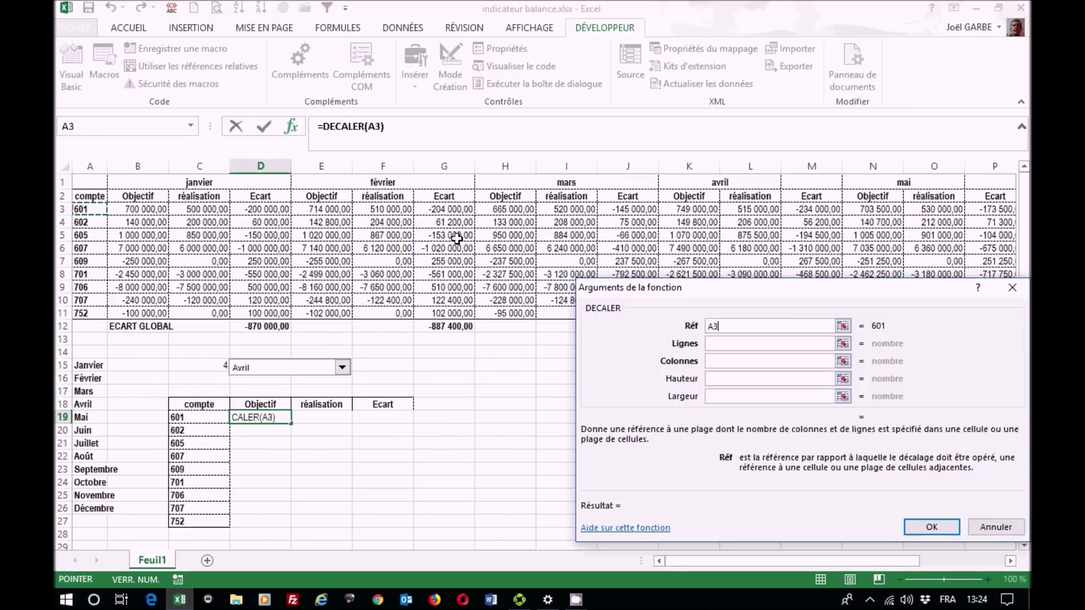
key(F4)
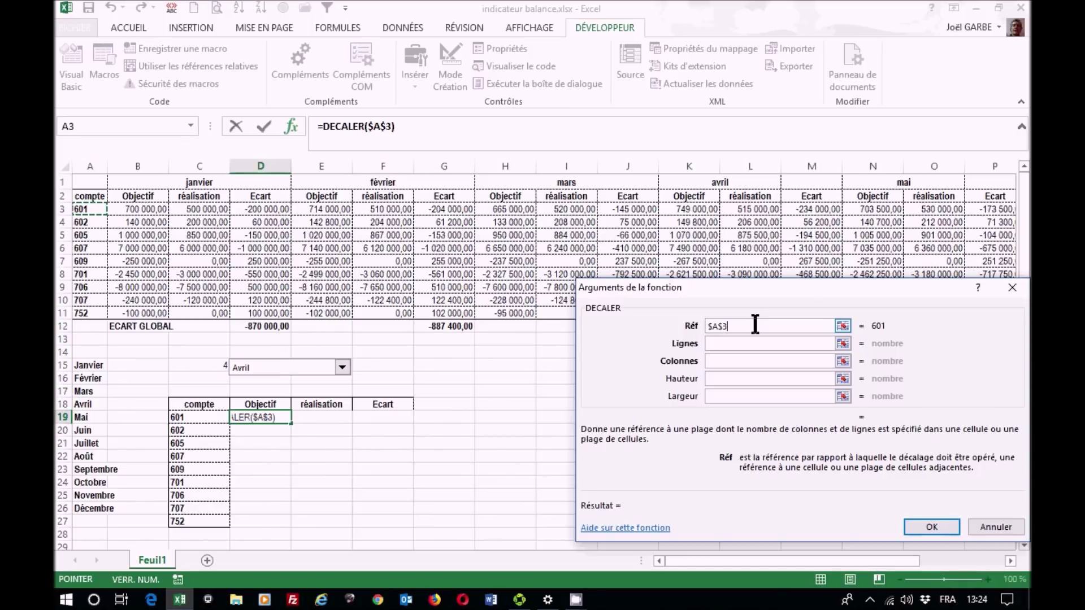
key(F4)
key(F4)
- Set DECALER's Lignes argument to 0, and both Hauteur and Largeur to 1
click(727, 343)
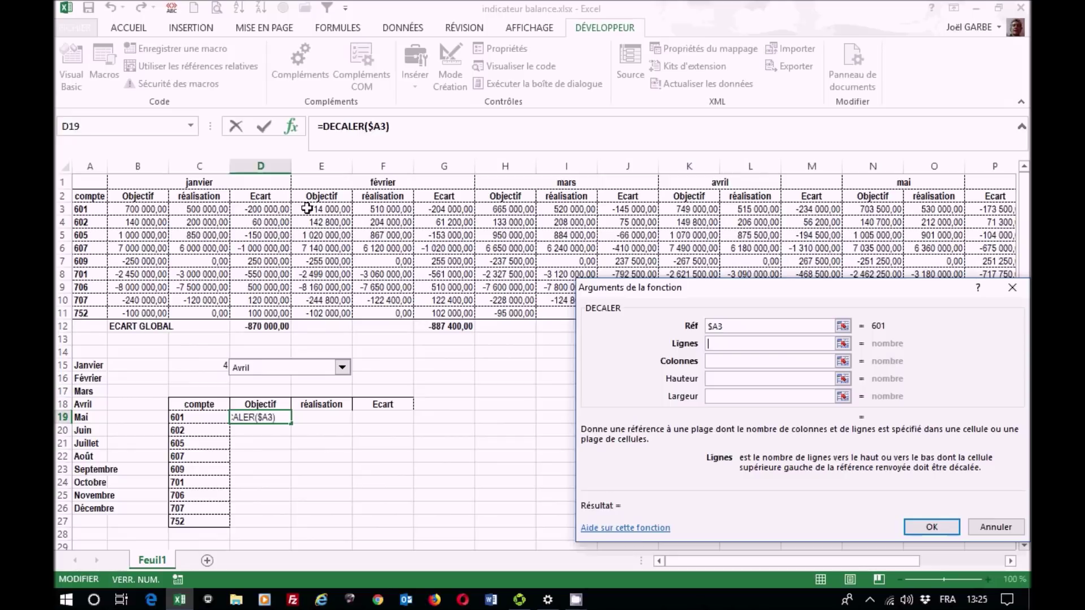
text(0)
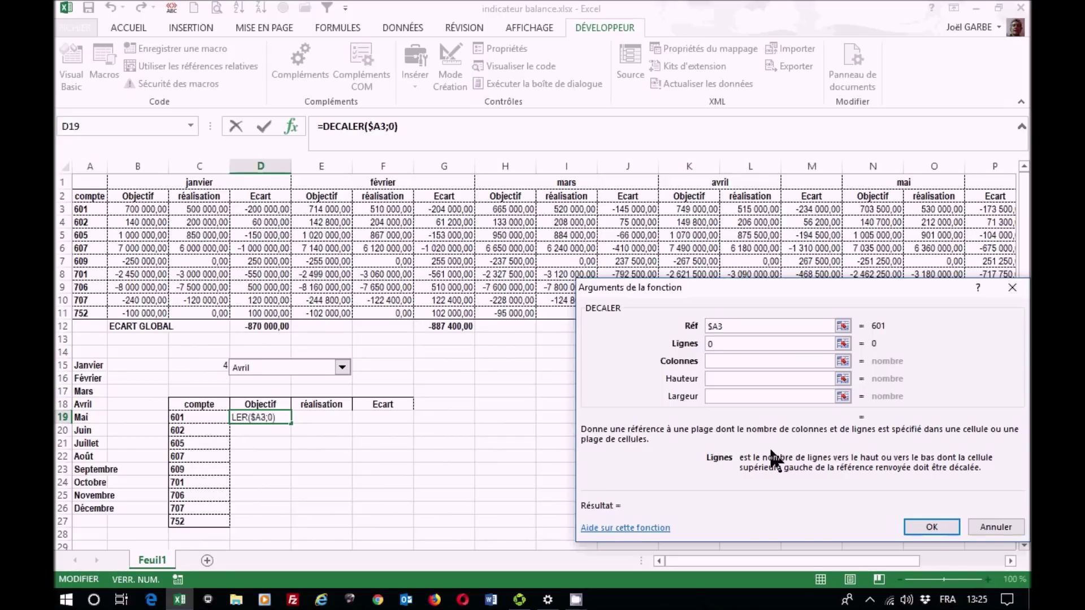
click(722, 379)
text(1)
click(716, 397)
text(1)
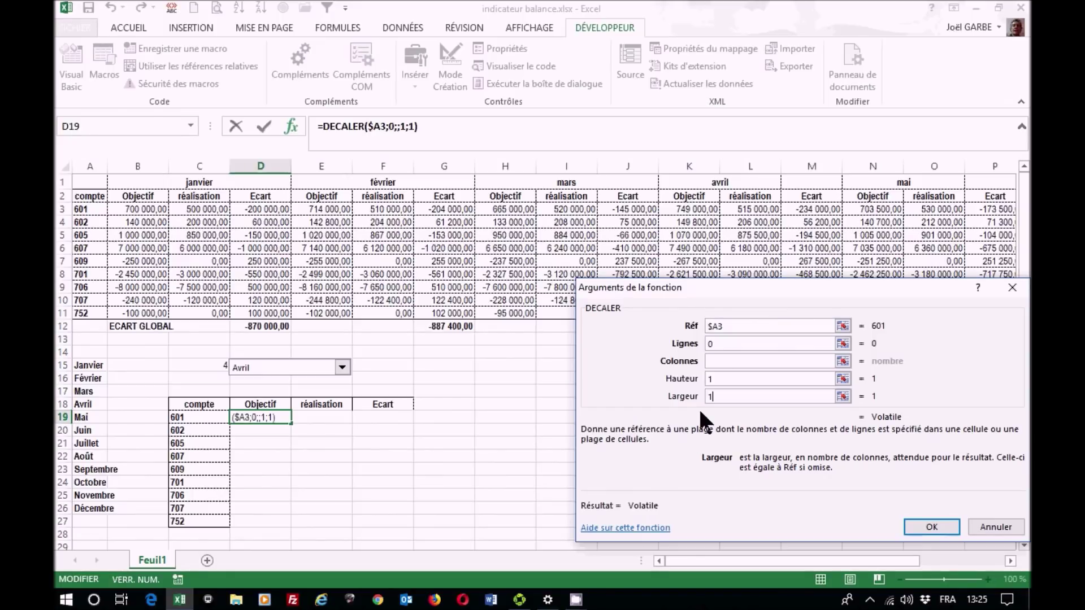
- Set DECALER's Colonnes argument to ($C$15-1)*3+1 with the month number cell locked, and validate the formula
click(725, 362)
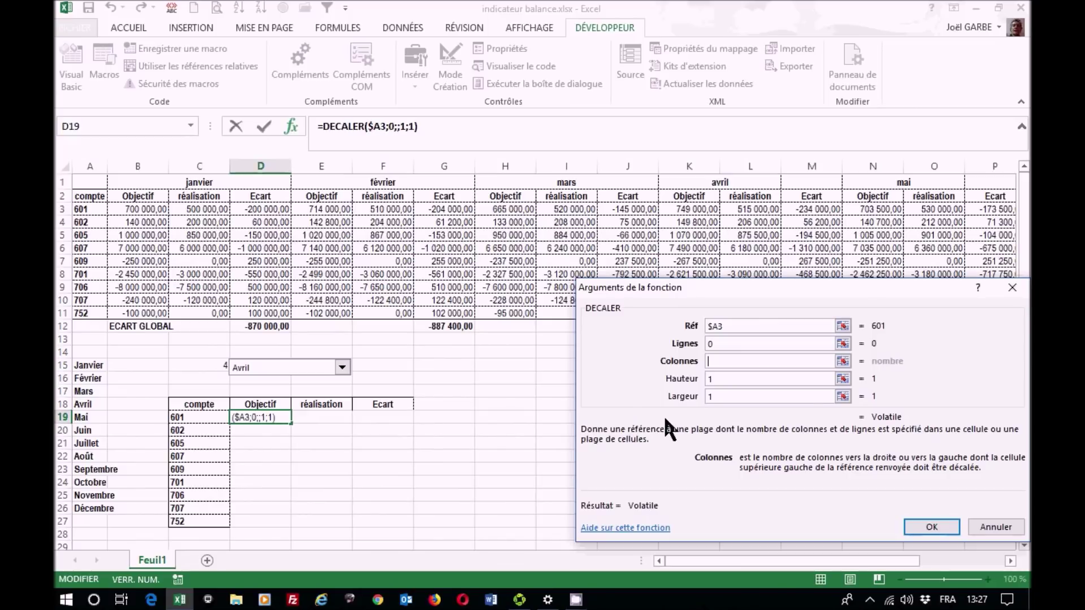
text(()
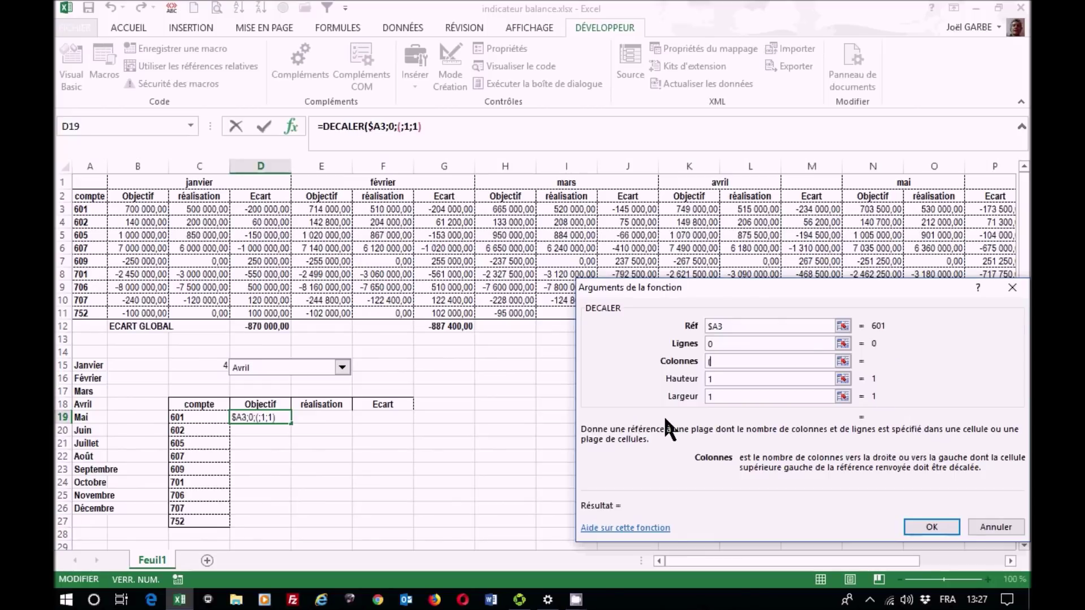
click(195, 366)
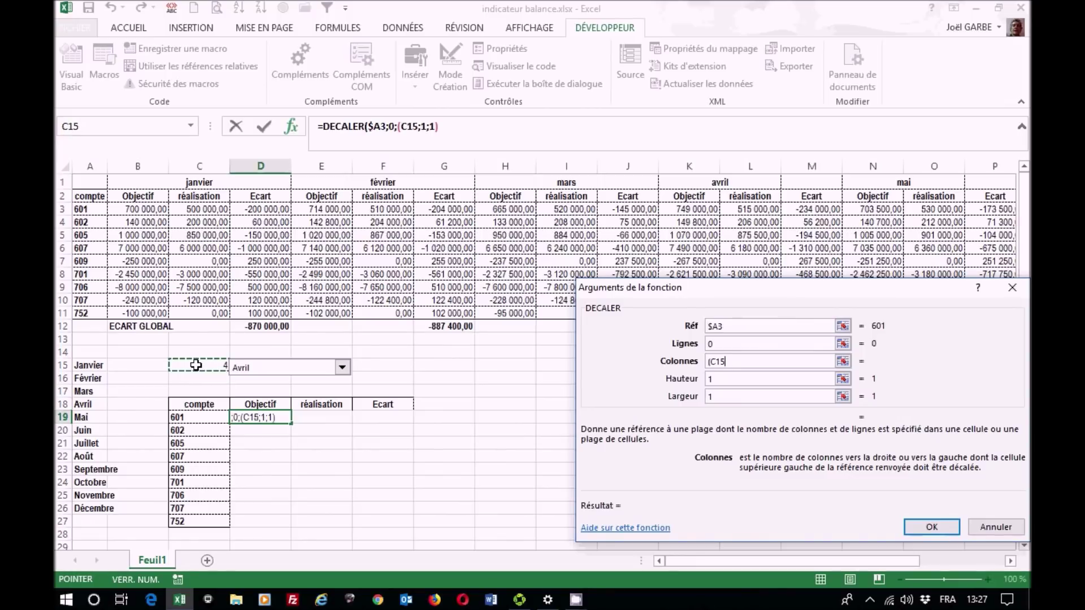
text(-1)
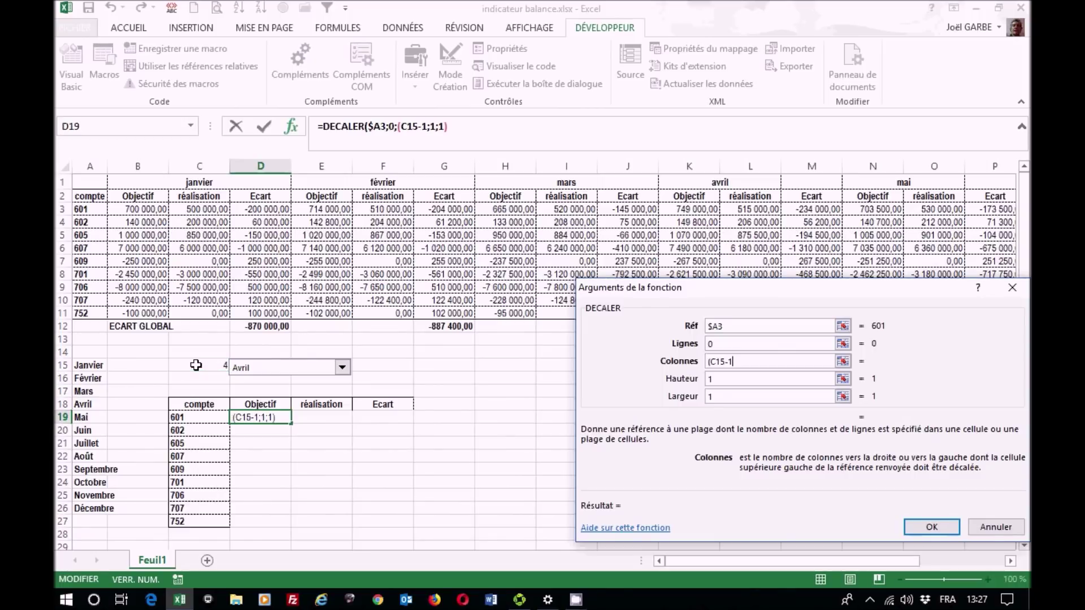
text()*3+1)
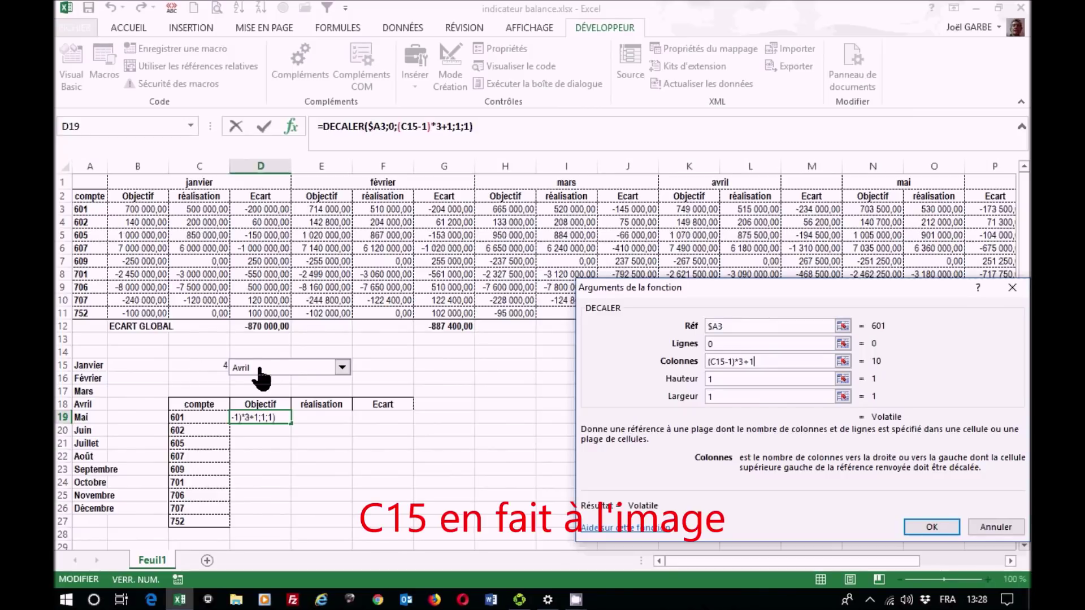
click(713, 362)
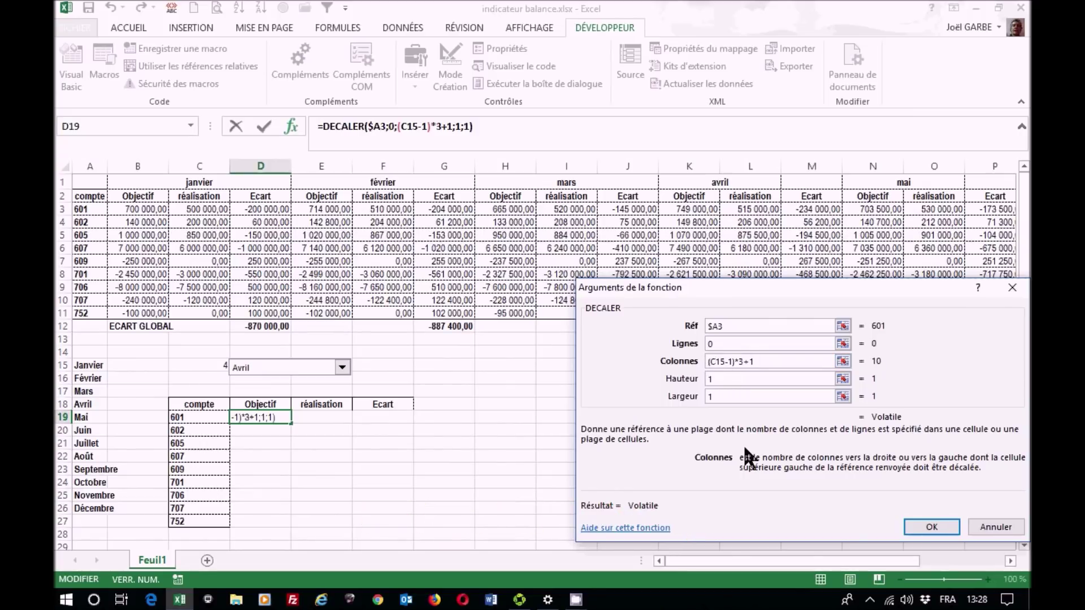
key(F4)
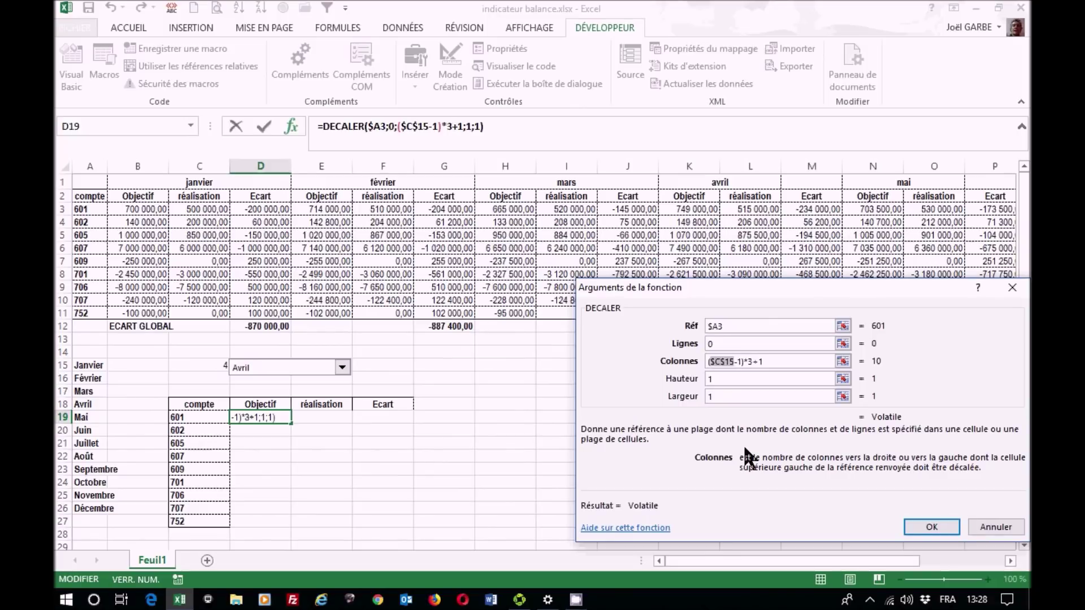
click(916, 525)
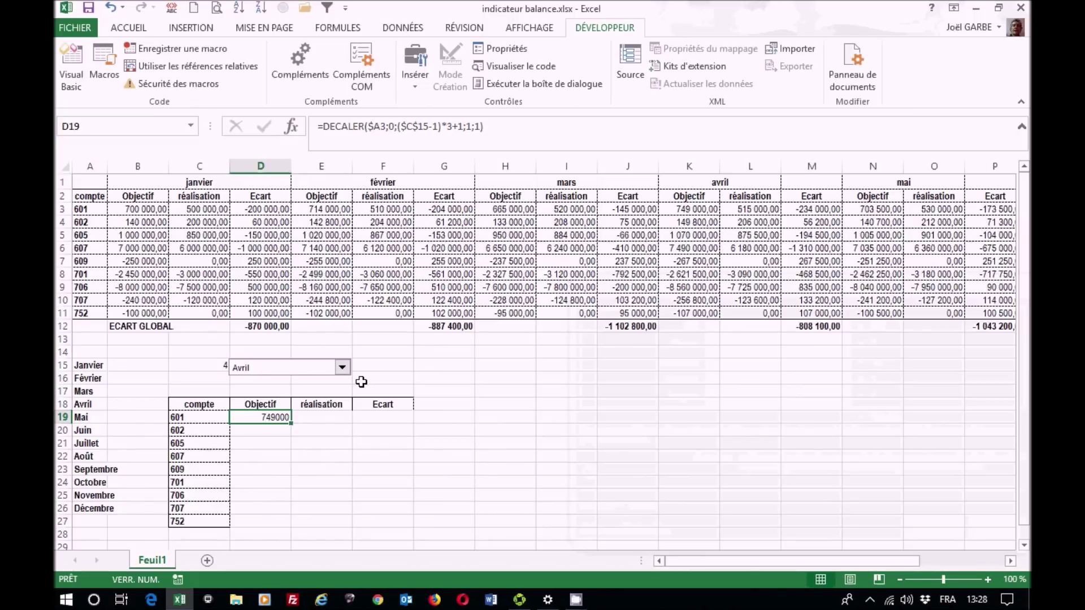
- Test the Objectif formula in D19 by choosing Août, Mars and Avril in turn in the month combo box
click(342, 368)
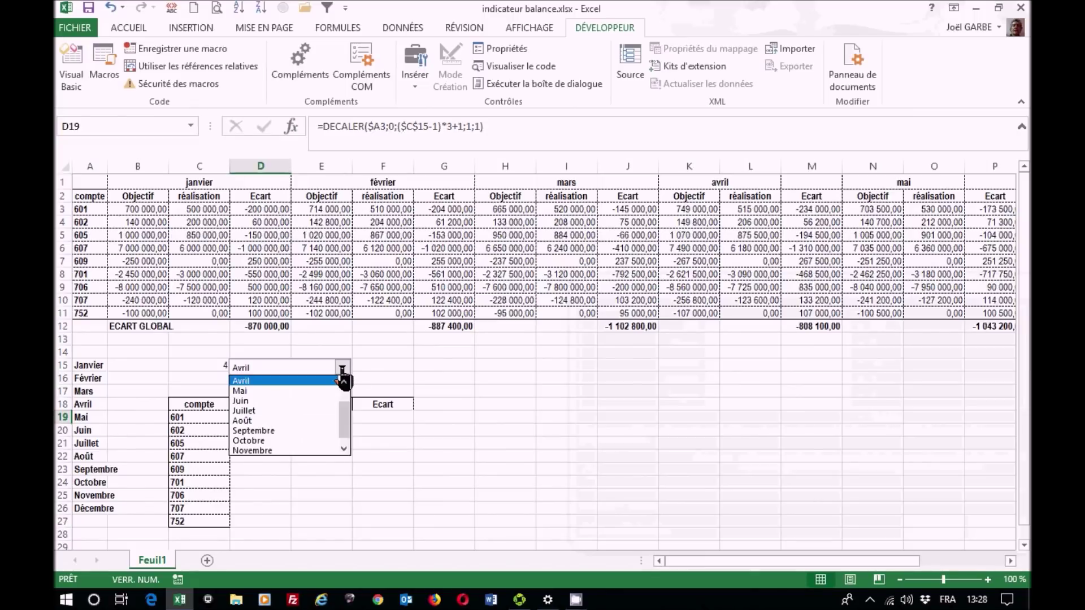
click(273, 421)
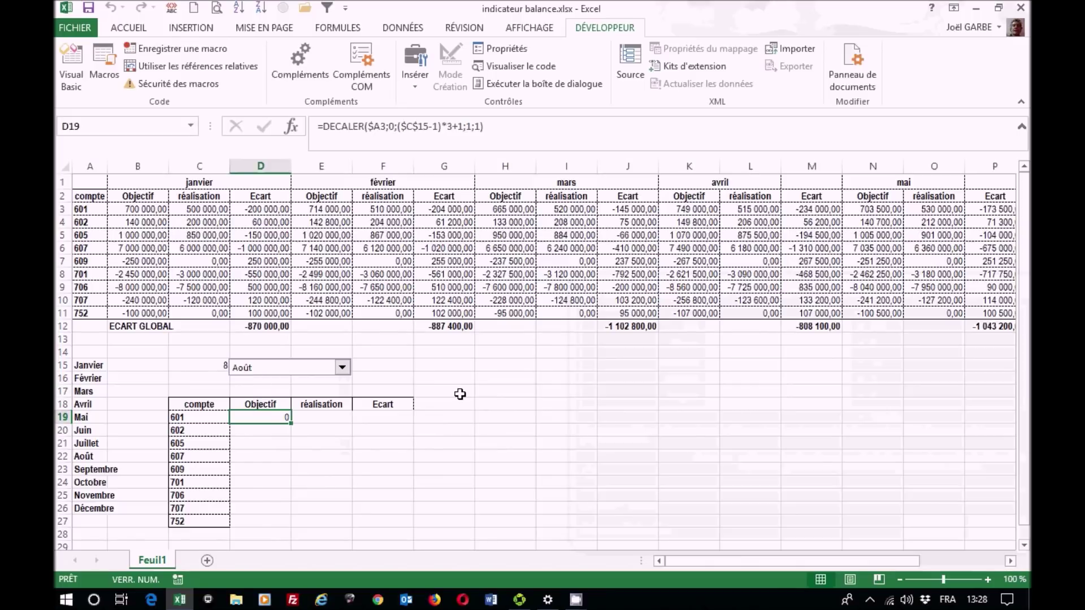
mouse_move(708, 565)
mouse_down()
mouse_move(799, 565)
mouse_move(714, 565)
mouse_up()
click(342, 368)
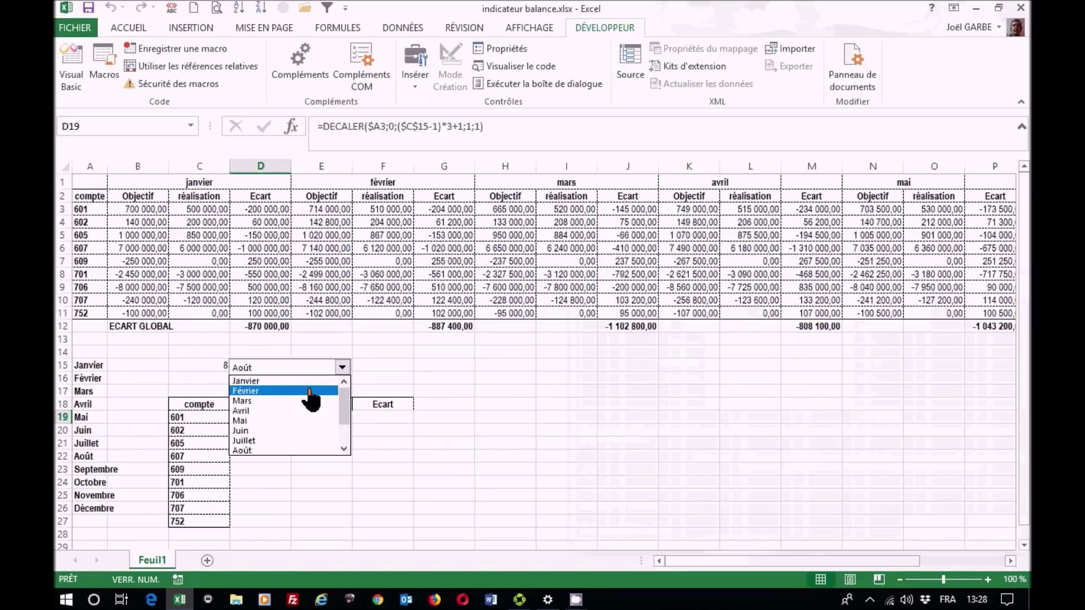
scroll(293, 407, up, 2)
click(281, 401)
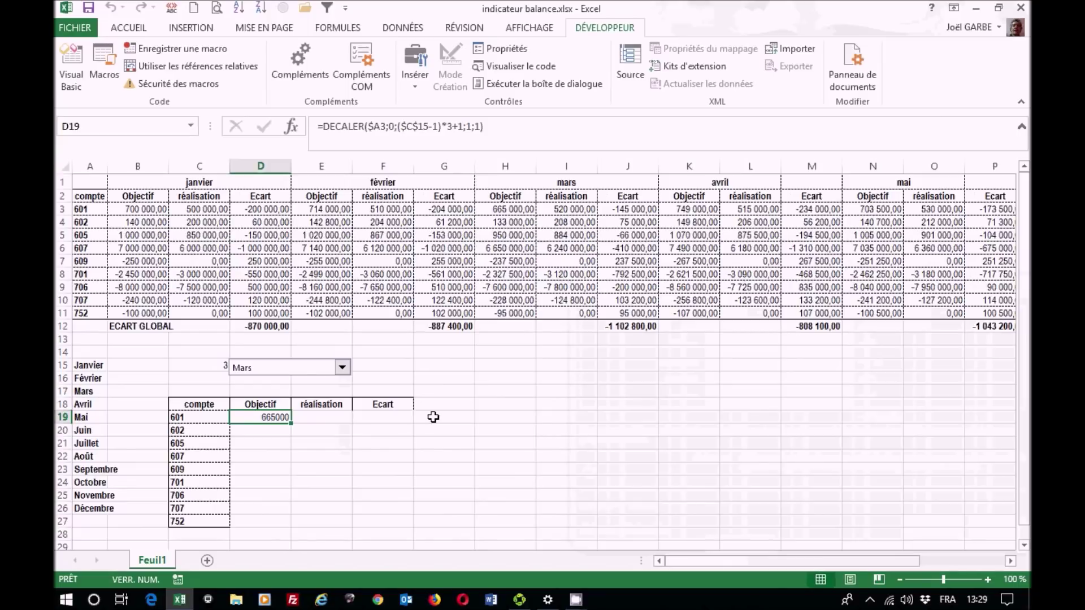
click(342, 367)
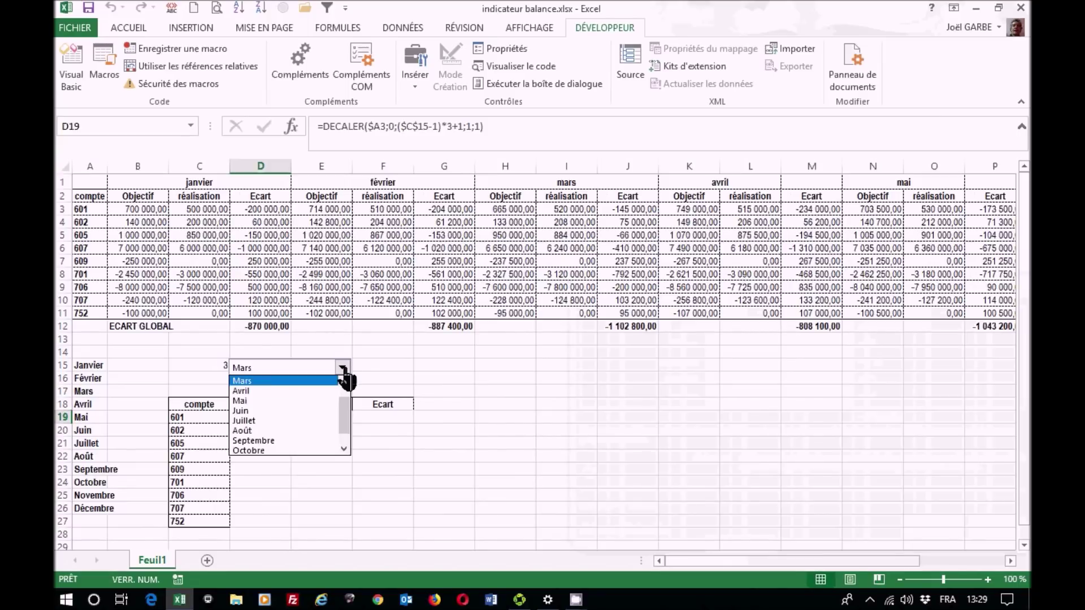
click(308, 391)
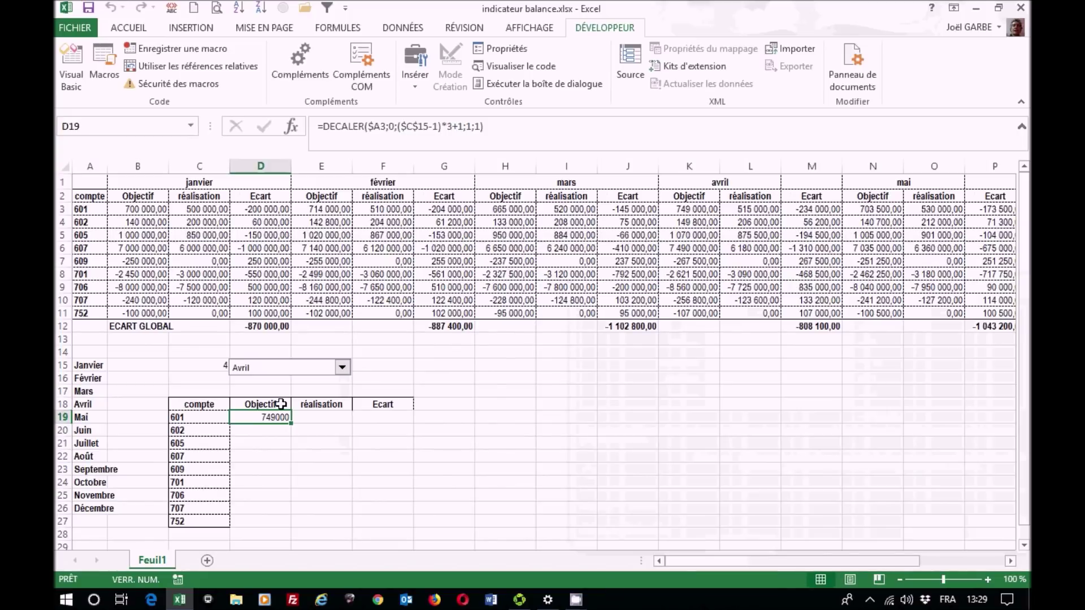
- Try filling the D19 formula across to F19, and change its Réf argument to the relative reference A3
drag(291, 424, 414, 428)
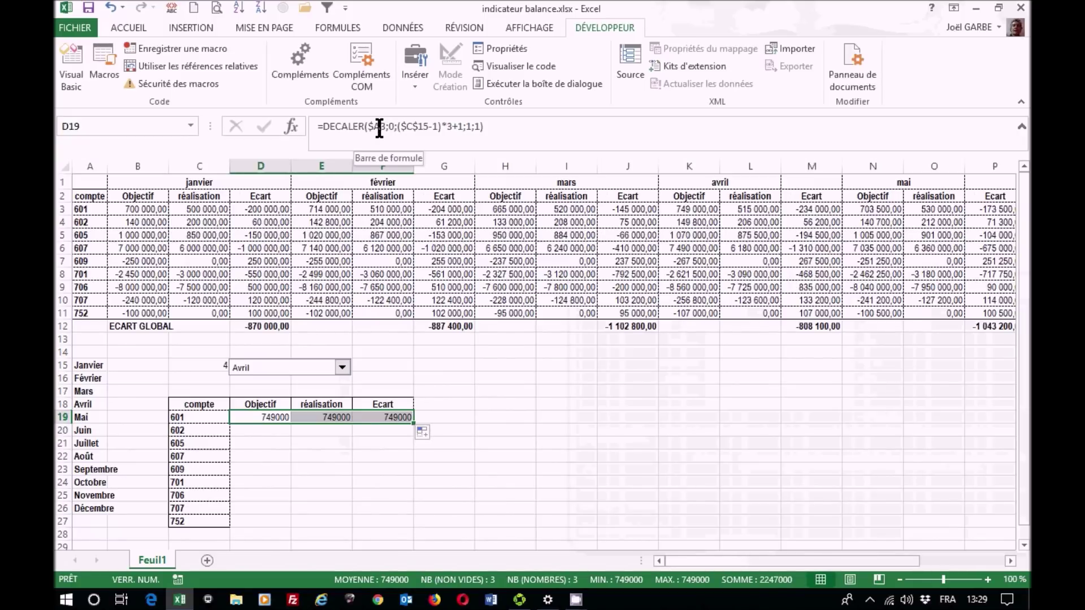
click(265, 418)
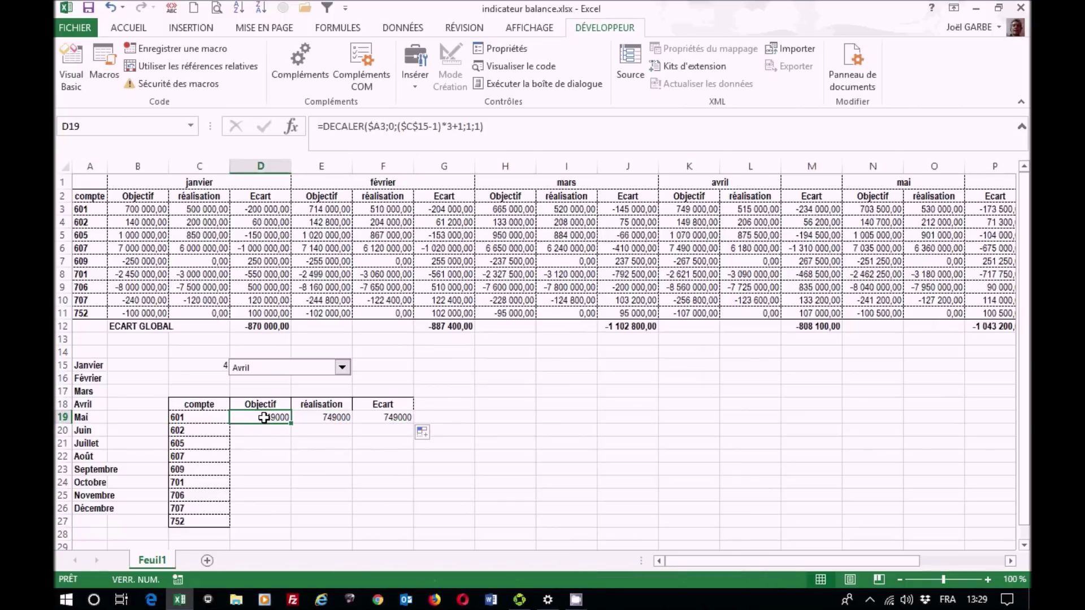
click(378, 126)
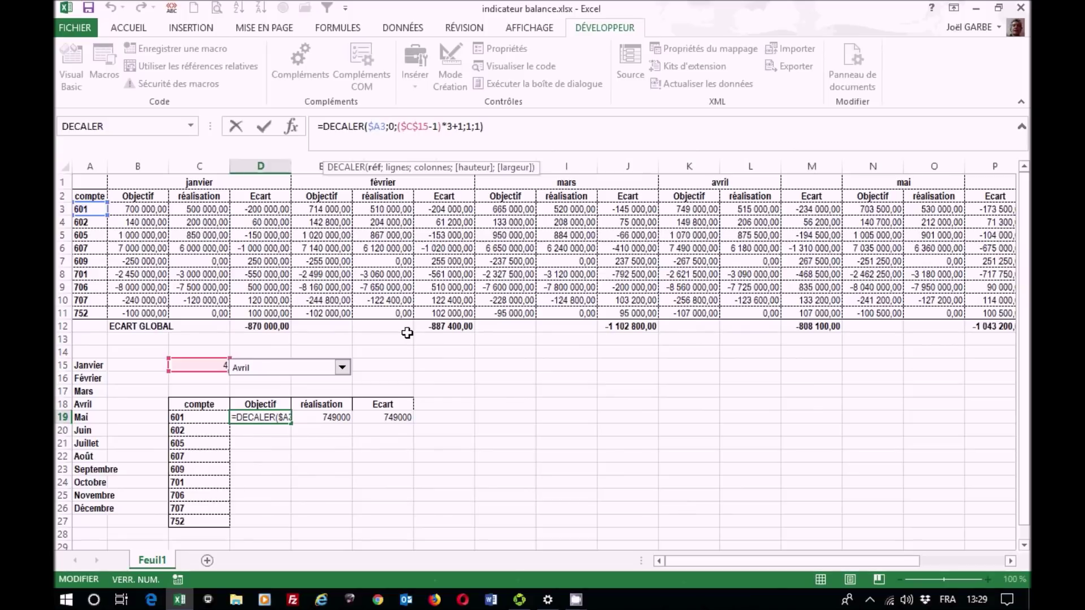
key(F4)
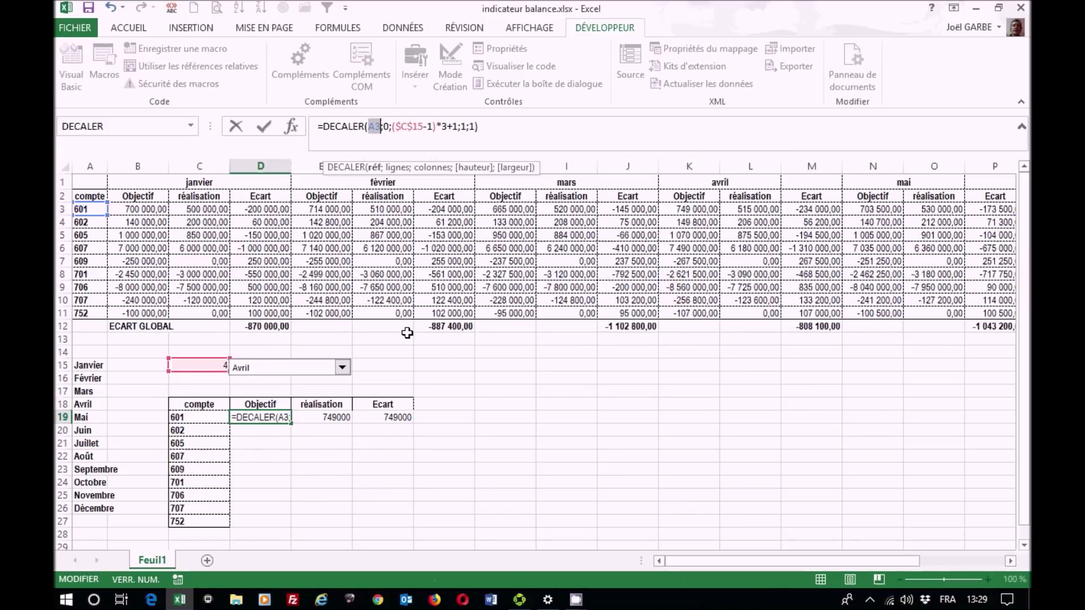
key(ctrl+Return)
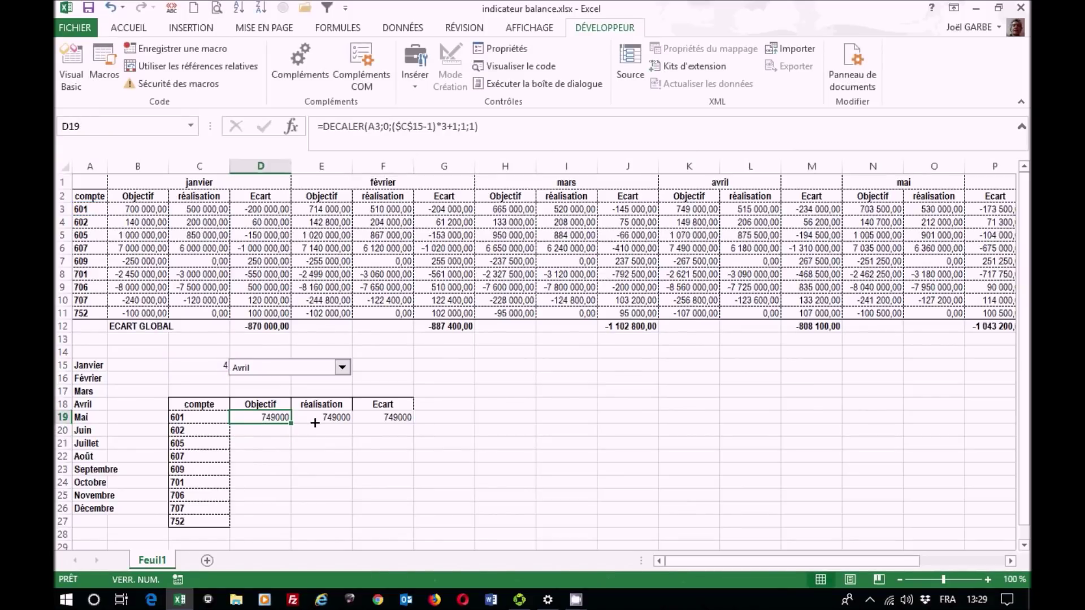
- Fill the D19 formula across to F19 and down to row 27, and check account 607 against its source row
drag(291, 424, 413, 418)
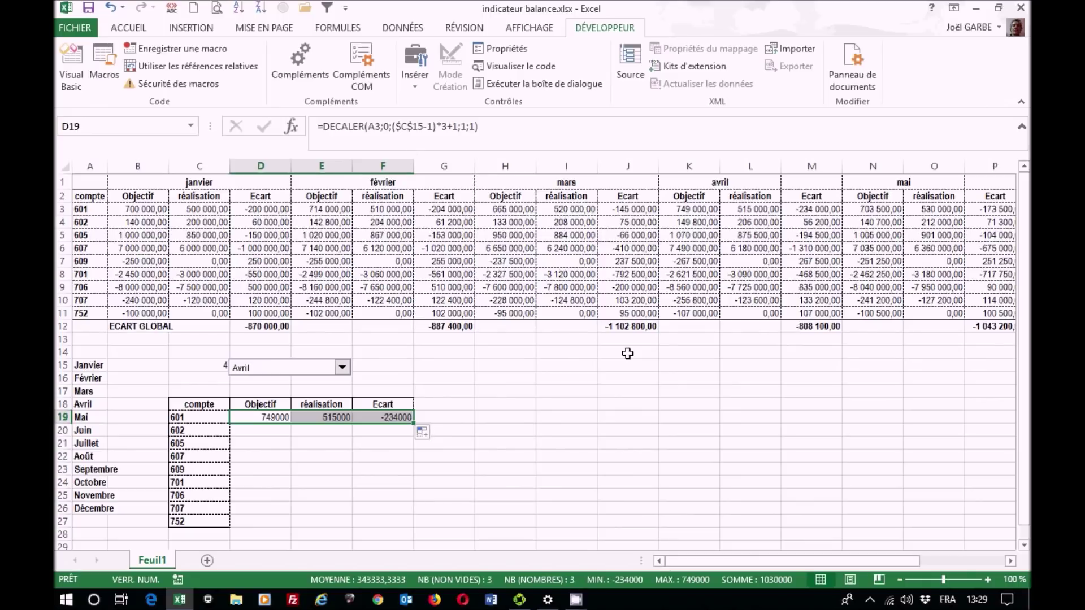
drag(414, 424, 416, 528)
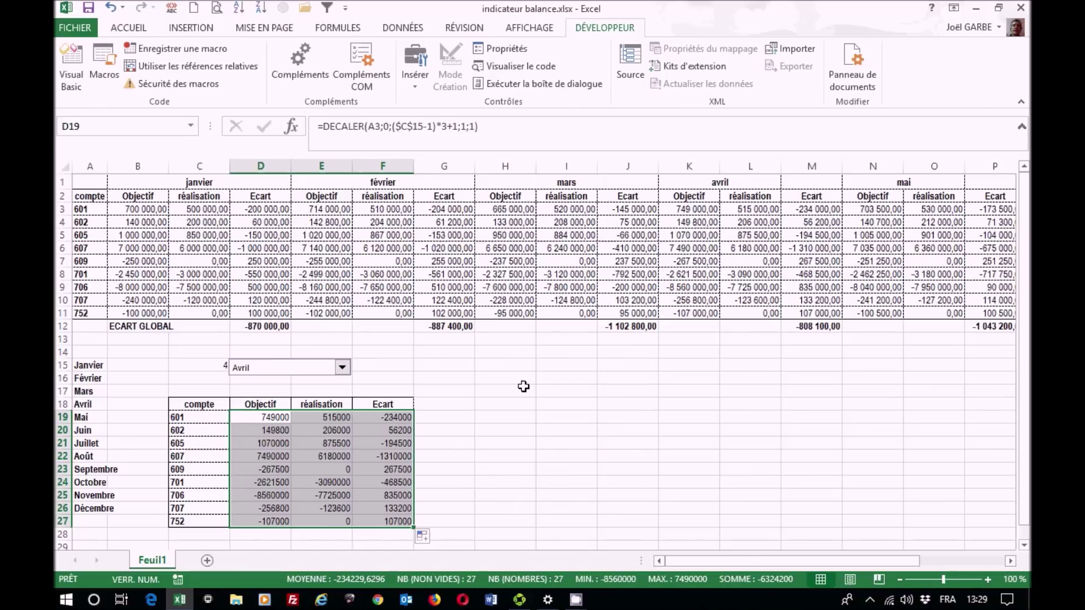
click(59, 249)
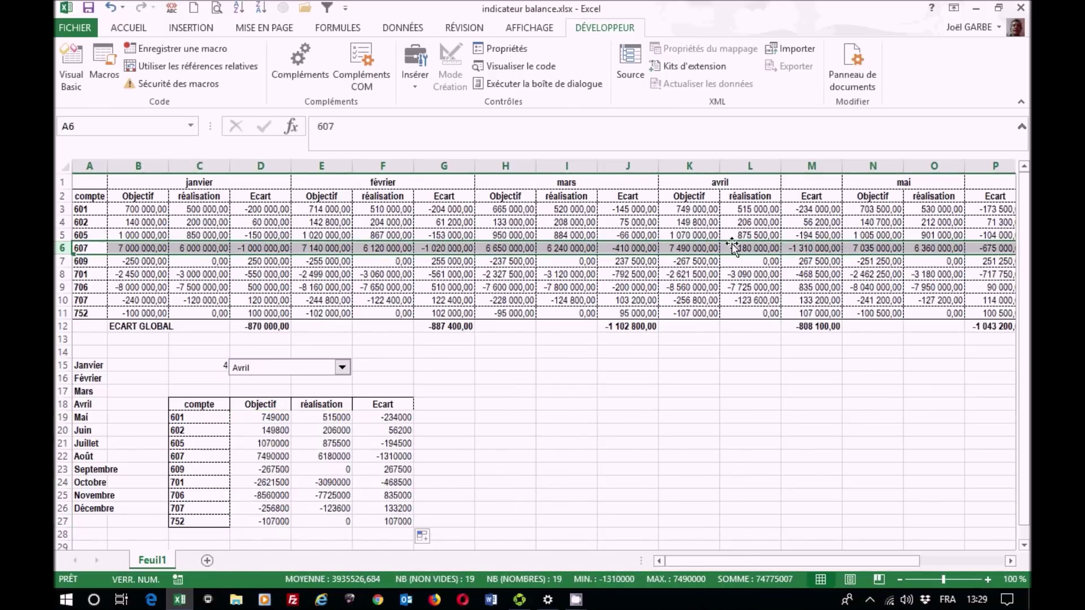
- Check account 607's avril figures in K6:M6, and format the indicator values D19:F27 with a thousands separator
drag(693, 249, 793, 249)
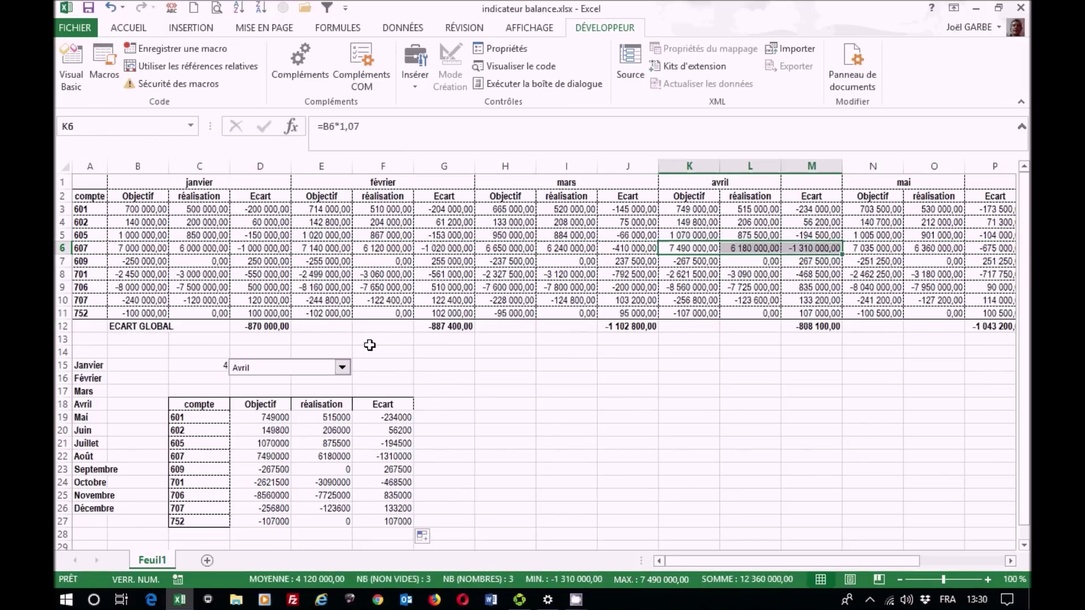
drag(274, 419, 397, 522)
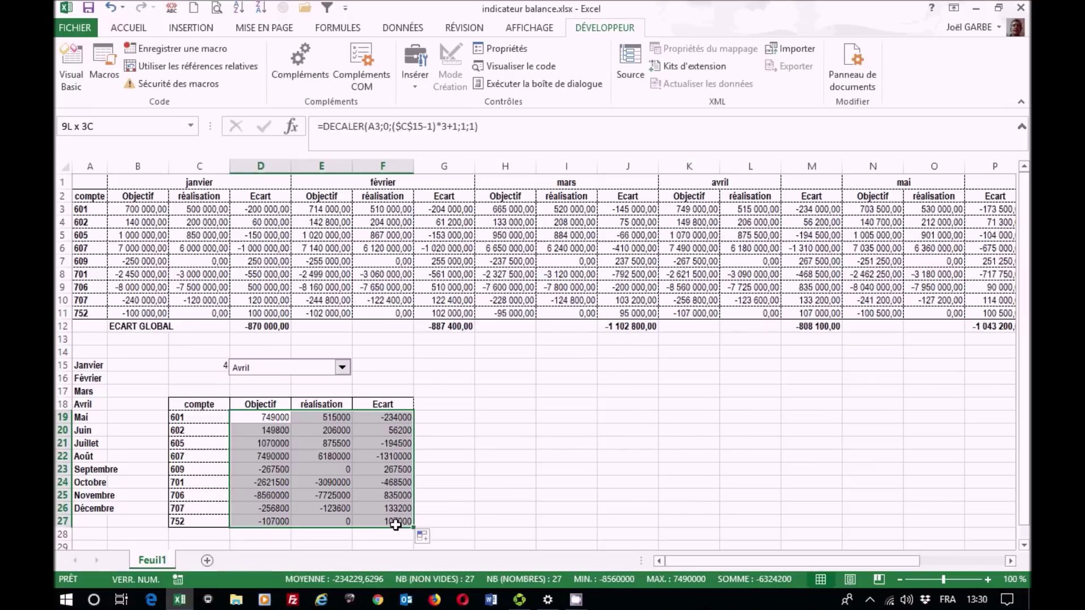
click(118, 24)
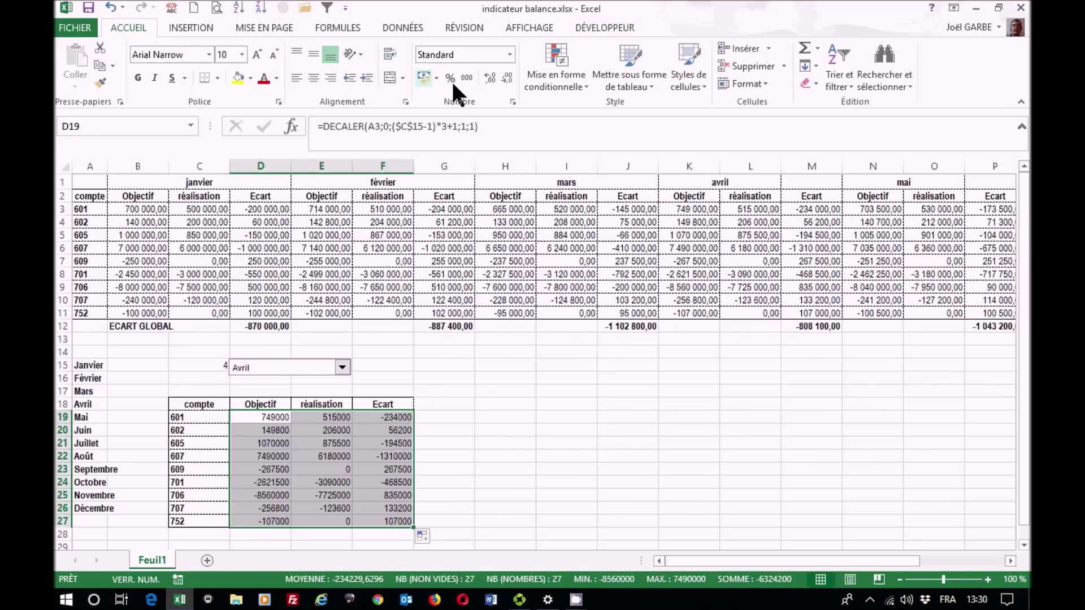
click(465, 79)
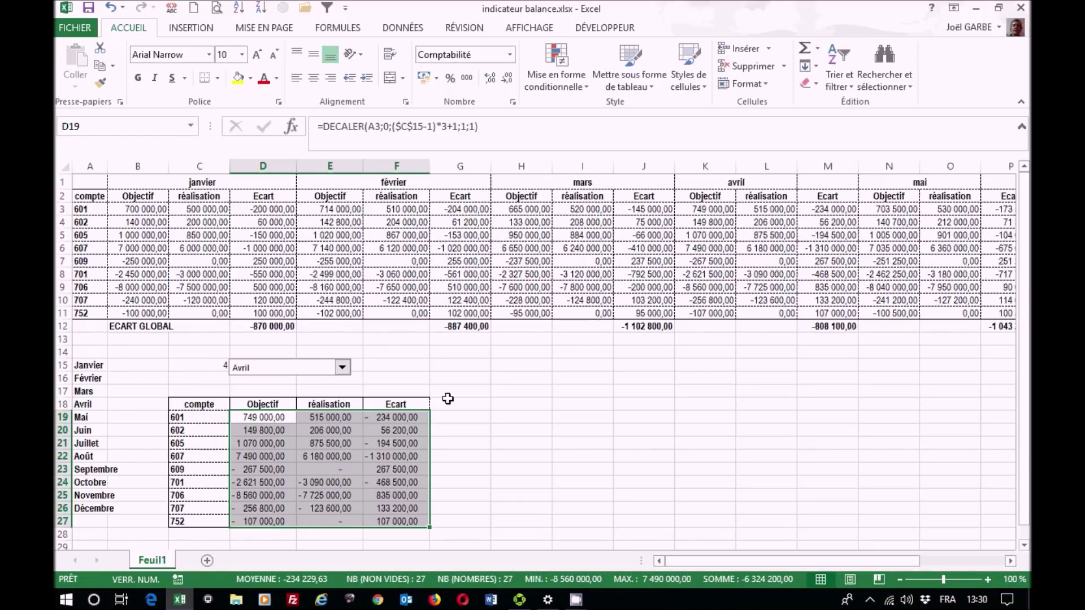
- Test the formatted indicator table by choosing Février in the month combo box
click(342, 368)
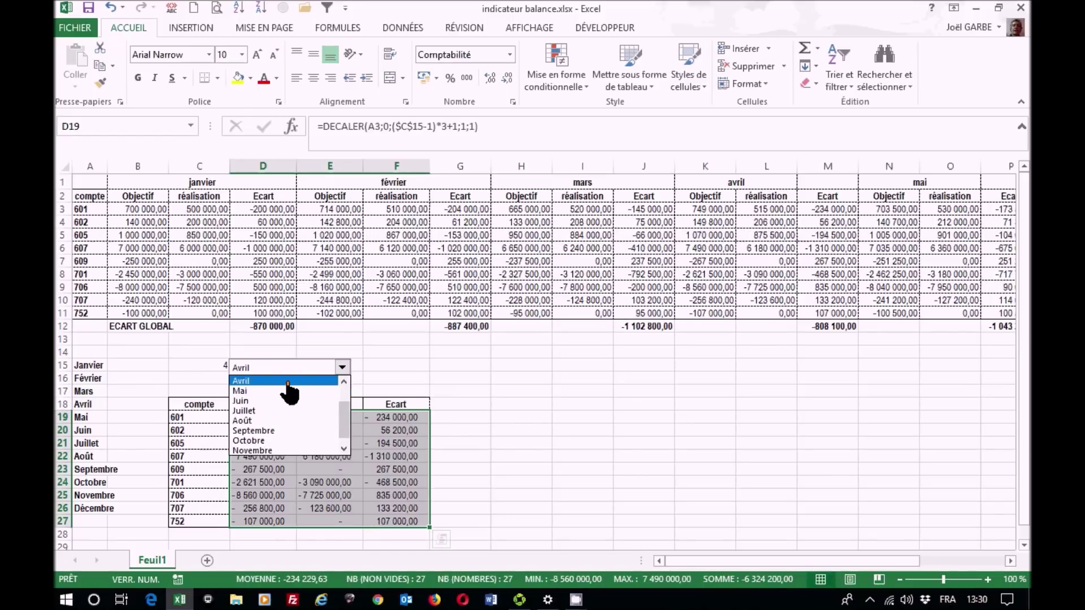
click(345, 389)
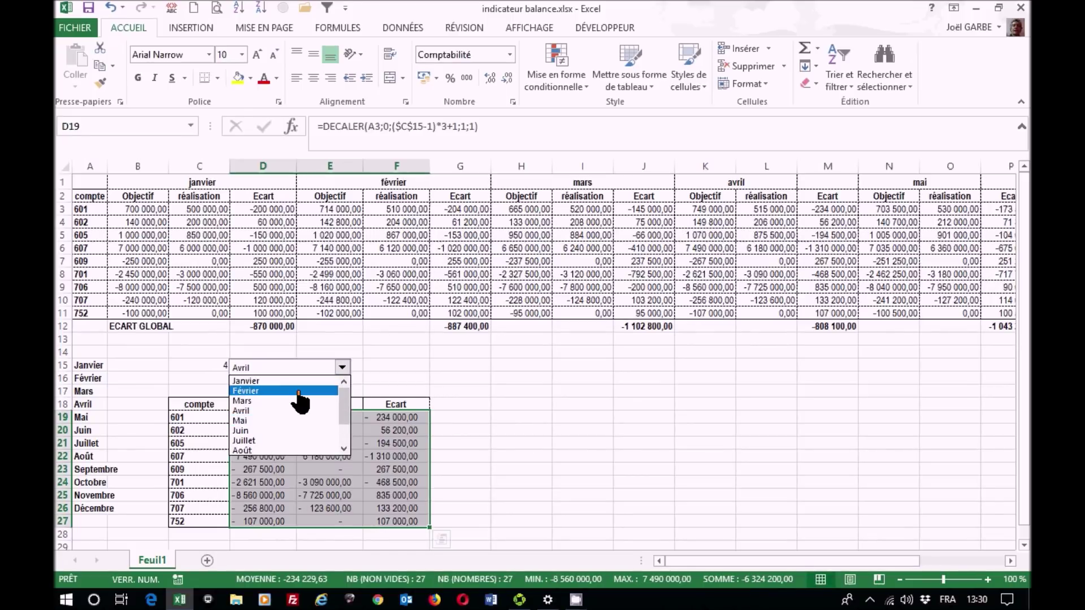
click(299, 392)
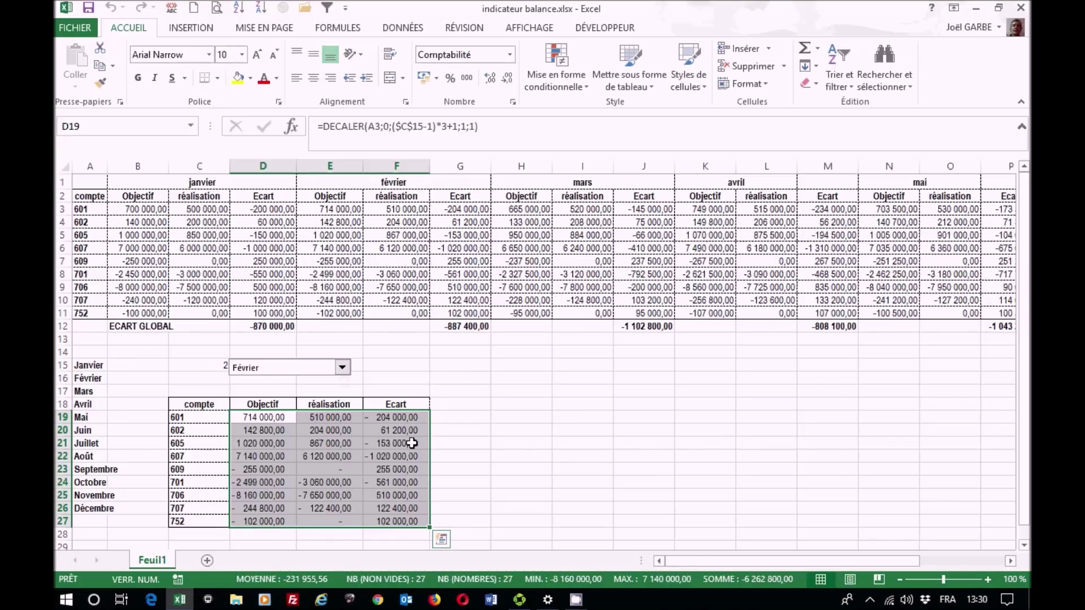
- Insert a 2D clustered column chart from the indicator table C18:F27 and move it clear of the table
drag(186, 404, 399, 523)
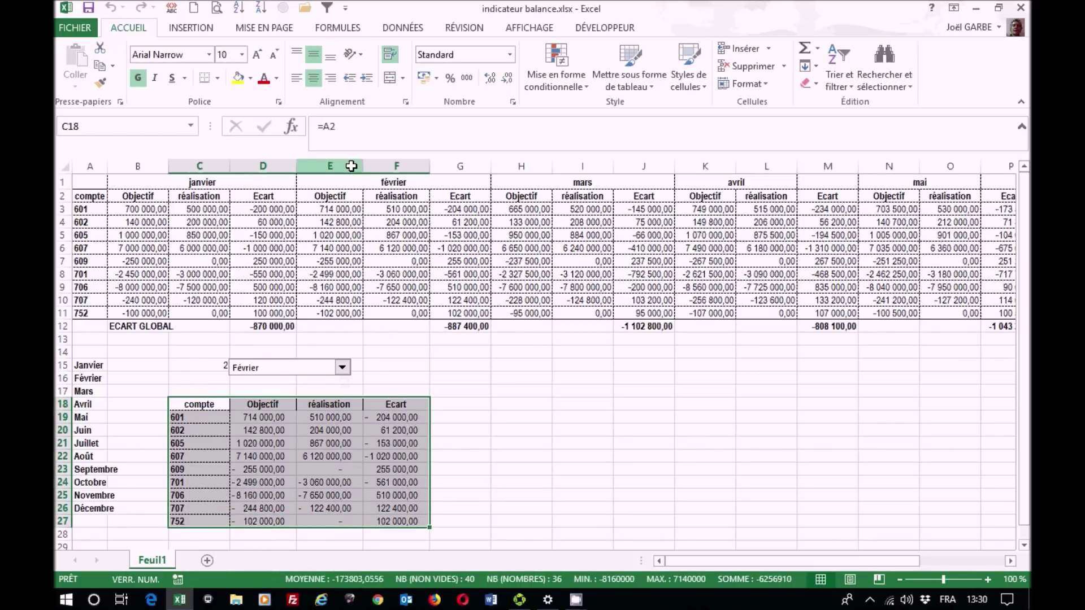
click(190, 27)
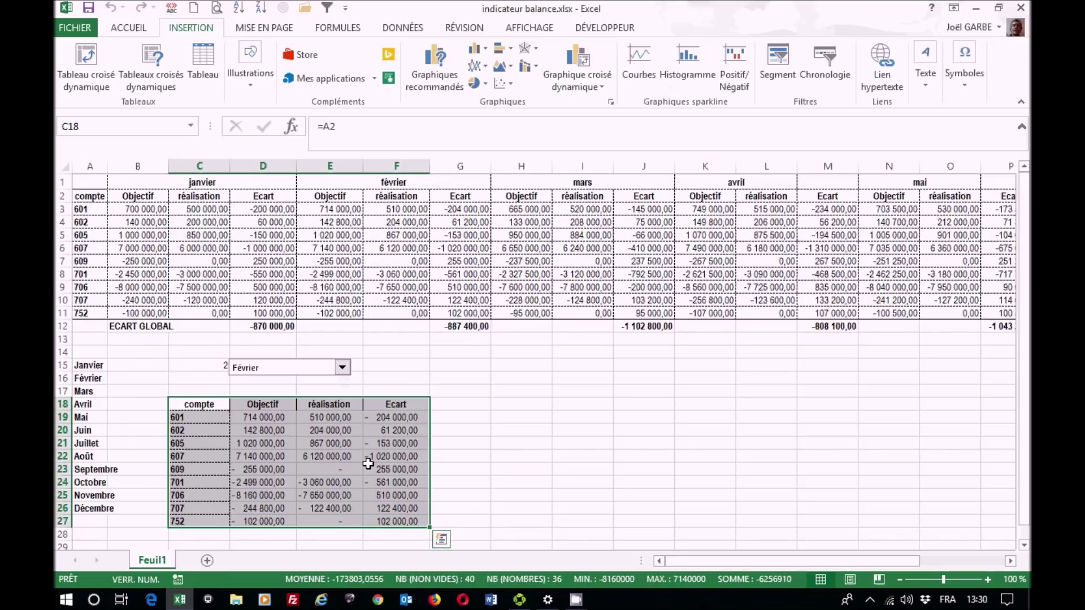
click(483, 45)
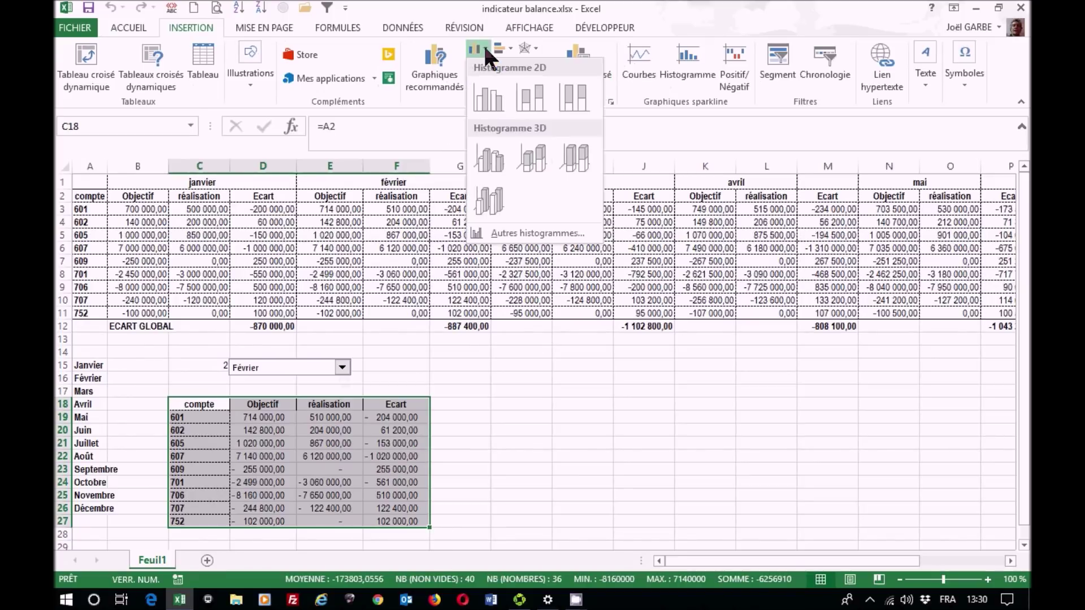
click(491, 98)
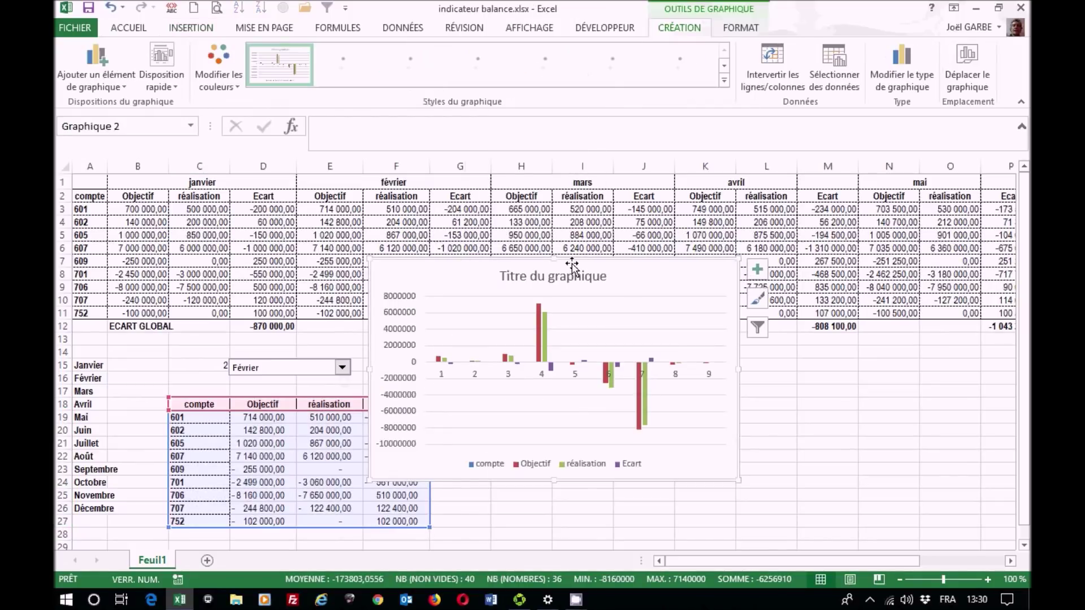
drag(630, 490, 703, 532)
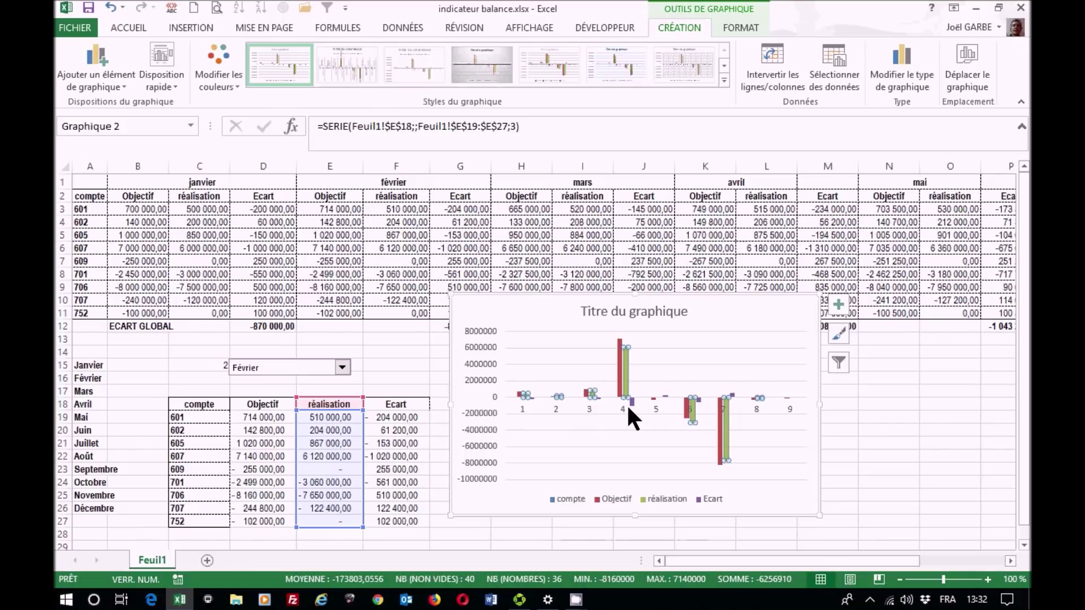
- Select the compte series in the column chart and delete it
mouse_move(627, 379)
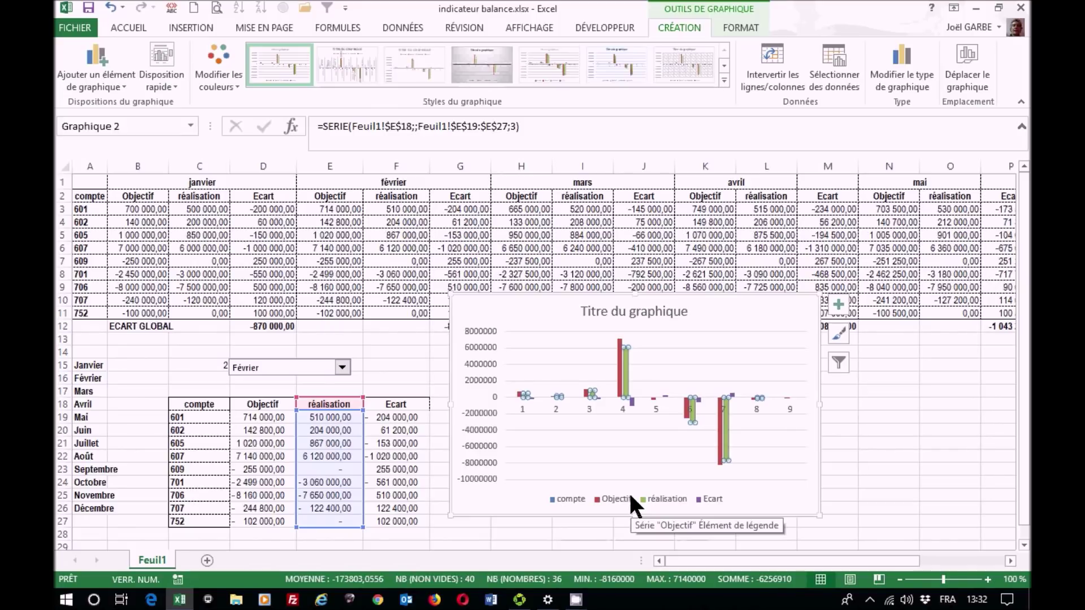
key(Down)
key(Up)
key(Down)
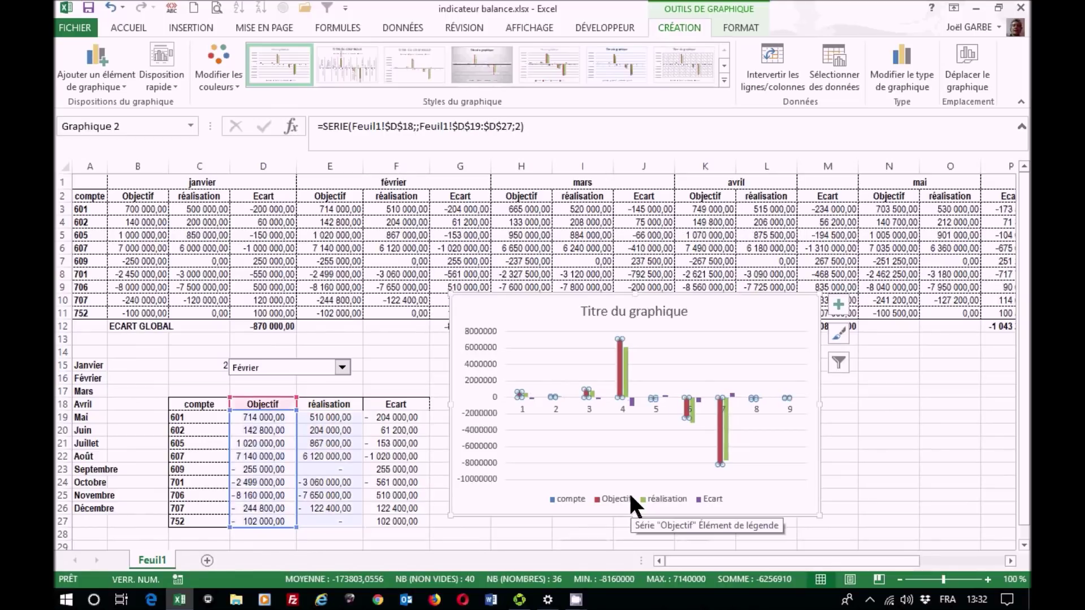
key(Down)
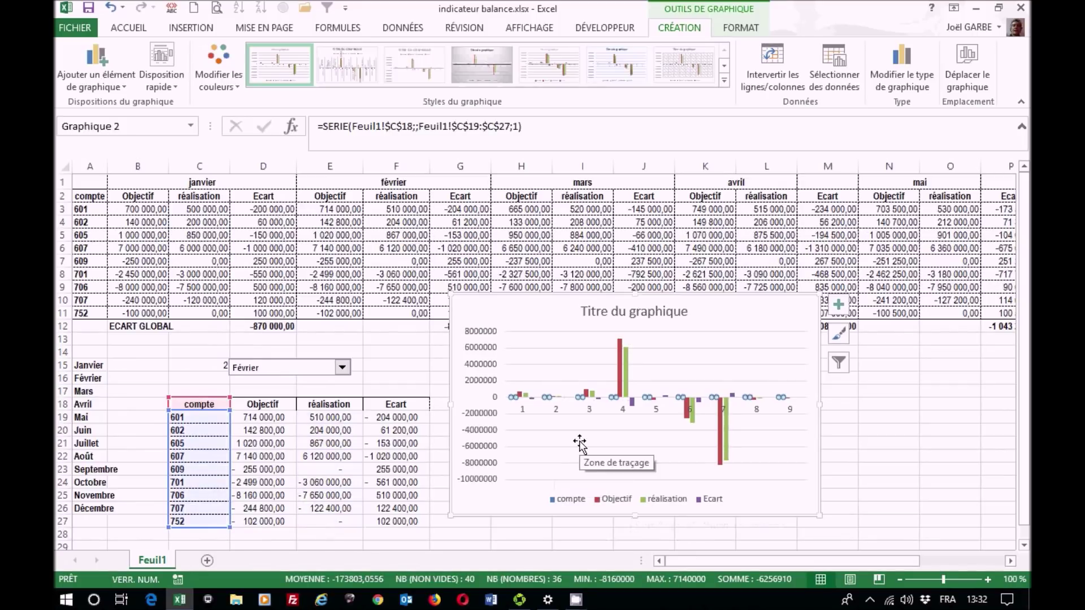
key(Delete)
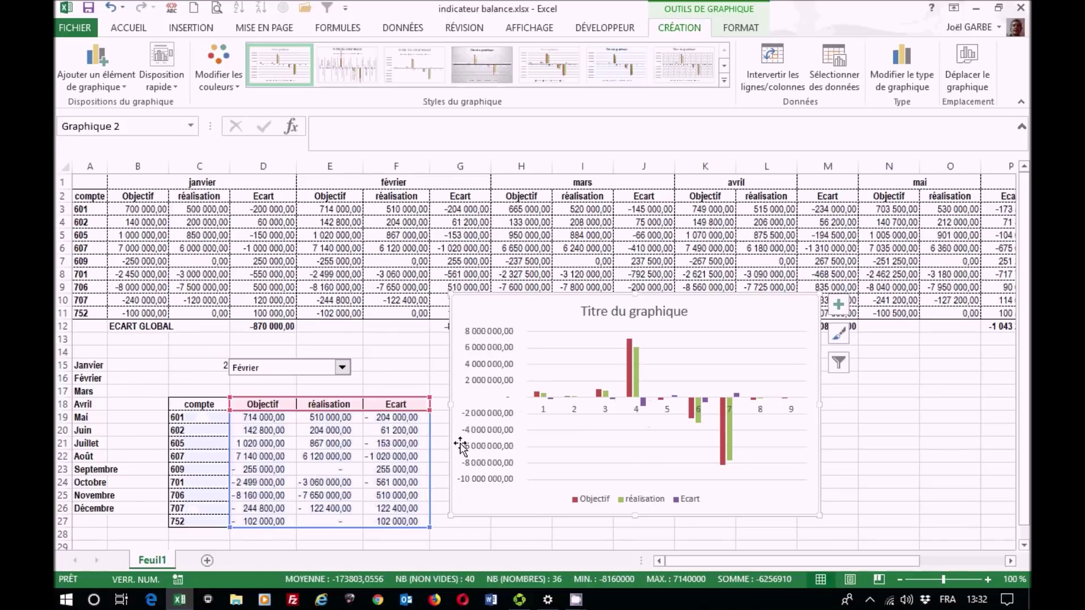
- Add the range C18:C27 as the category labels argument in the chart's réalisation series formula
click(637, 386)
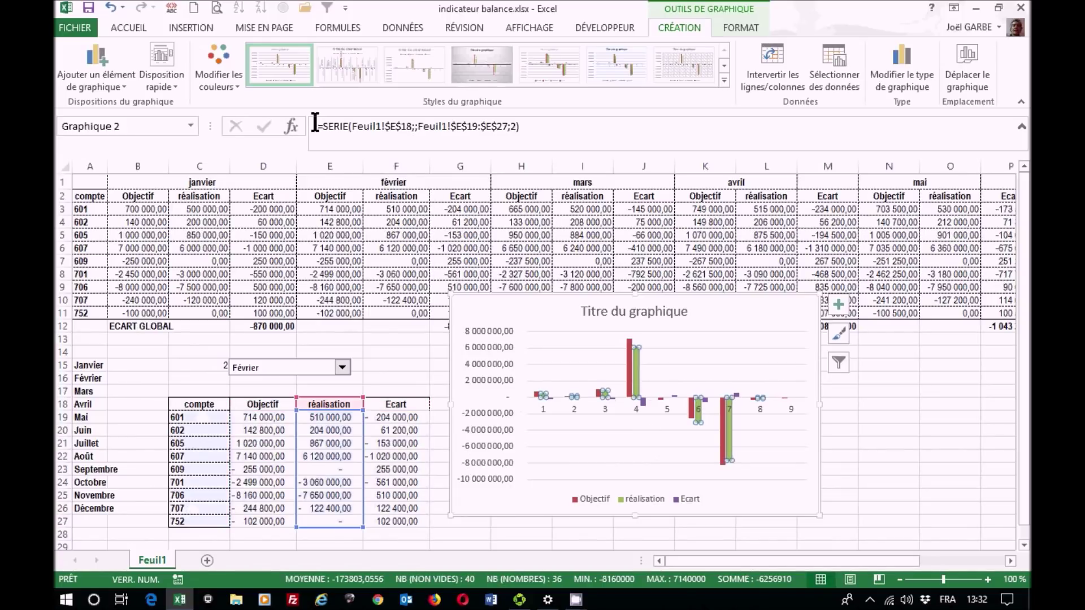
click(416, 127)
text(;)
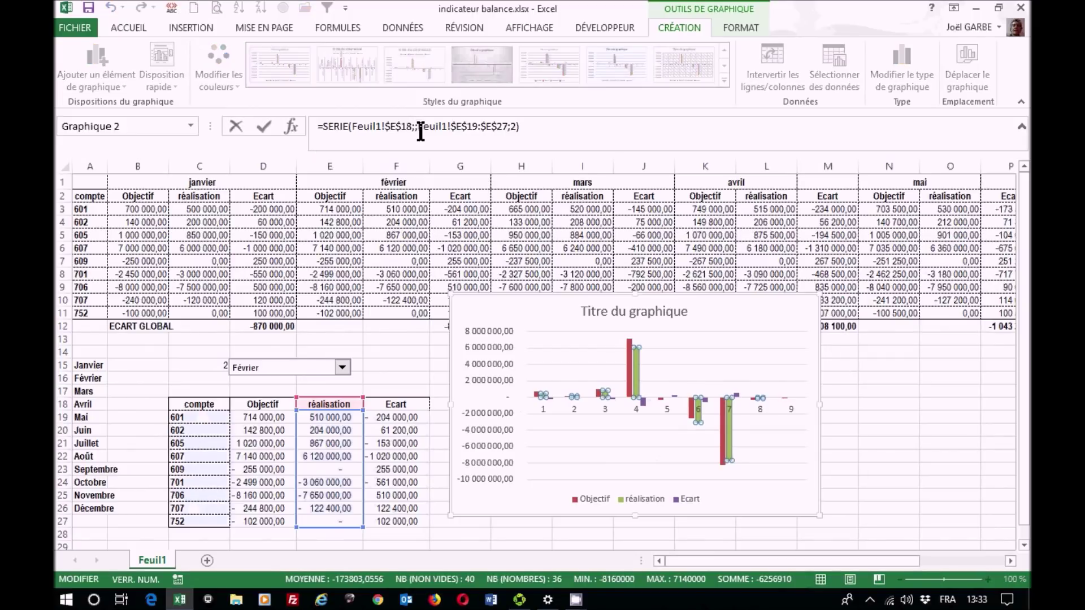
drag(211, 407, 192, 520)
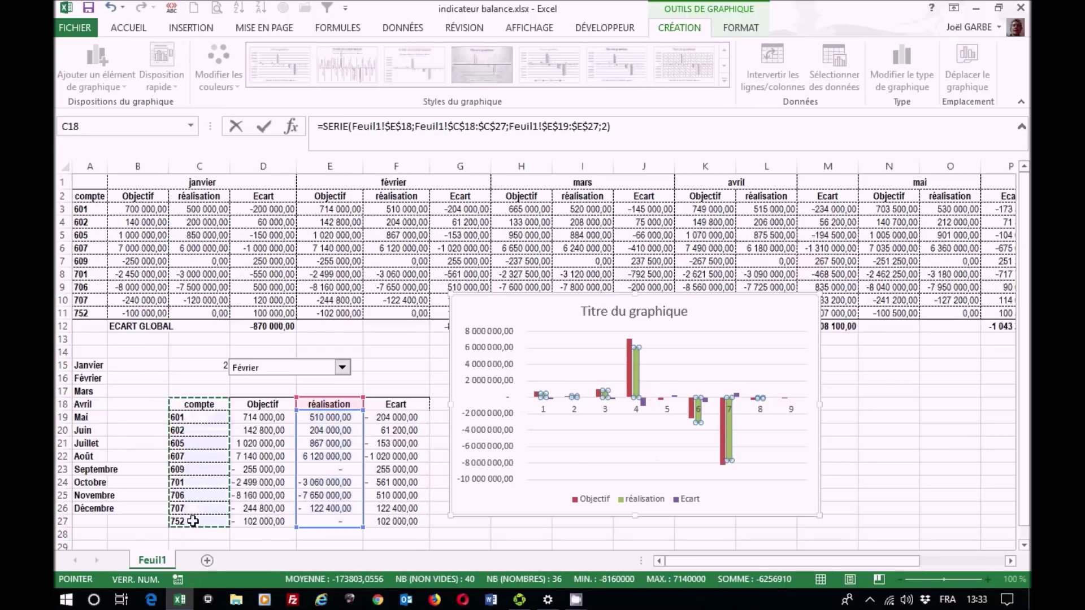
key(Return)
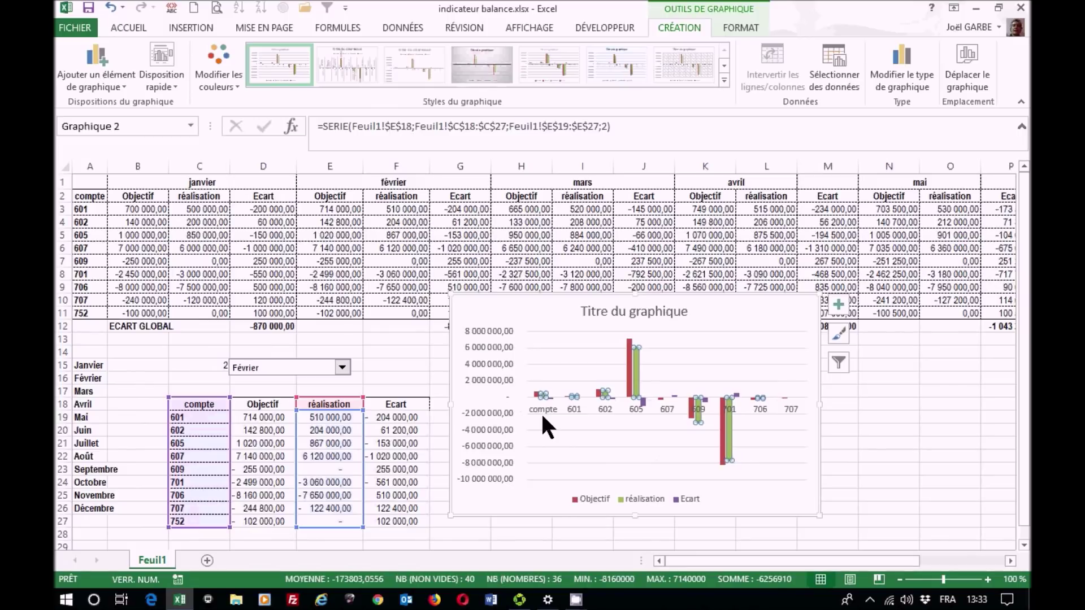
- Correct the category labels range in the réalisation series formula to $C$19:$C$27, leaving out the header
click(458, 126)
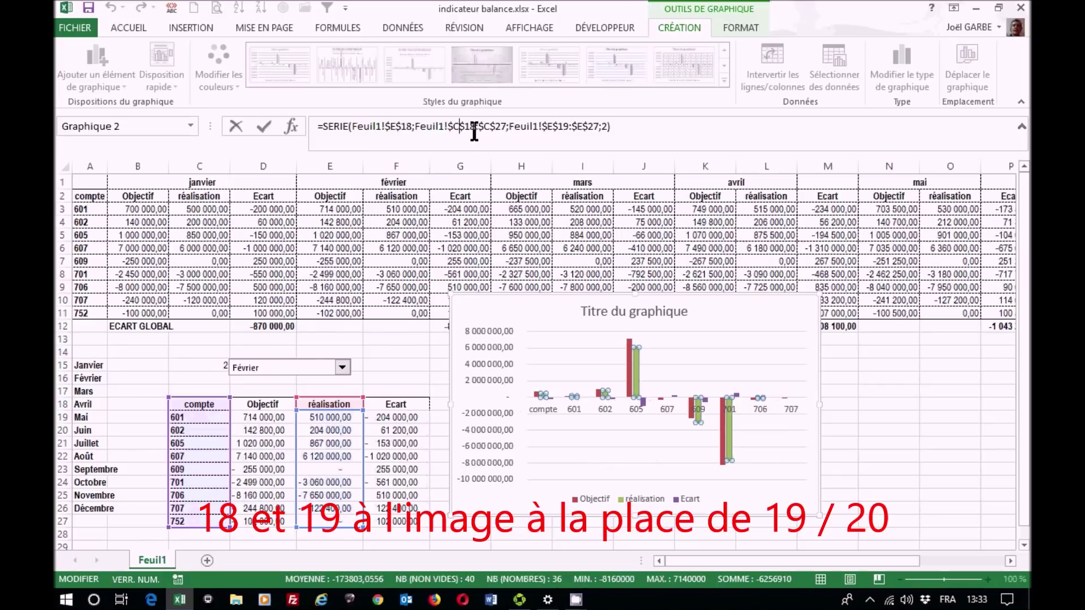
drag(473, 127, 467, 126)
text(9)
key(Return)
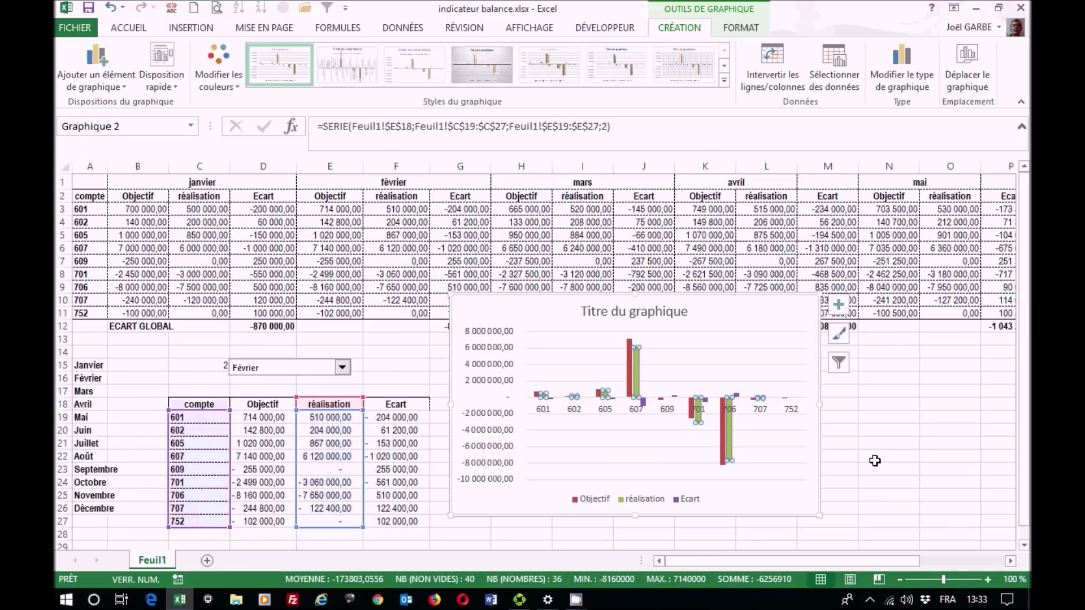
- Narrow the month combo box to about the width of column D, leaving cell E15 uncovered
right_click(258, 369)
click(339, 361)
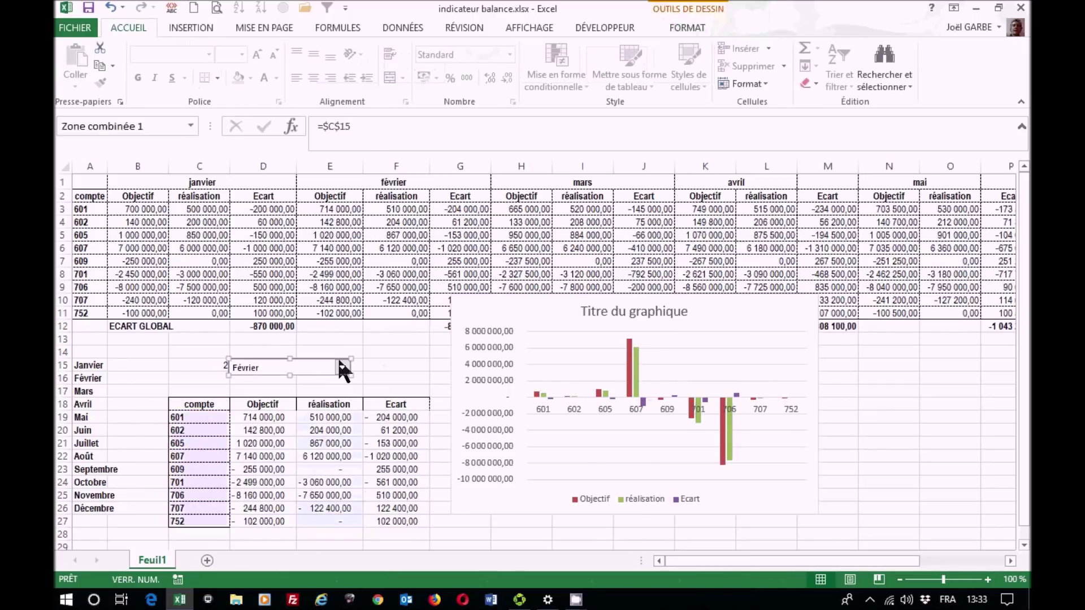
drag(352, 377, 295, 373)
- Insert the INDEX function from the Recherche & référence category in E15, using the matrice;no_lig;no_col argument list
click(327, 365)
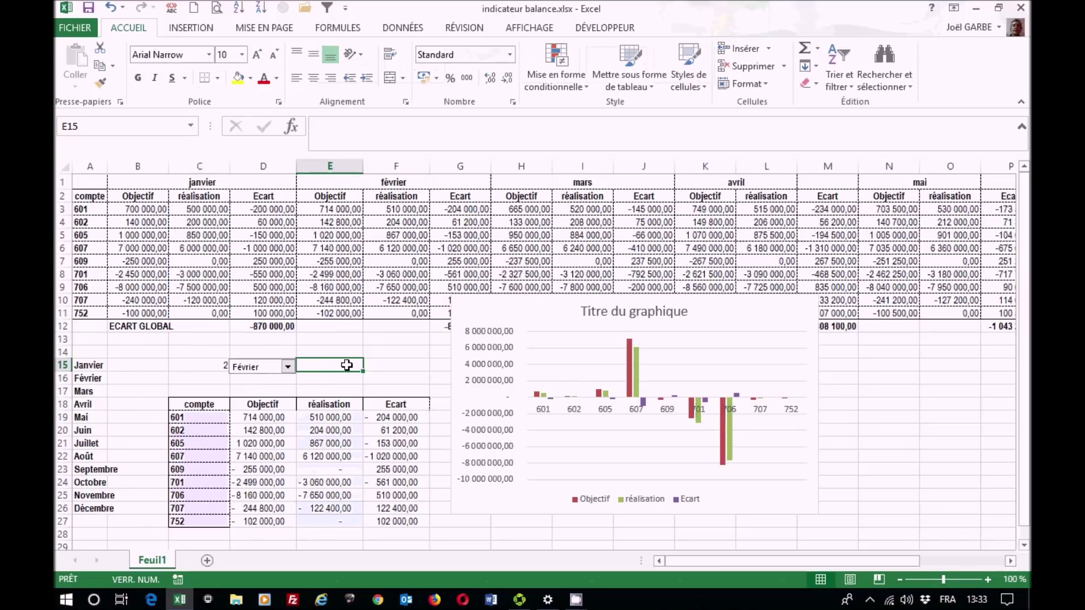
click(292, 126)
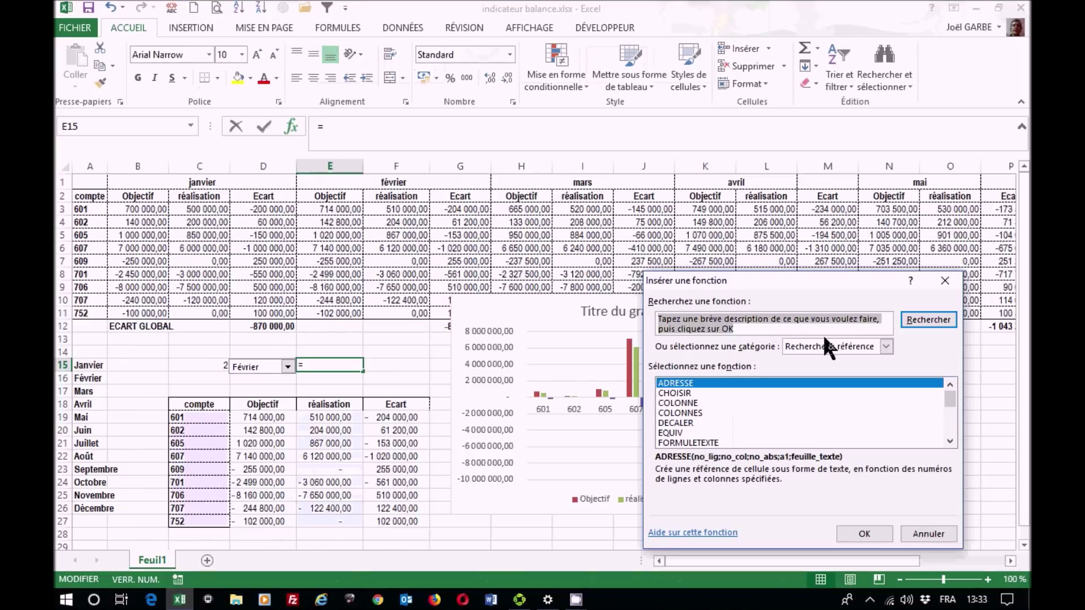
click(949, 424)
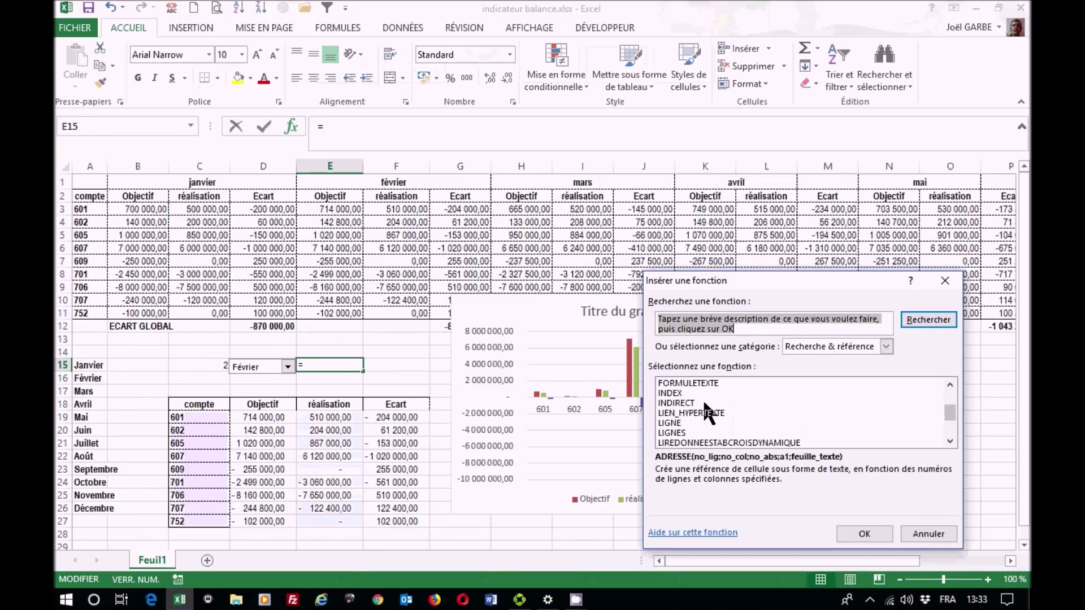
click(675, 393)
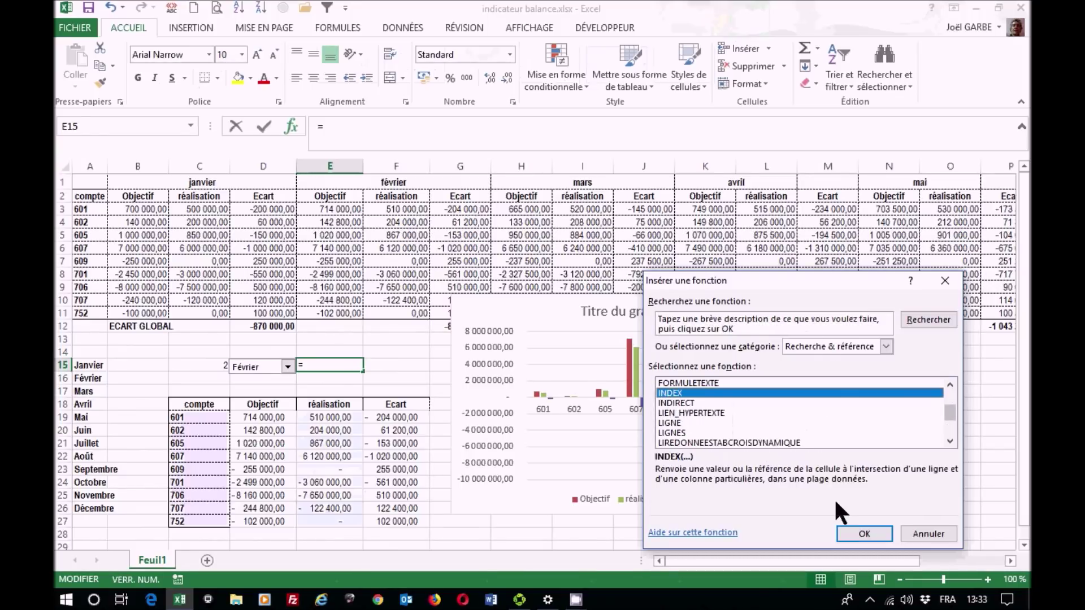
click(865, 533)
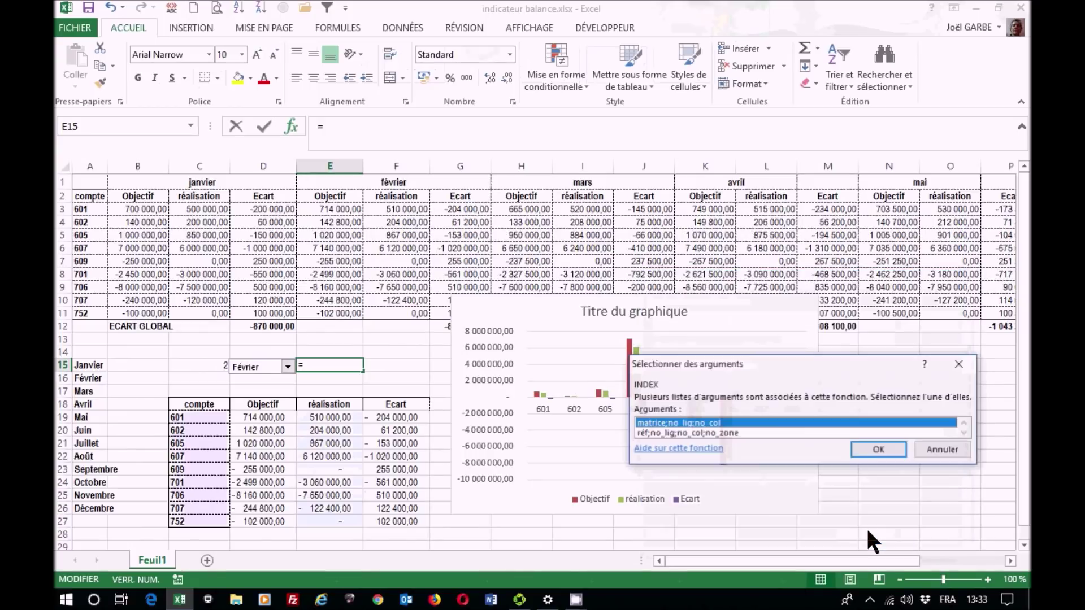
click(883, 449)
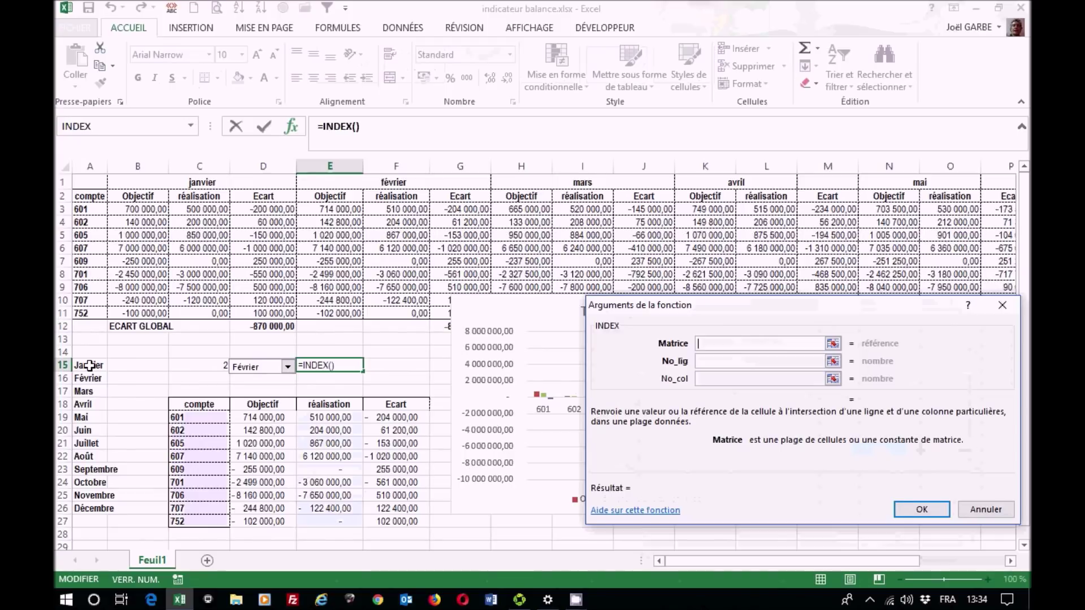
- Set INDEX's Matrice to A15:A26, No_lig to C15 and No_col to 1, and validate the formula
drag(90, 366, 82, 509)
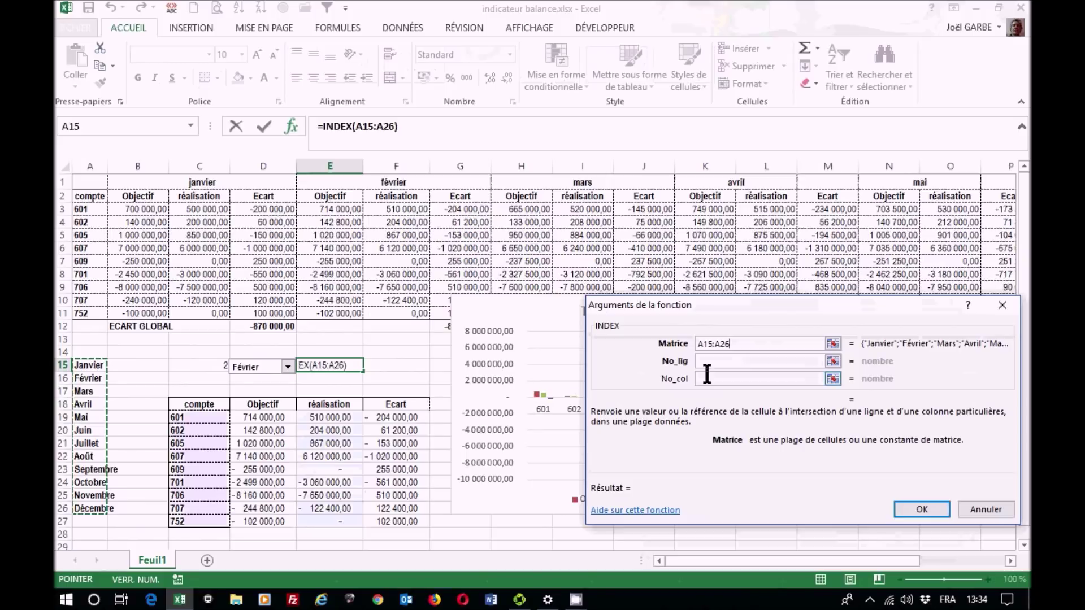
click(707, 364)
click(198, 363)
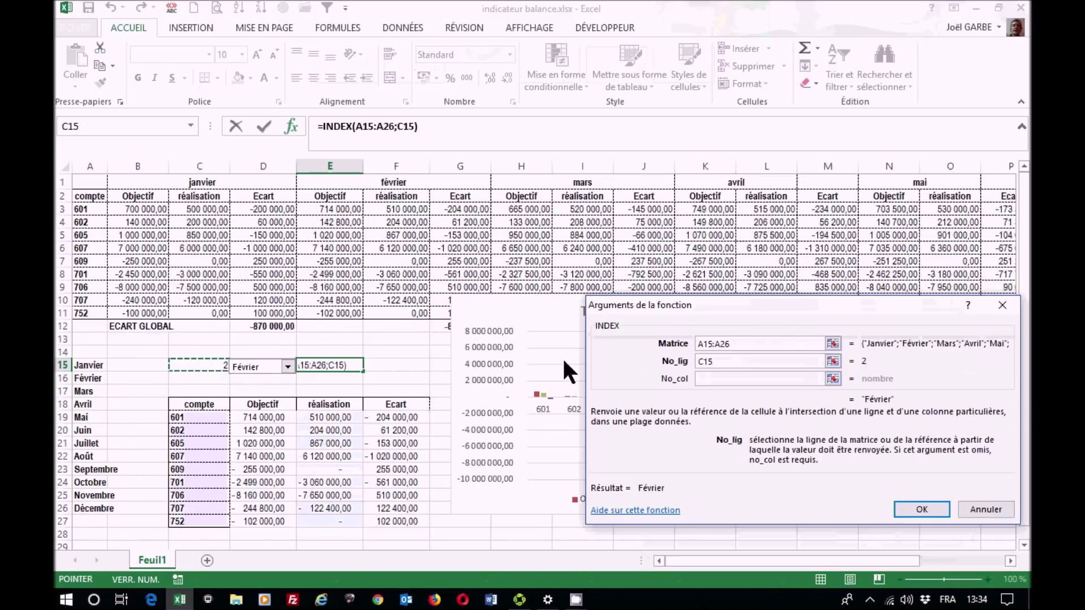
click(709, 378)
text(1)
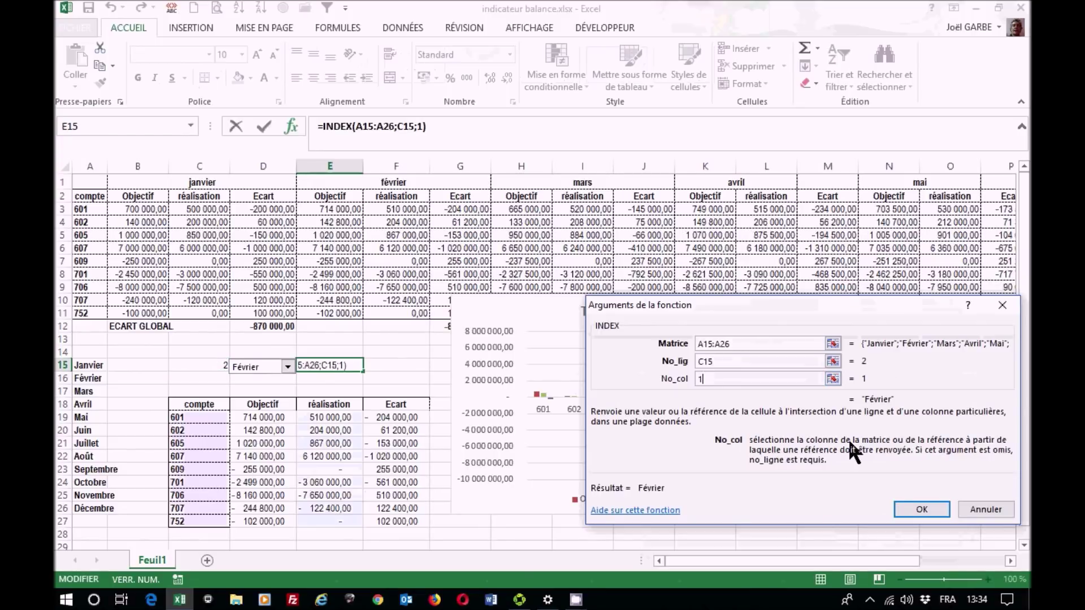
click(916, 509)
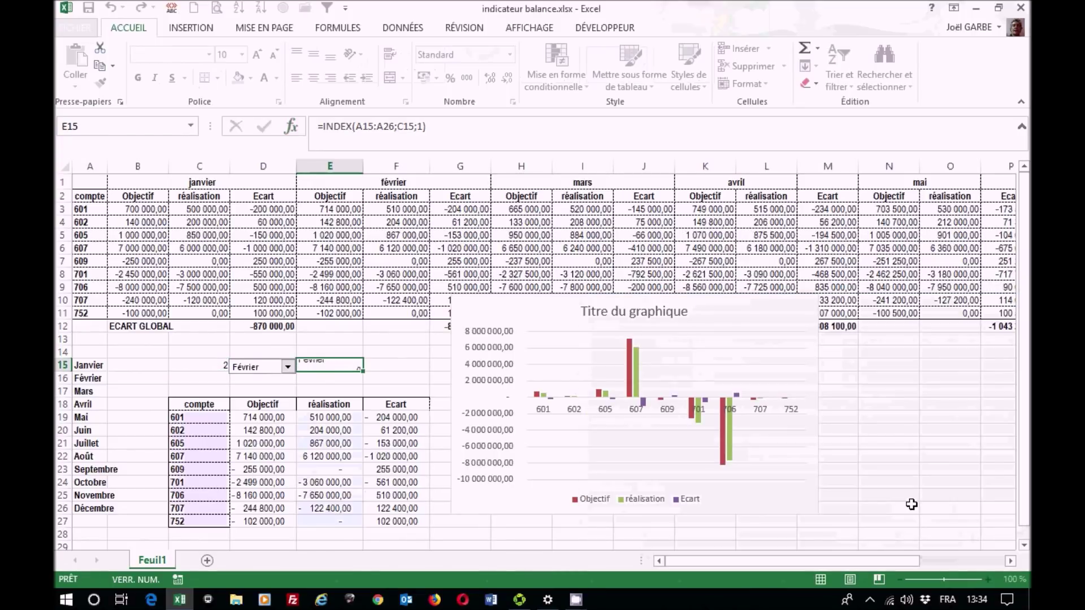
- Test the month name in E15 by choosing Mai, Juillet and Juin in the month combo box
click(288, 368)
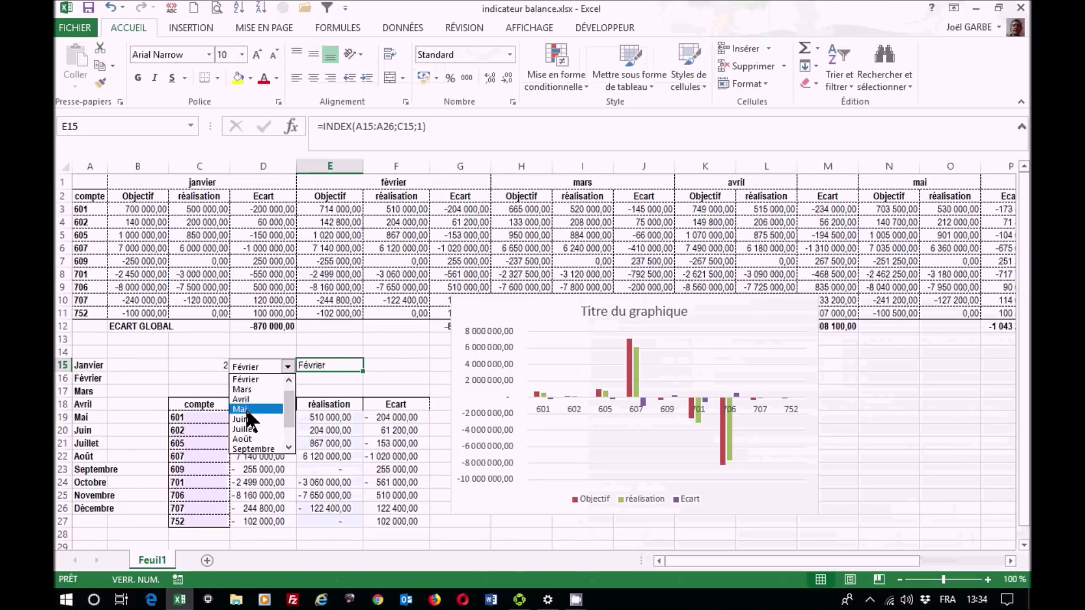
click(245, 408)
click(287, 367)
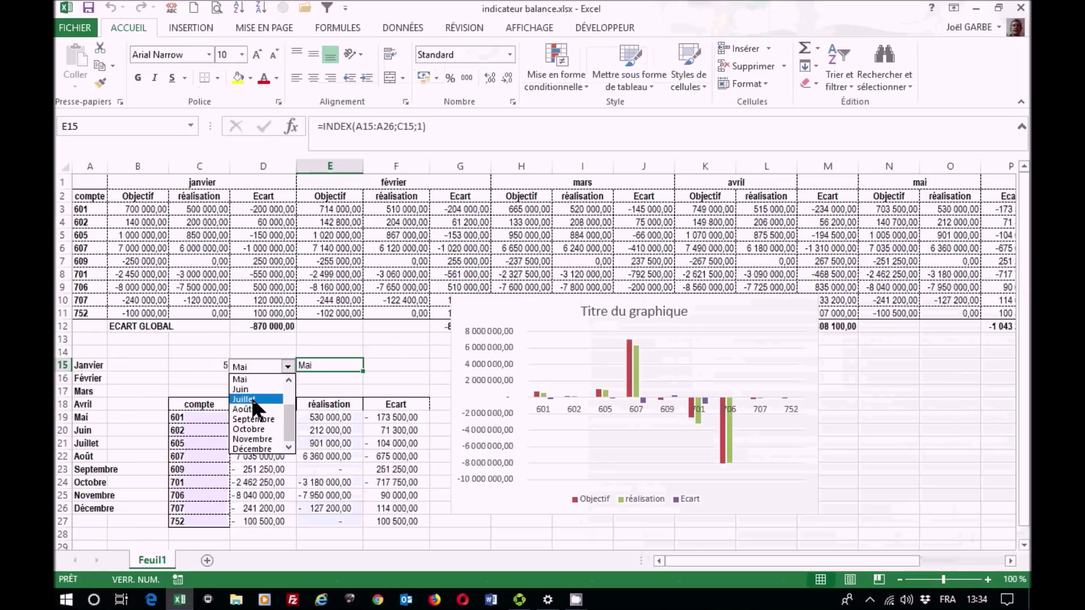
click(252, 398)
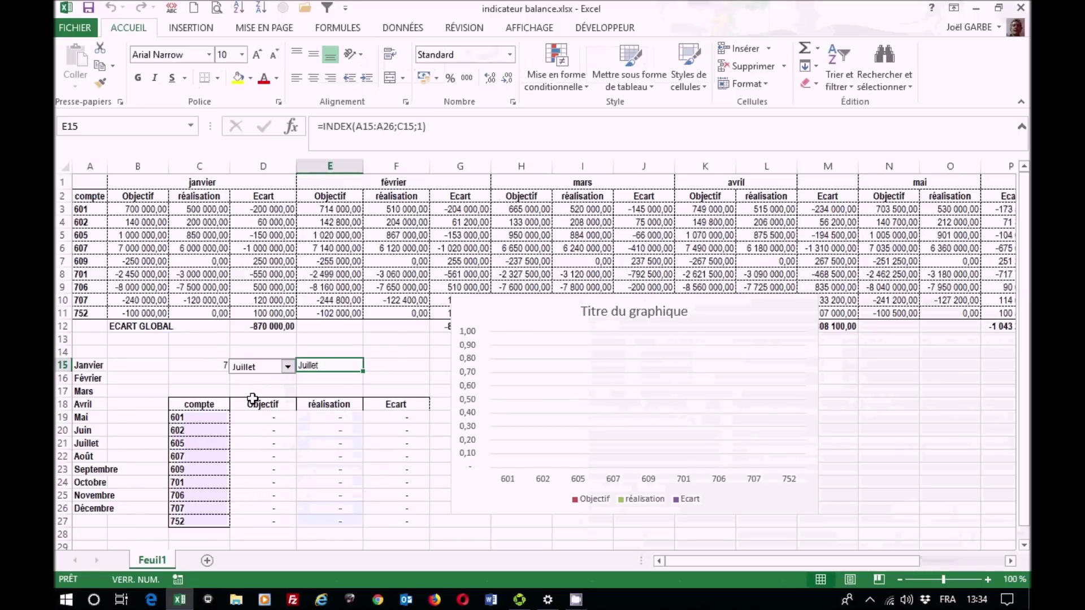
click(288, 367)
click(258, 390)
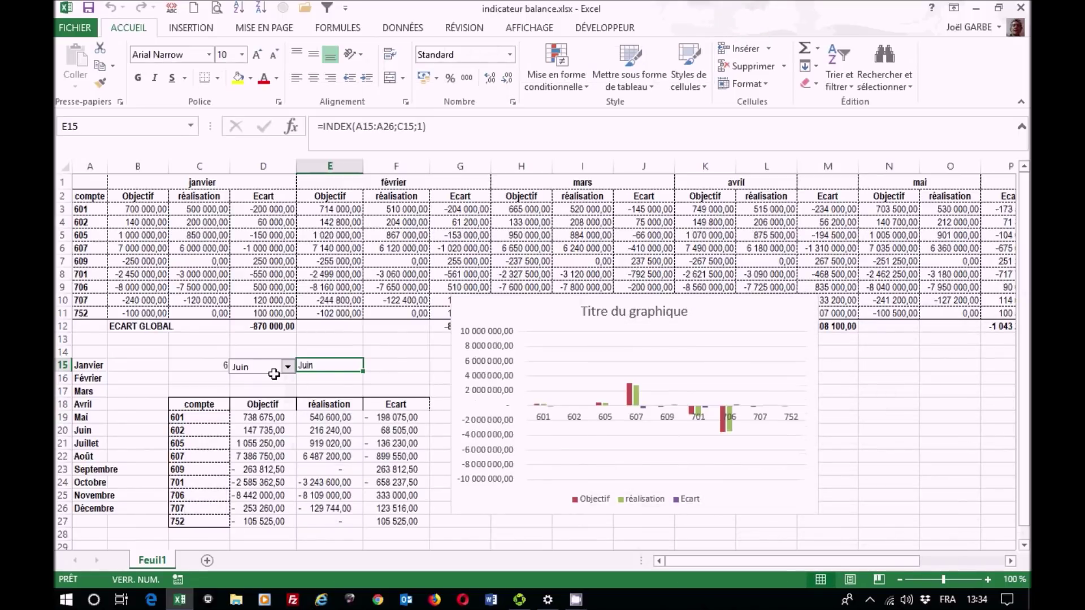
- Link the chart title to cell E15 with the formula =Feuil1!$E$15
click(634, 311)
click(480, 133)
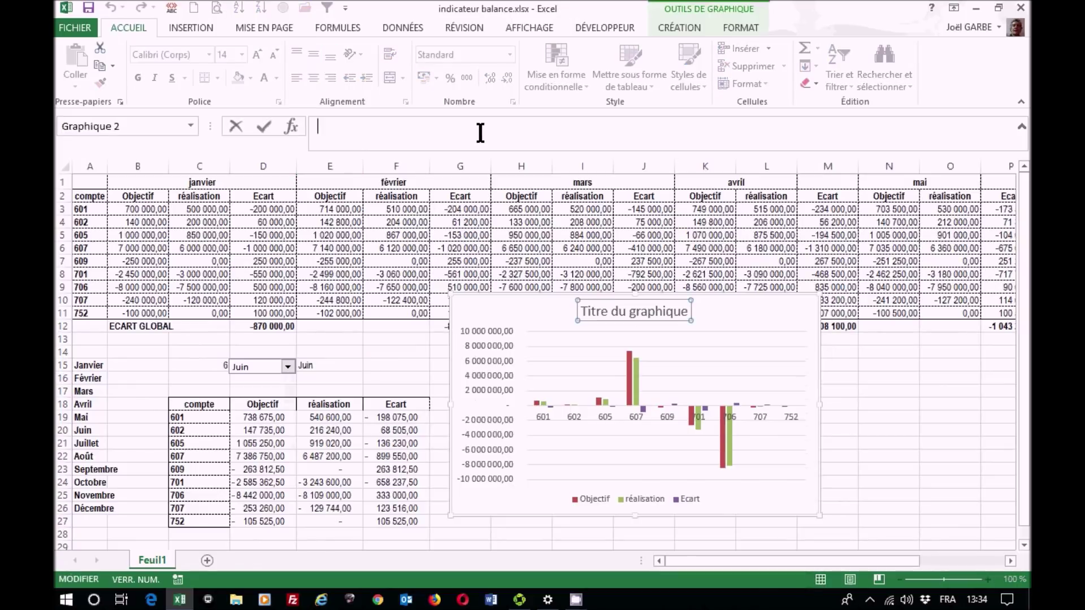
text(=)
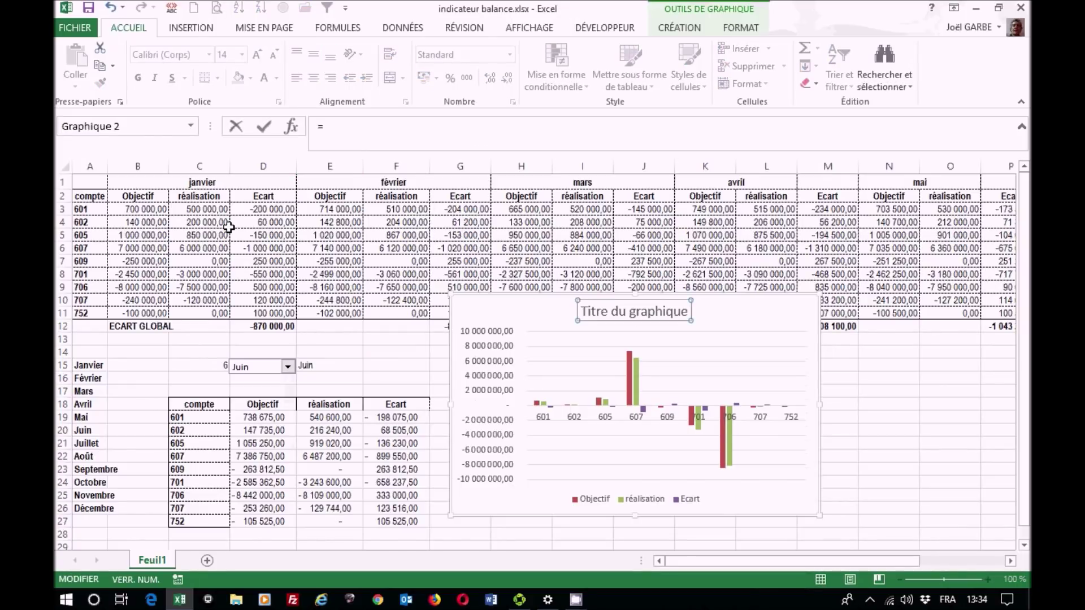
click(326, 366)
key(Return)
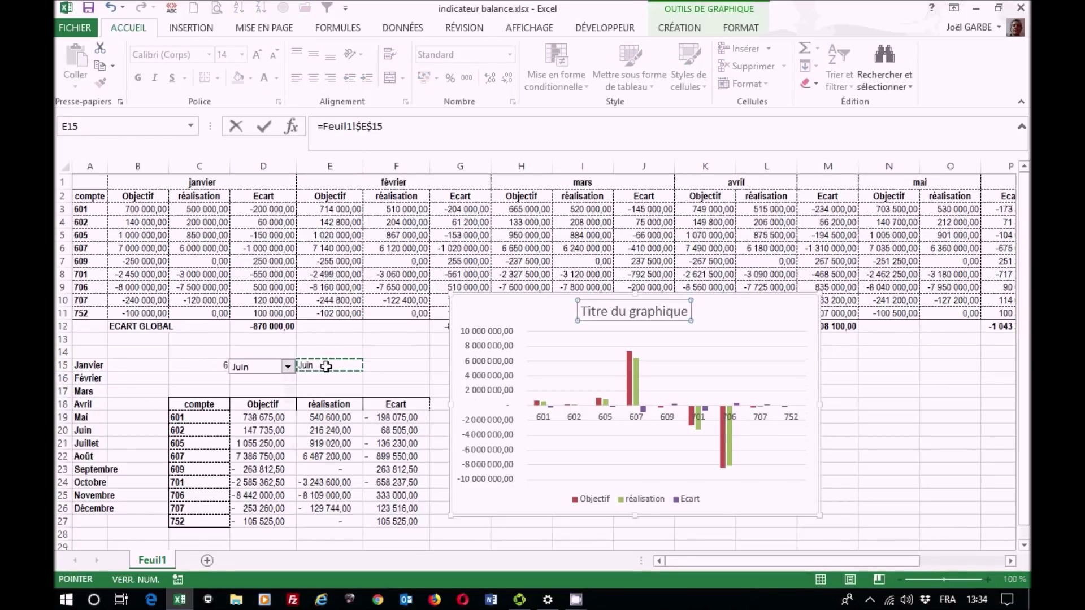
- Test the linked chart title by choosing Mars and Février in the month combo box
click(288, 366)
scroll(287, 389, up, 1)
click(265, 389)
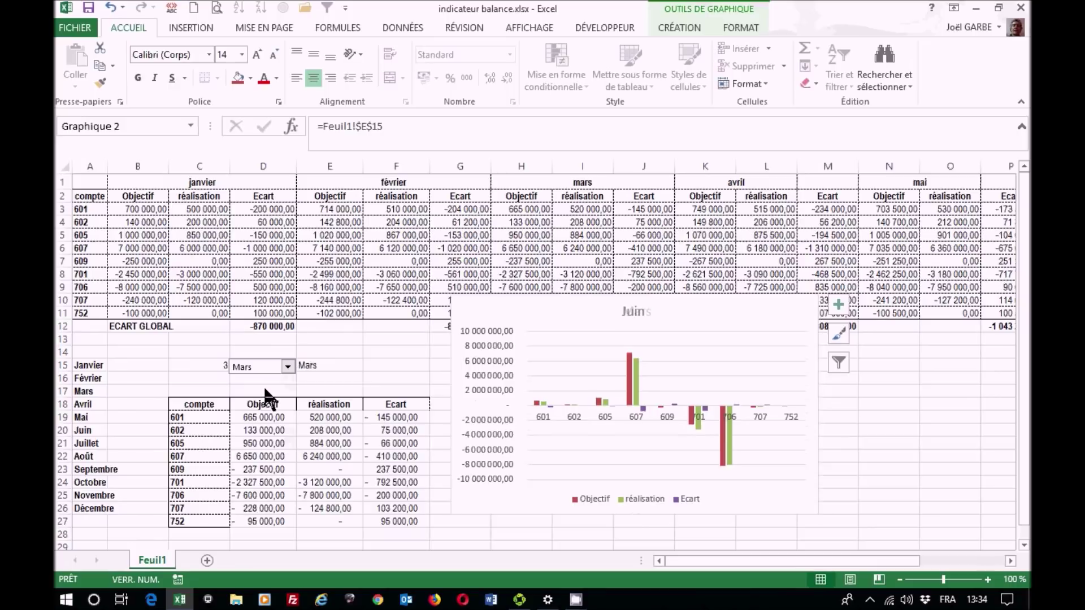
click(288, 373)
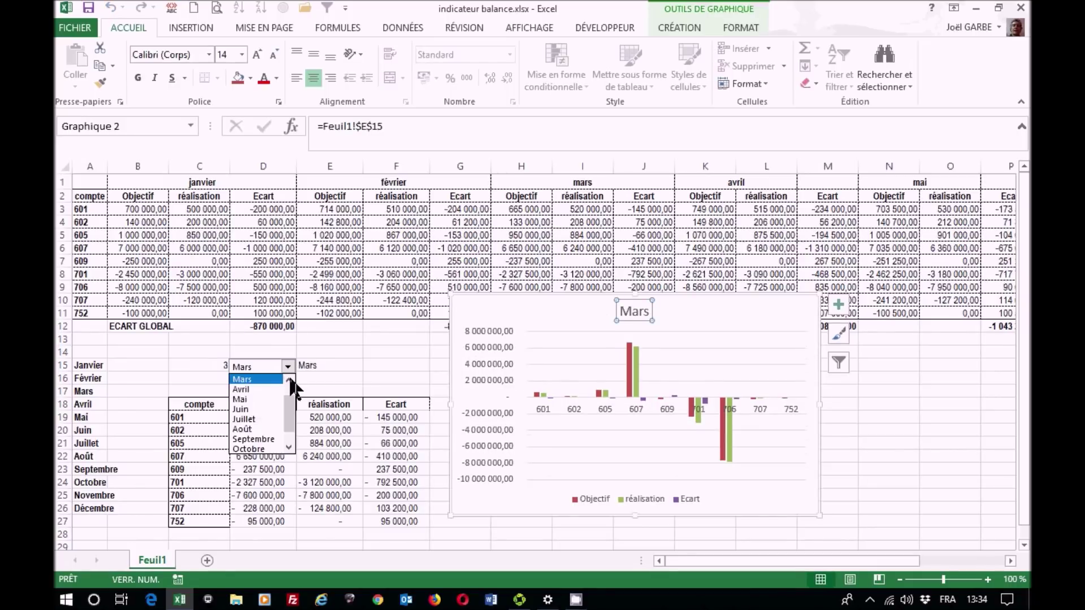
click(259, 389)
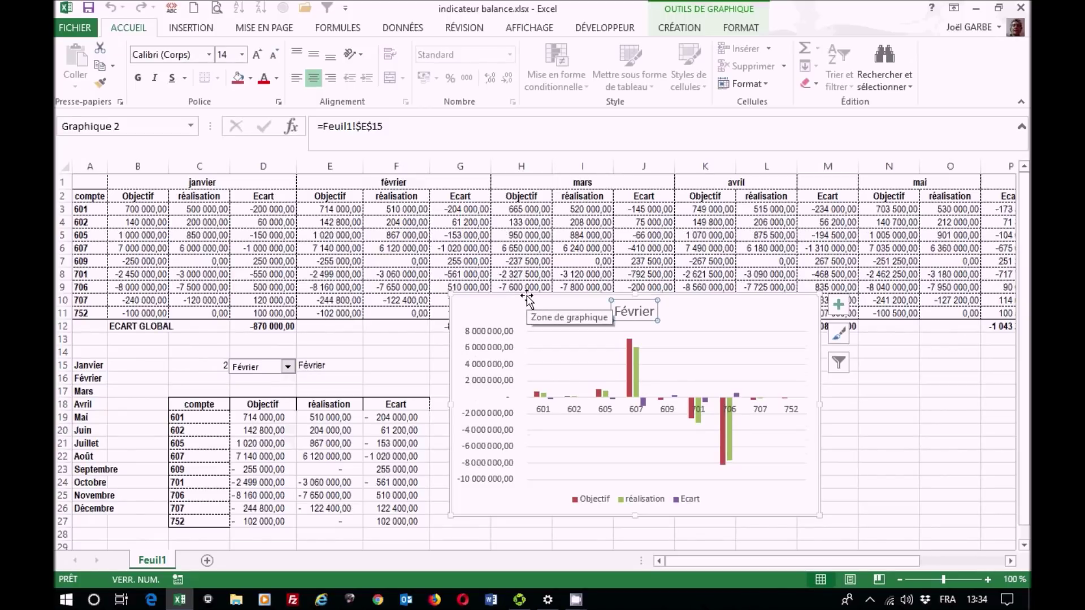
- Move the chart so it starts in column E, and place a copy of it over about columns J to O
drag(526, 295, 388, 322)
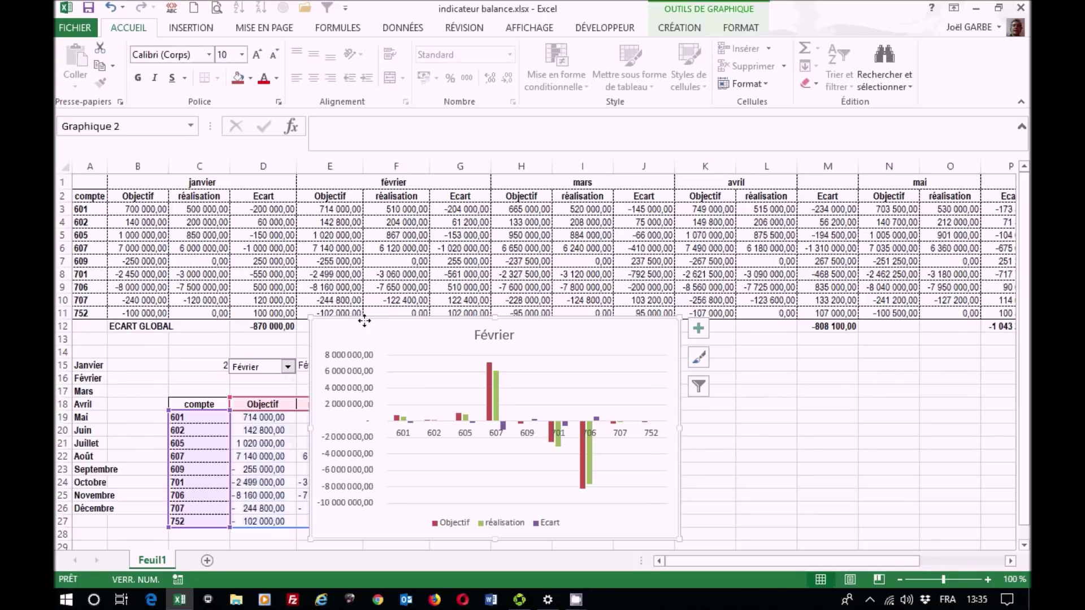
drag(364, 321, 373, 317)
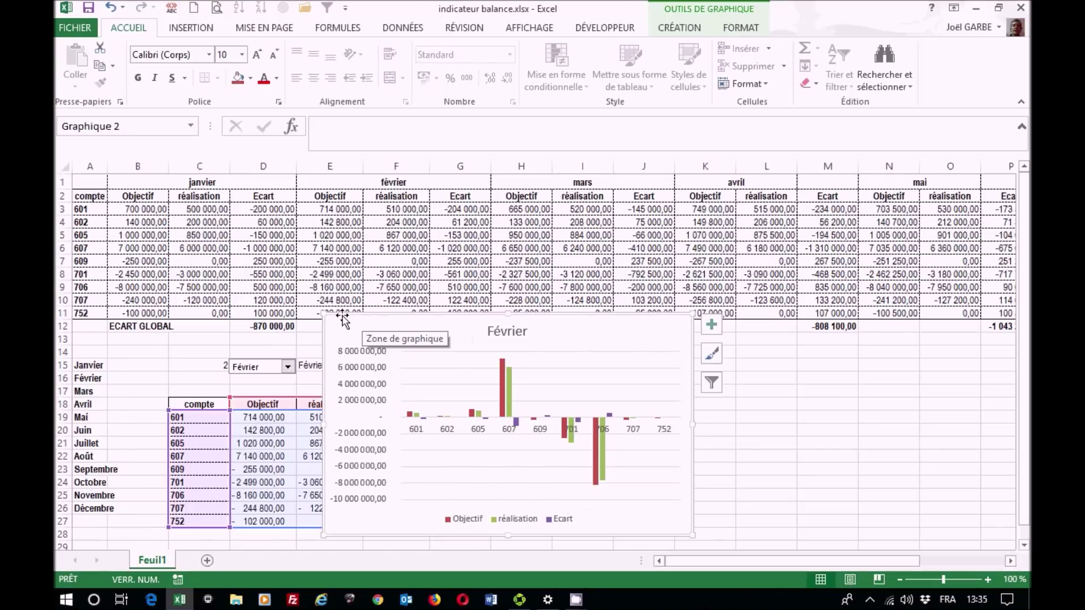
drag(343, 319, 650, 305)
key(ctrl+z)
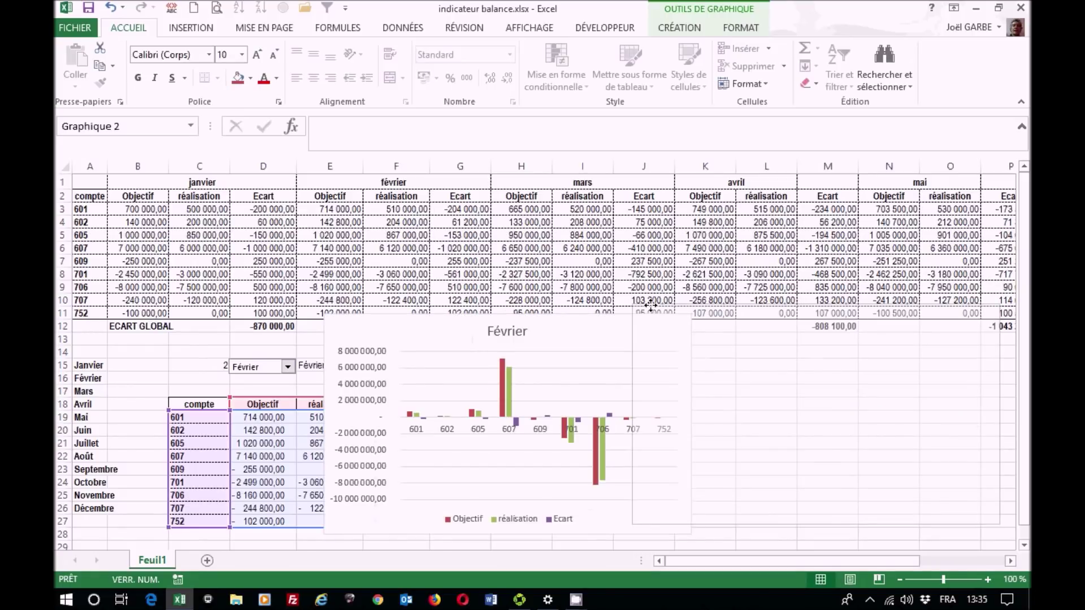
key(ctrl+y)
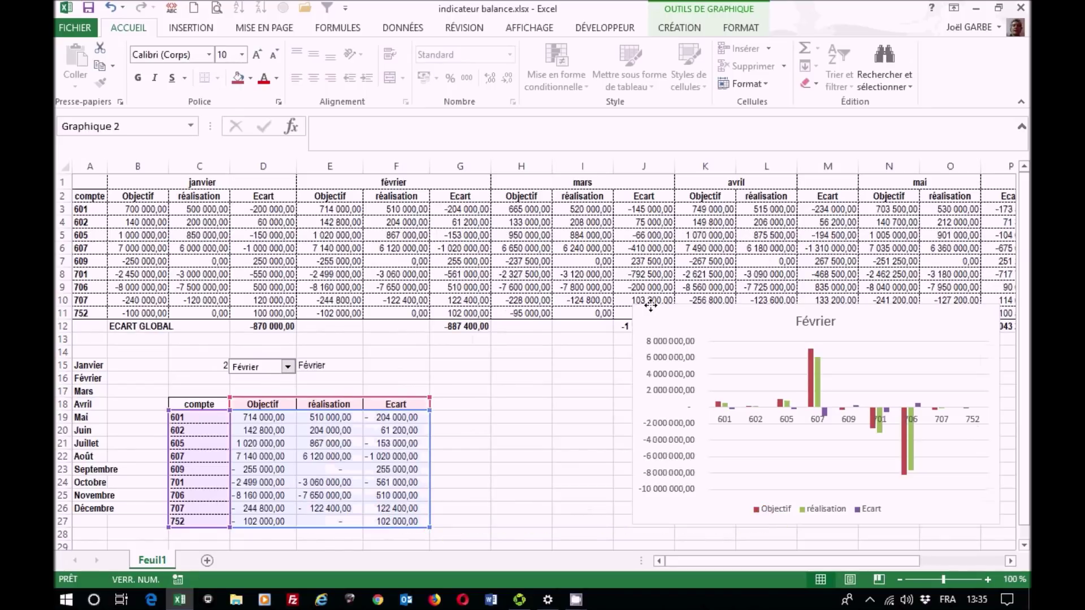
drag(650, 305, 342, 315)
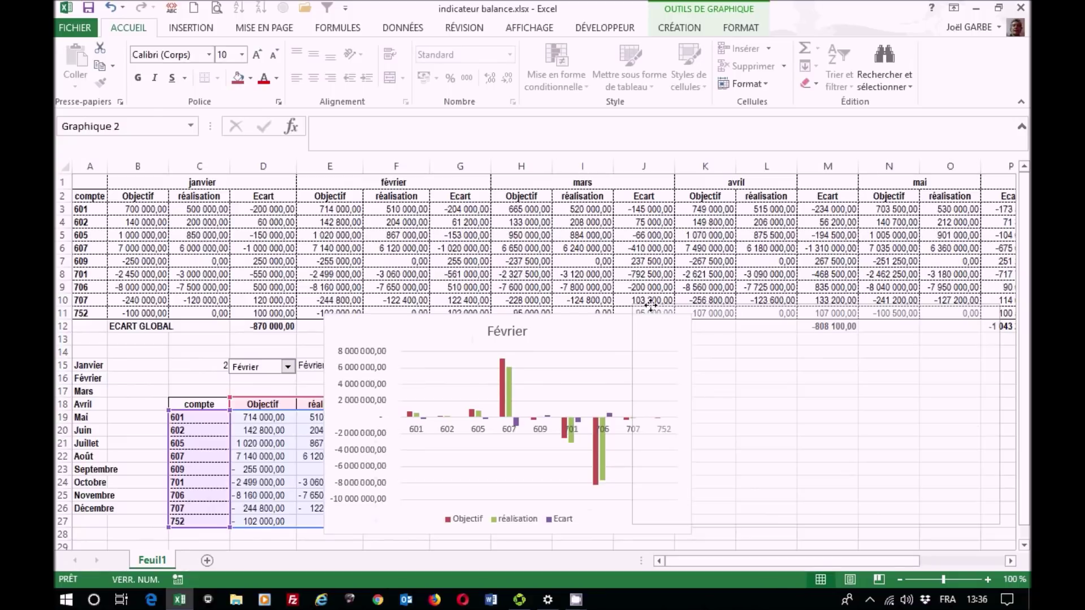
mouse_move(651, 305)
mouse_down()
mouse_move(656, 322)
mouse_move(654, 310)
mouse_up()
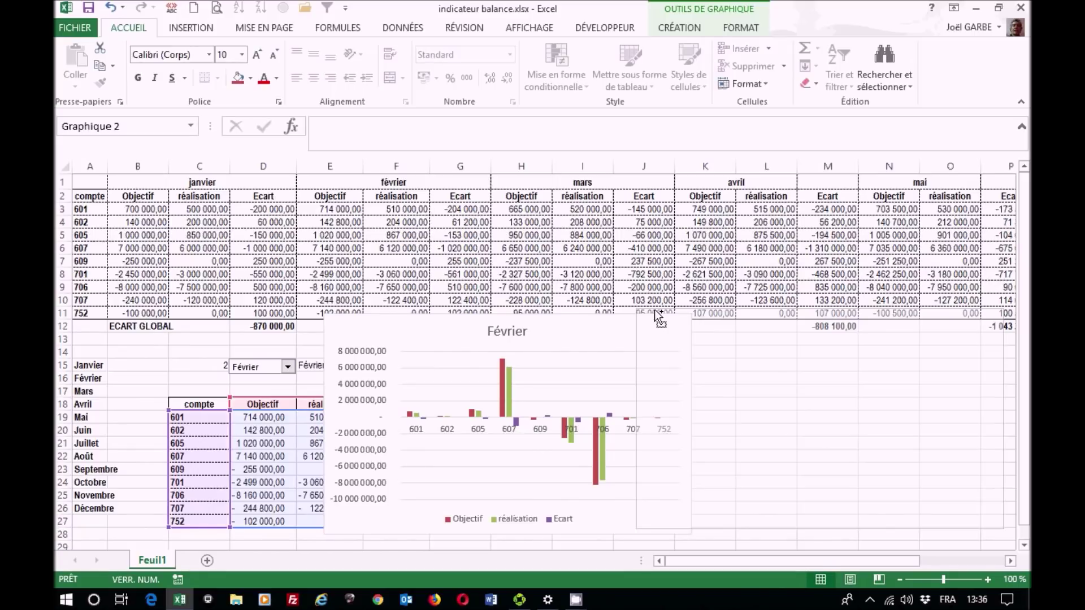
drag(655, 315, 655, 315)
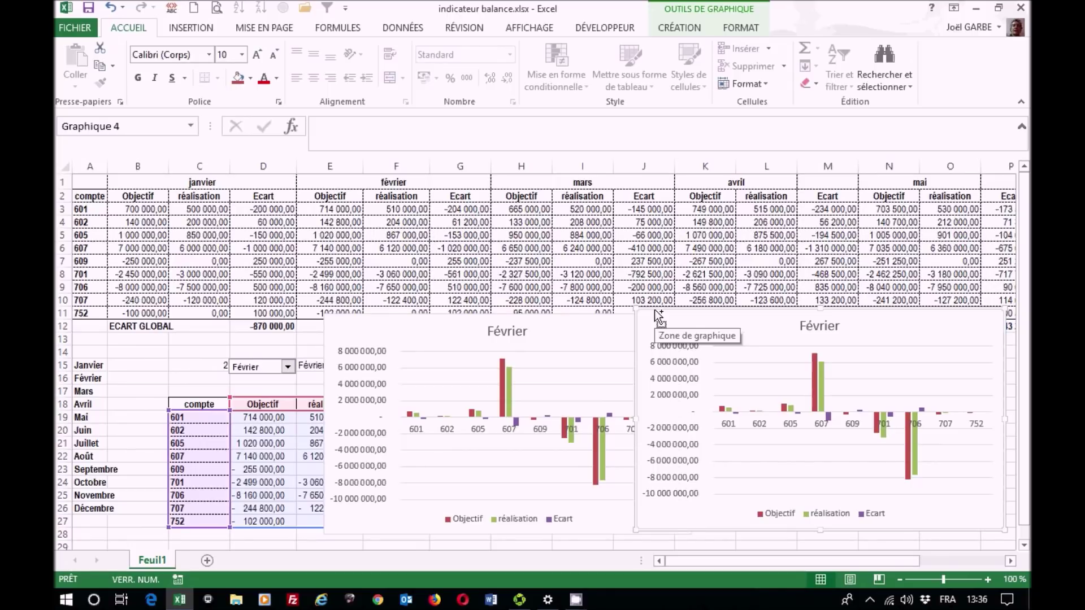
- Insert the DECALER function from the Recherche & référence category in cell G29, below the charts
click(819, 326)
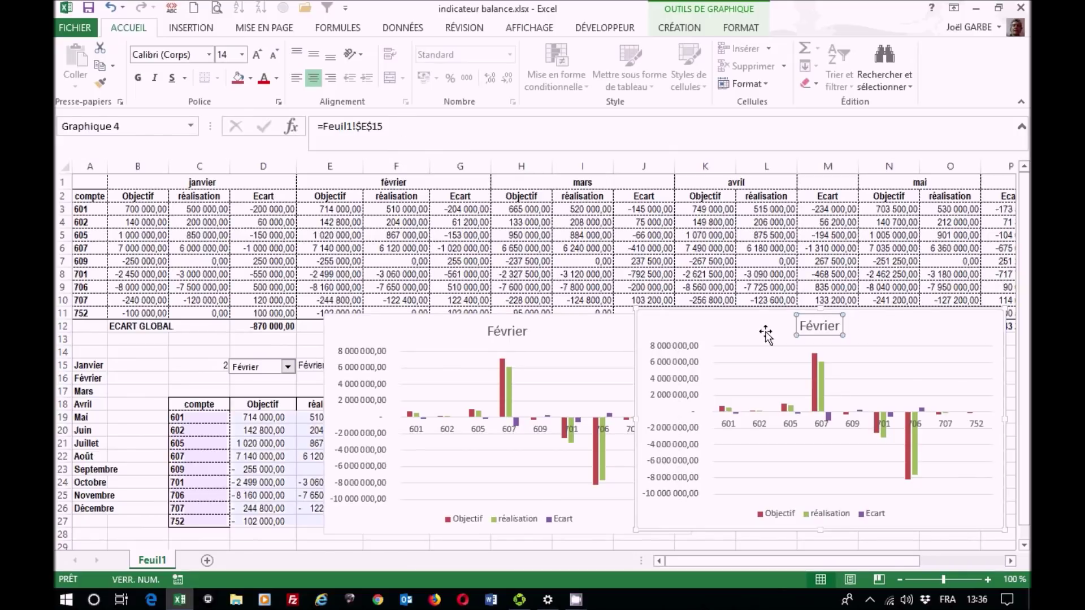
mouse_move(817, 407)
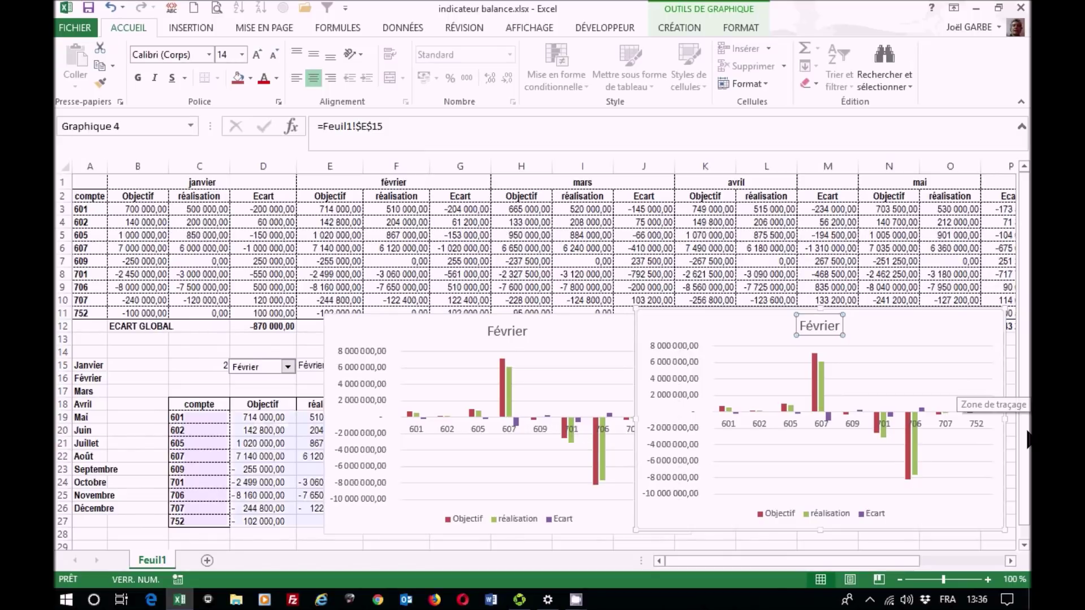
click(1024, 546)
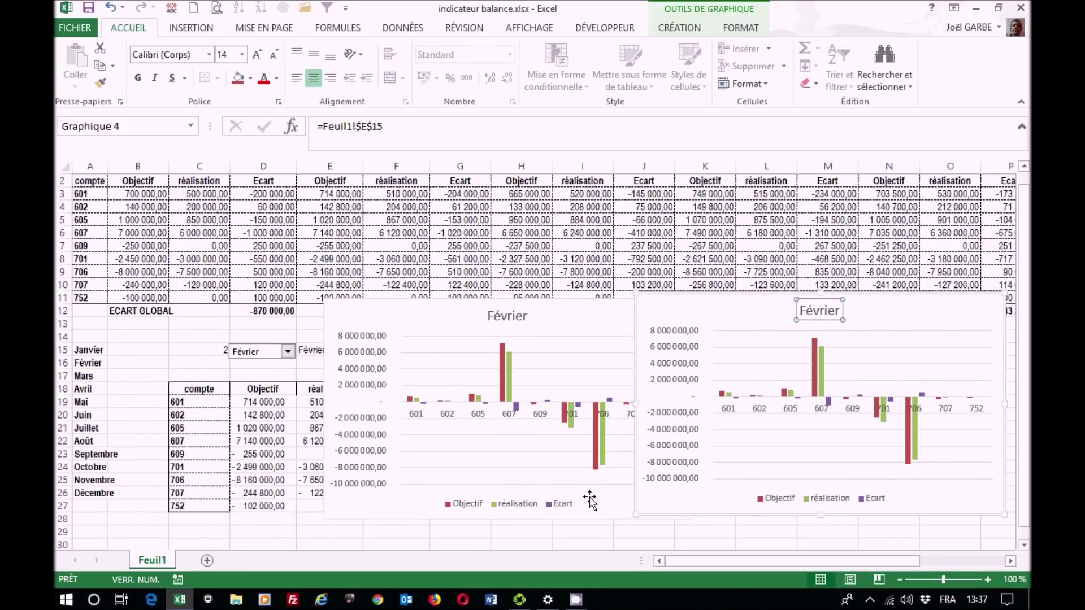
click(451, 533)
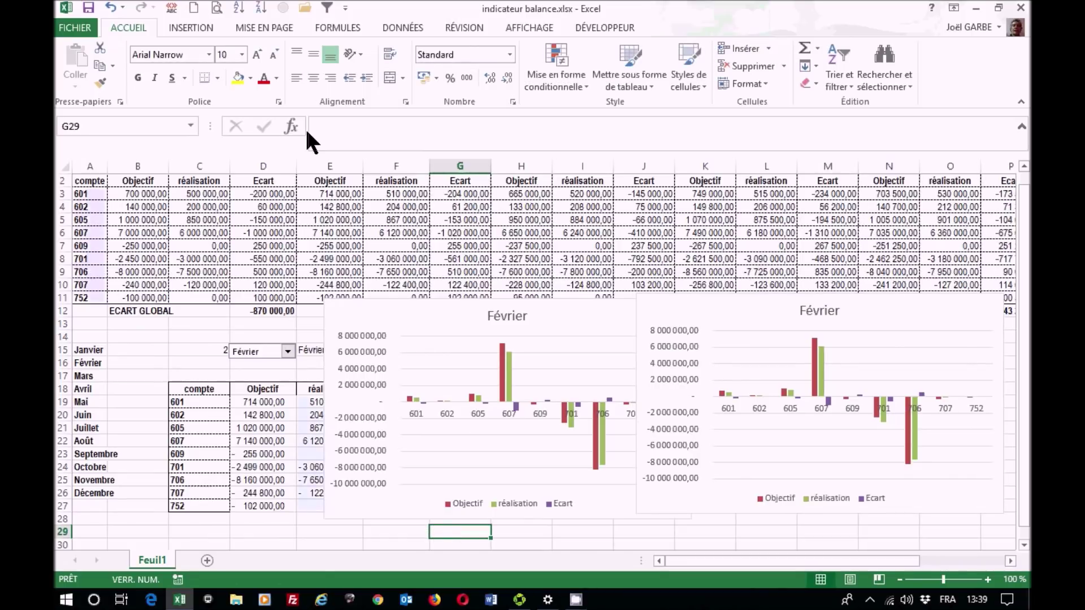
click(299, 126)
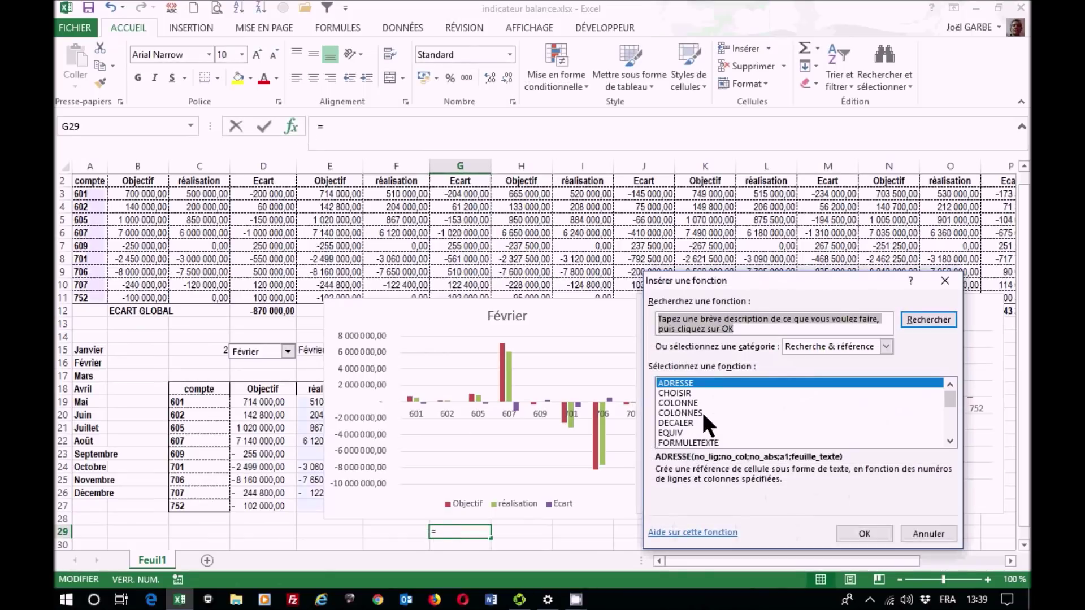
click(684, 424)
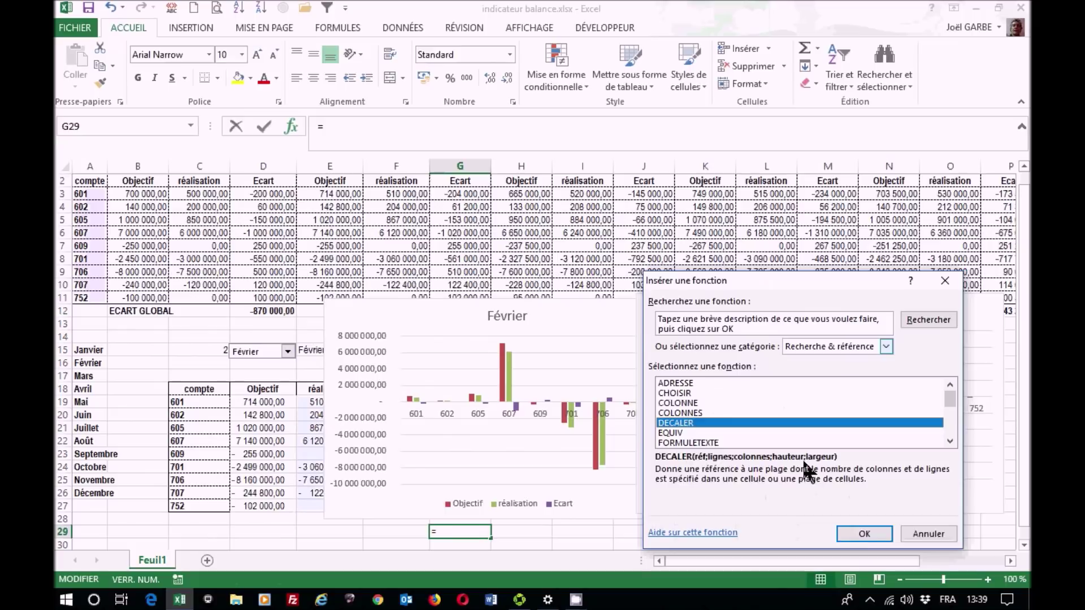
key(Return)
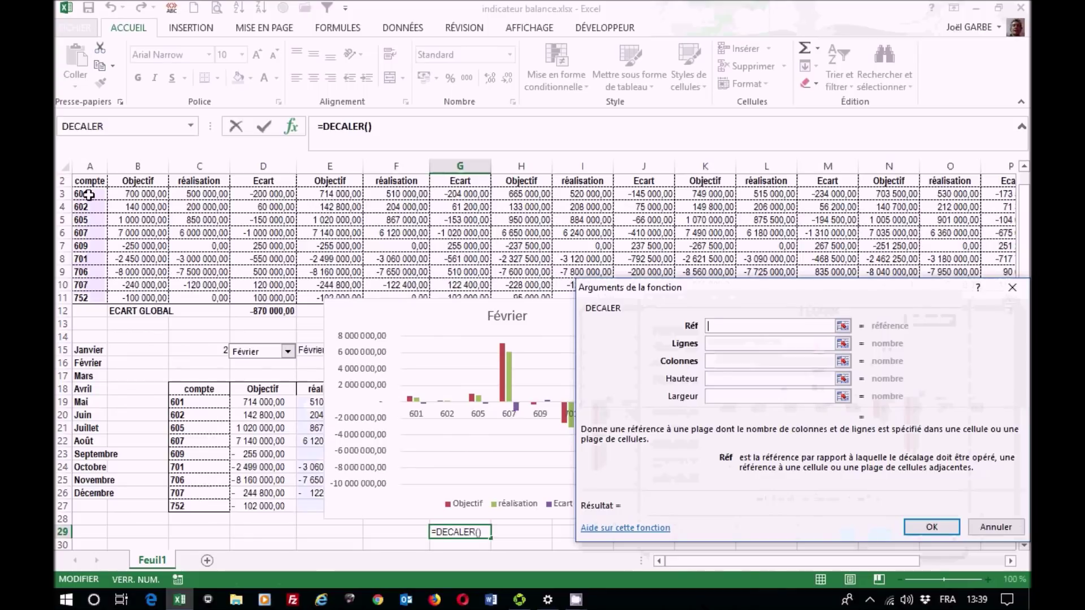
- Set DECALER's Réf to $A$3, Lignes to 0 and Colonnes to ($C$15-1)*3+1, using absolute references
click(84, 194)
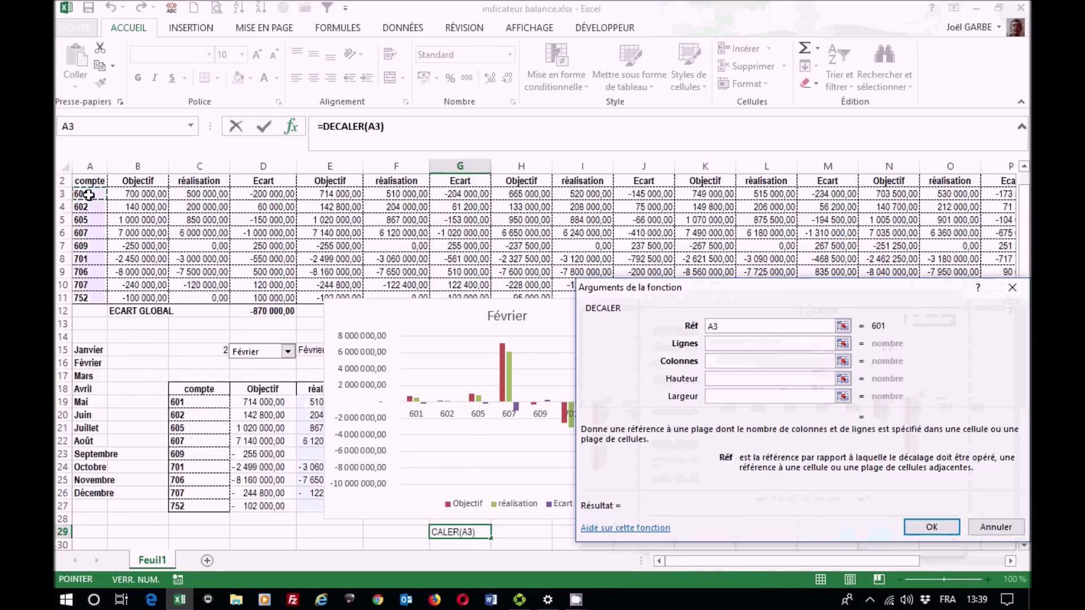
click(723, 344)
text(0)
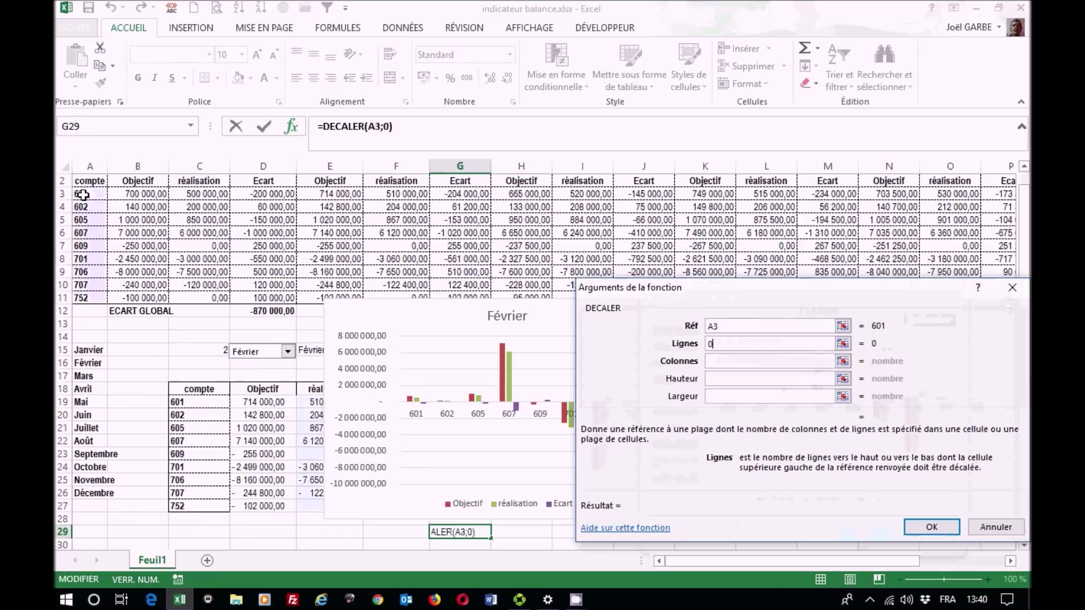
click(715, 361)
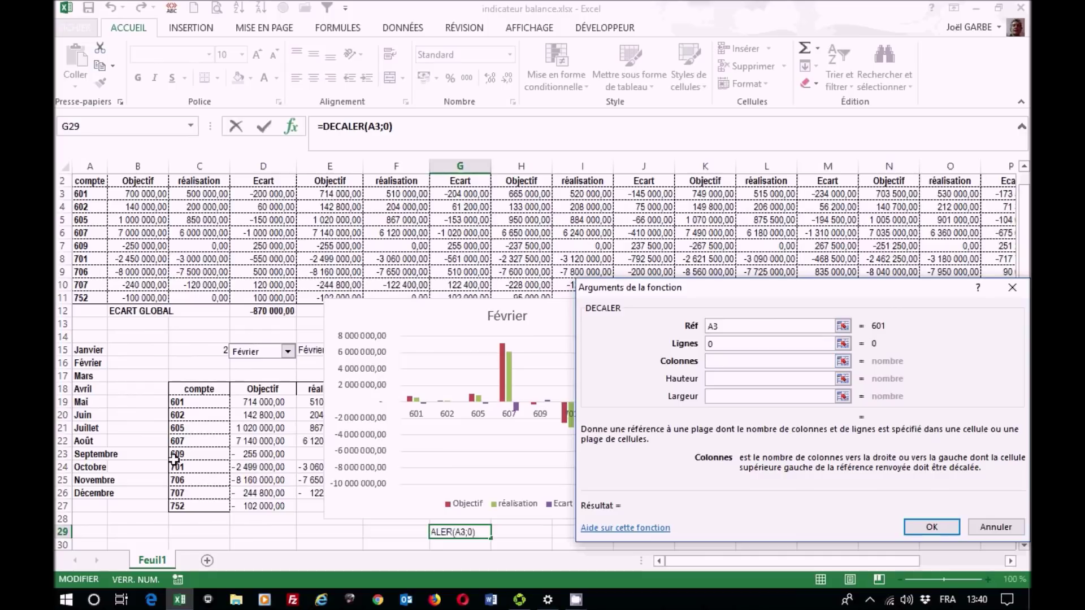
text(()
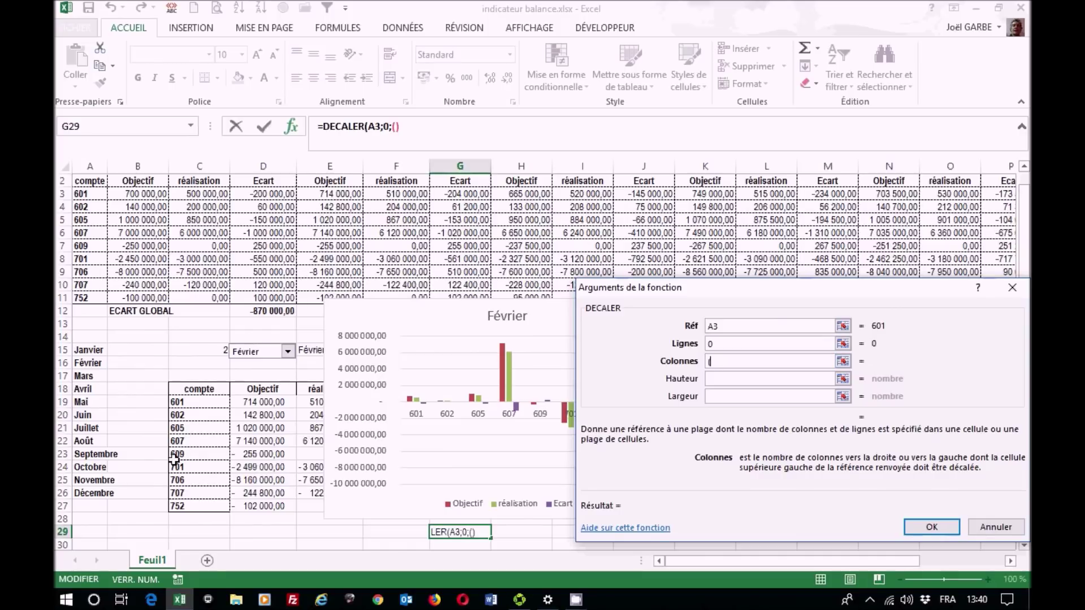
click(198, 350)
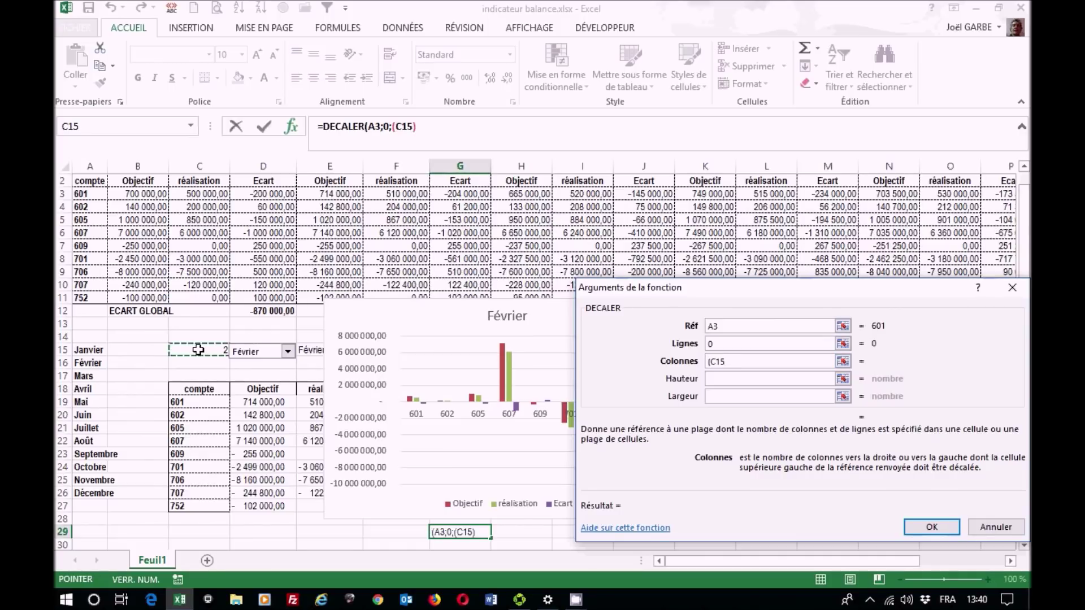
text(-1)
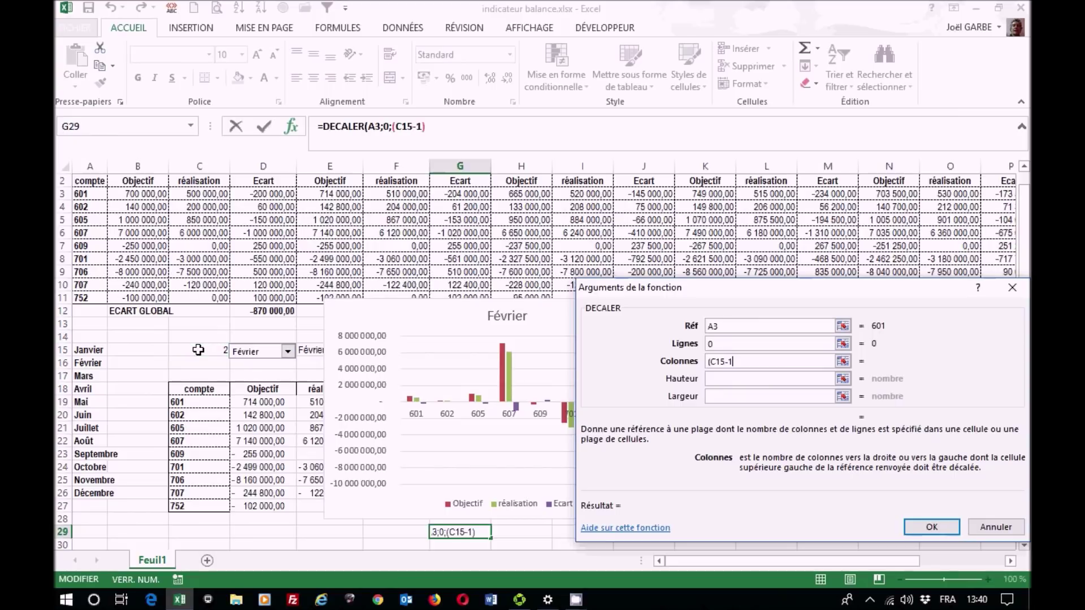
text()*3)
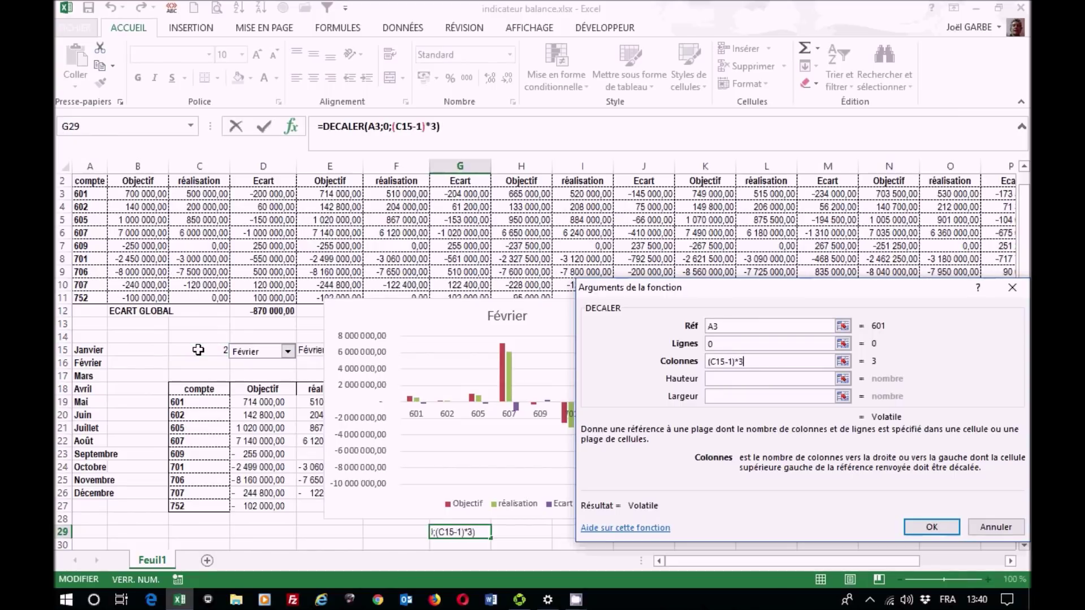
text(+1)
key(F4)
click(713, 326)
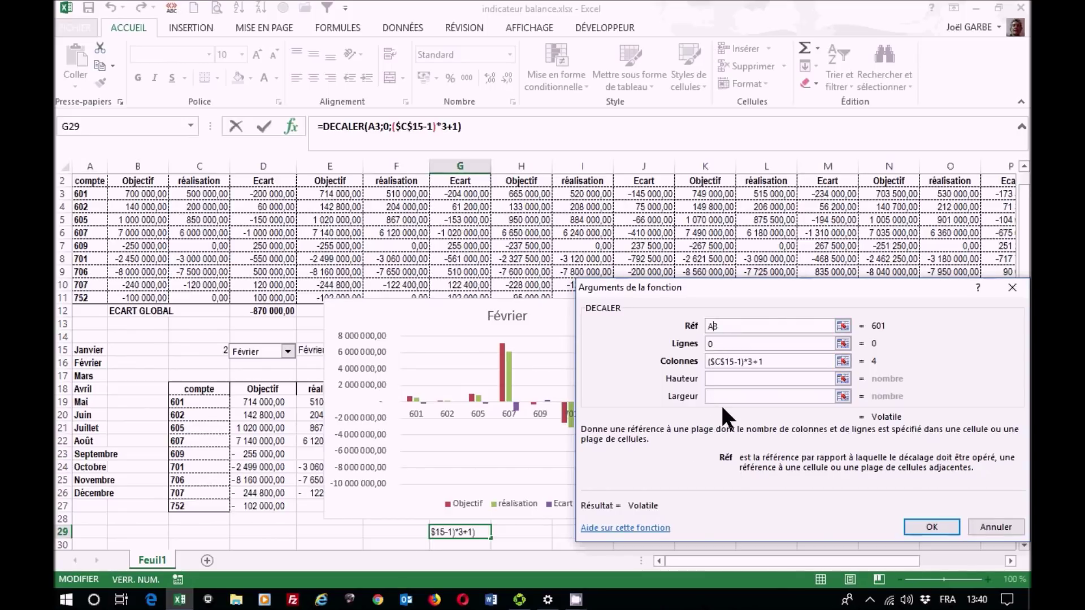
key(F4)
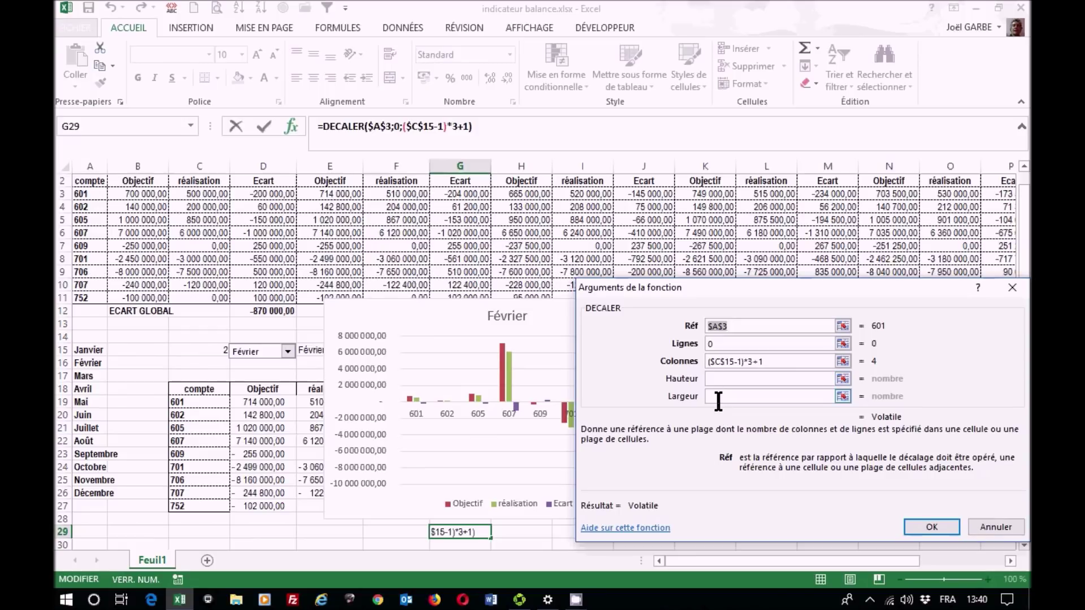
- Set DECALER's Largeur to 1 and Hauteur to 9, and enter the function in G29
click(718, 397)
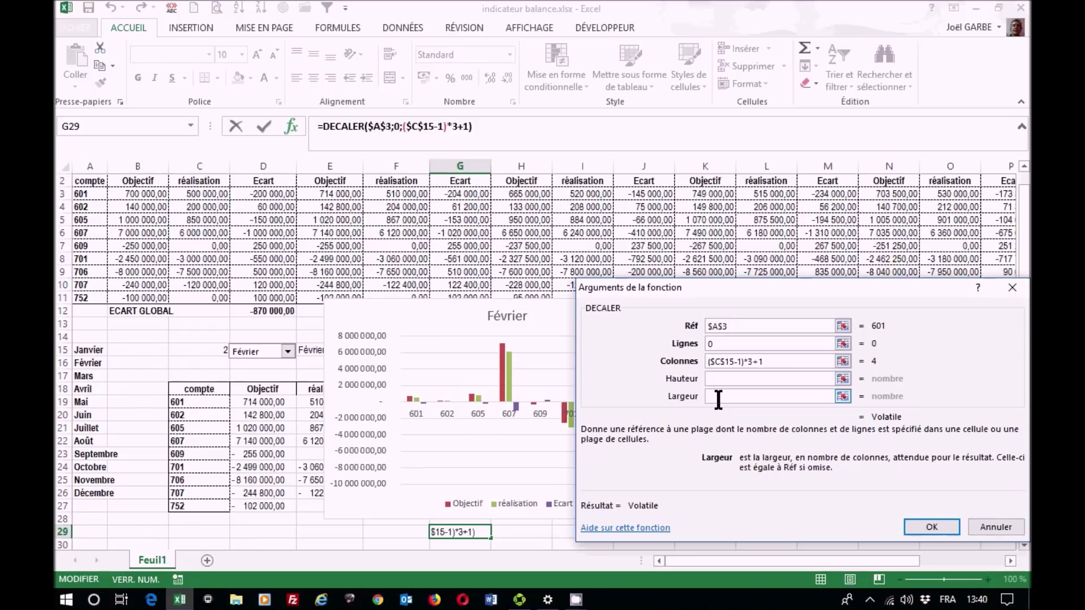
text(1)
click(718, 380)
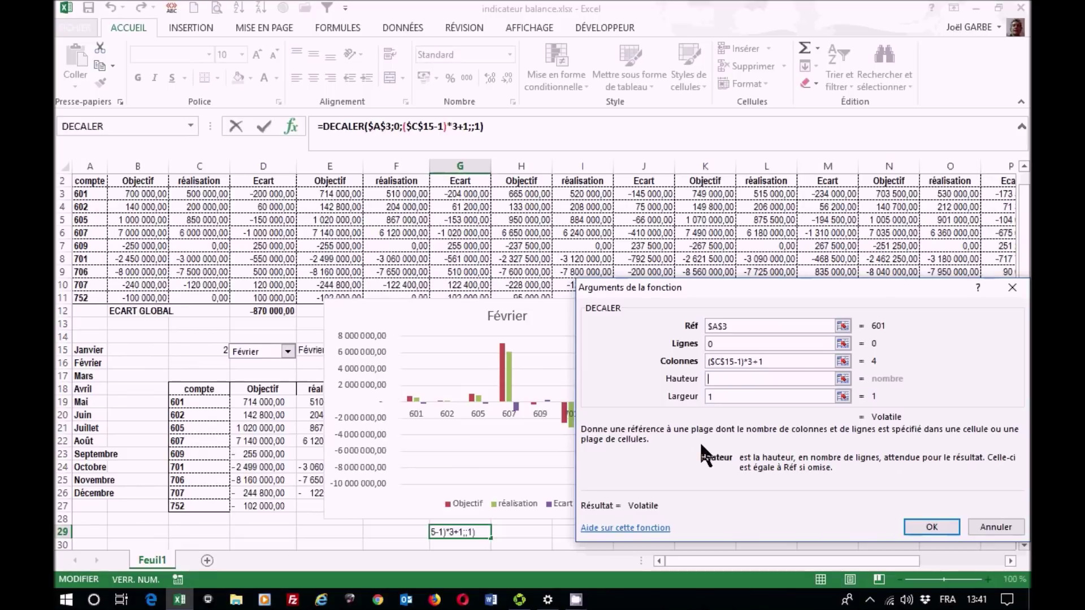
text(9)
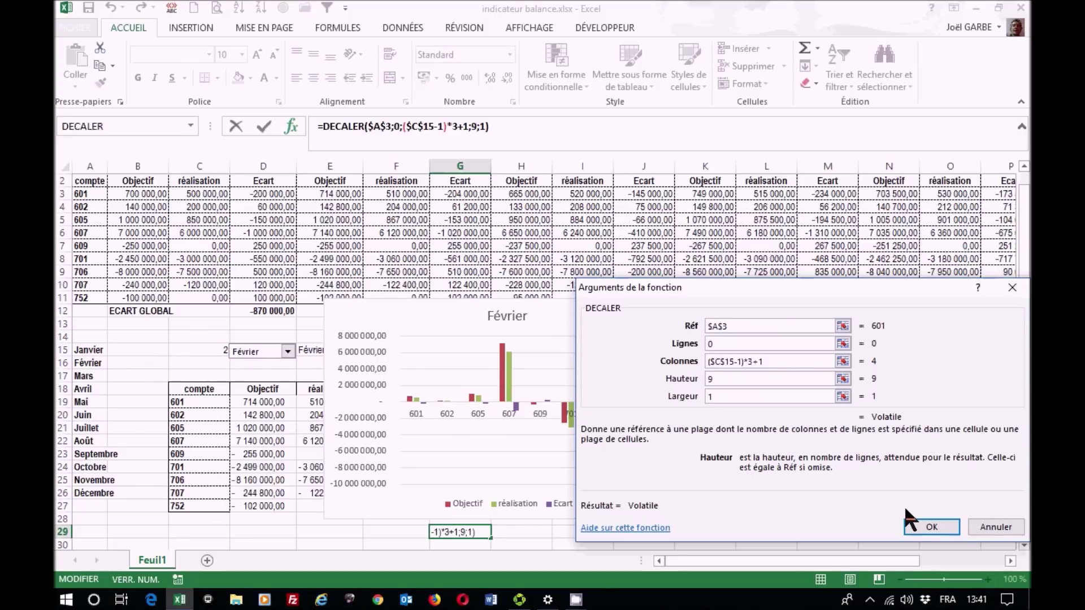
click(931, 526)
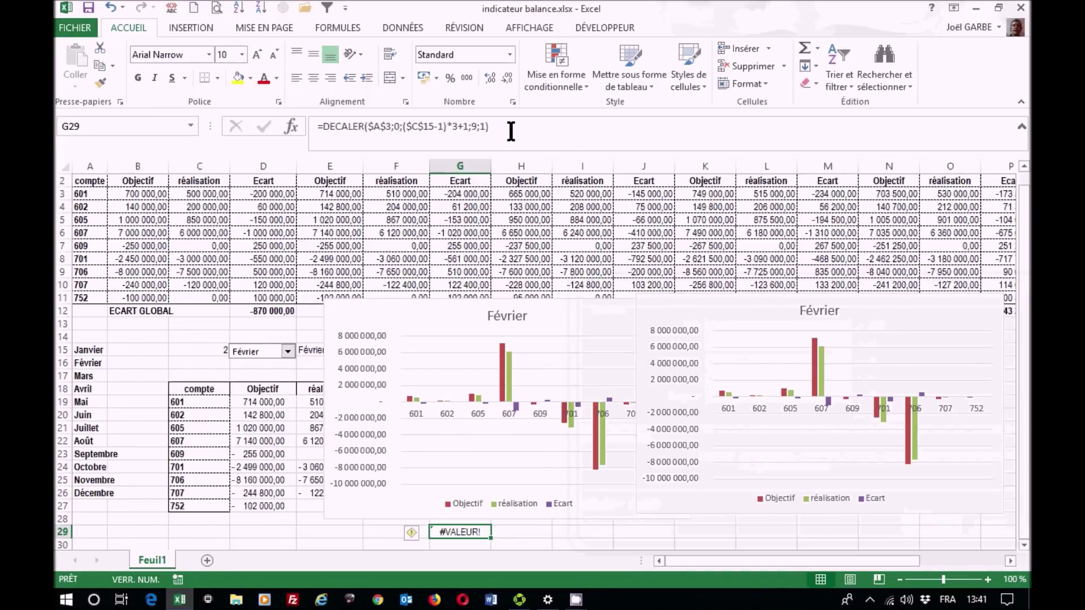
- Copy the full DECALER formula text from cell G29 without changing the cell
drag(525, 128, 300, 125)
key(ctrl+c)
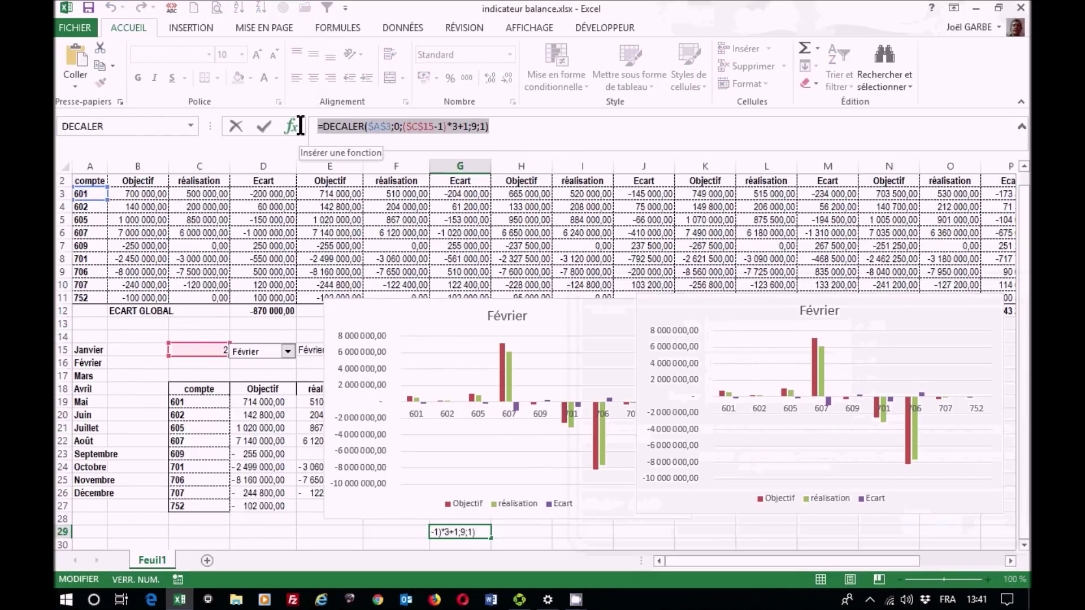
key(Escape)
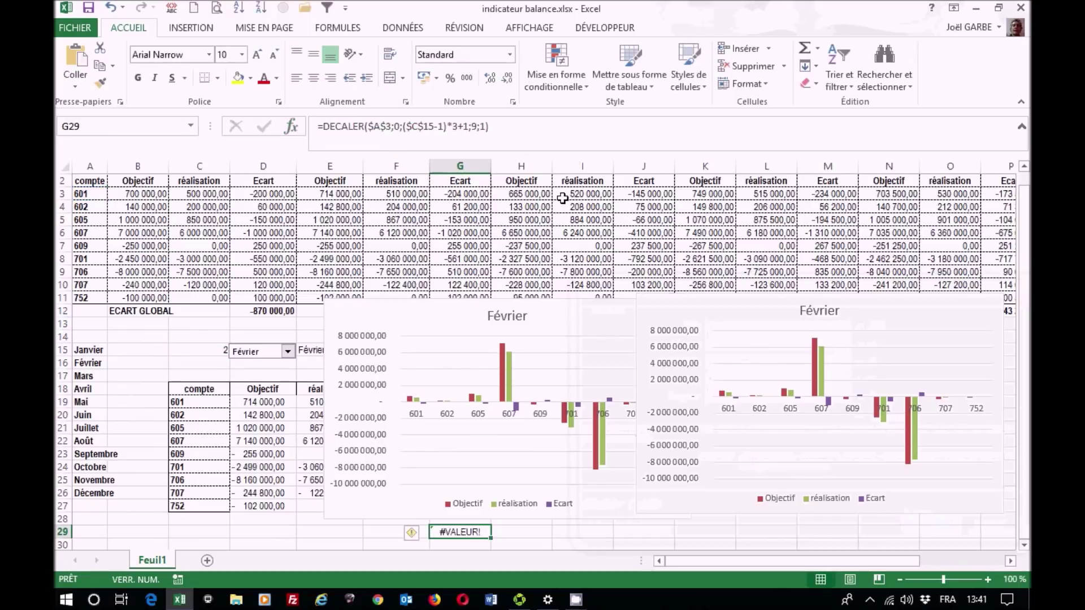
- Define a workbook-level name Objectif that refers to the copied formula =DECALER($A$3;0;($C$15-1)*3+1;9;1)
click(333, 28)
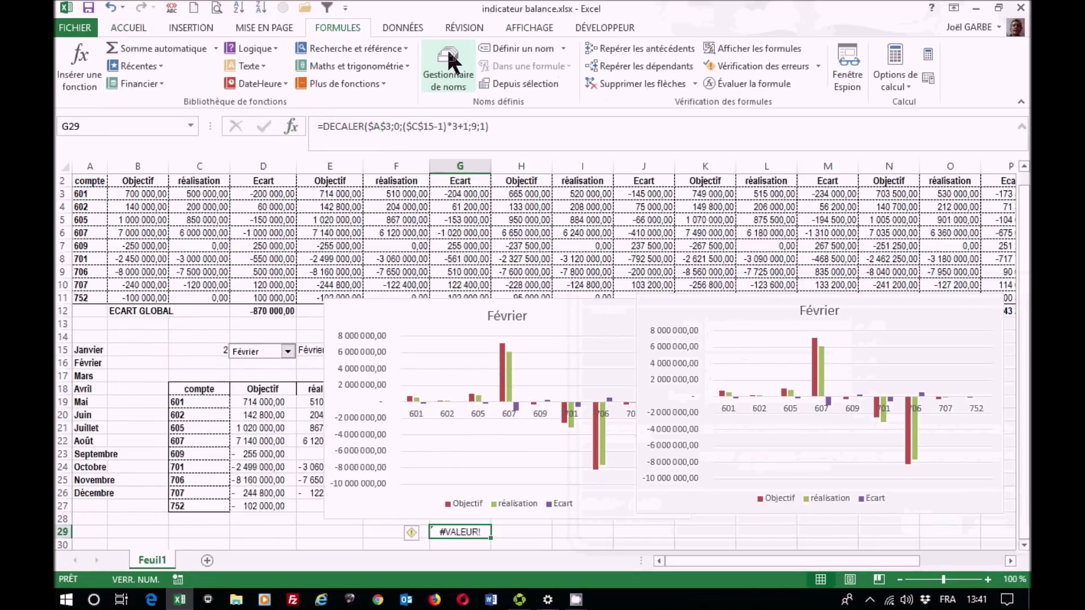
click(450, 61)
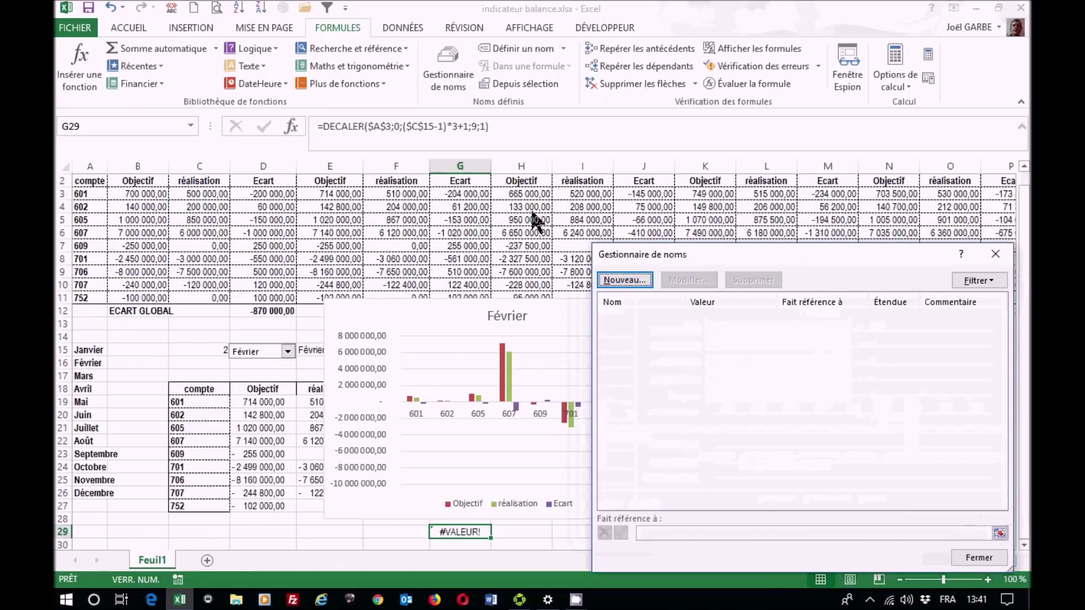
click(634, 280)
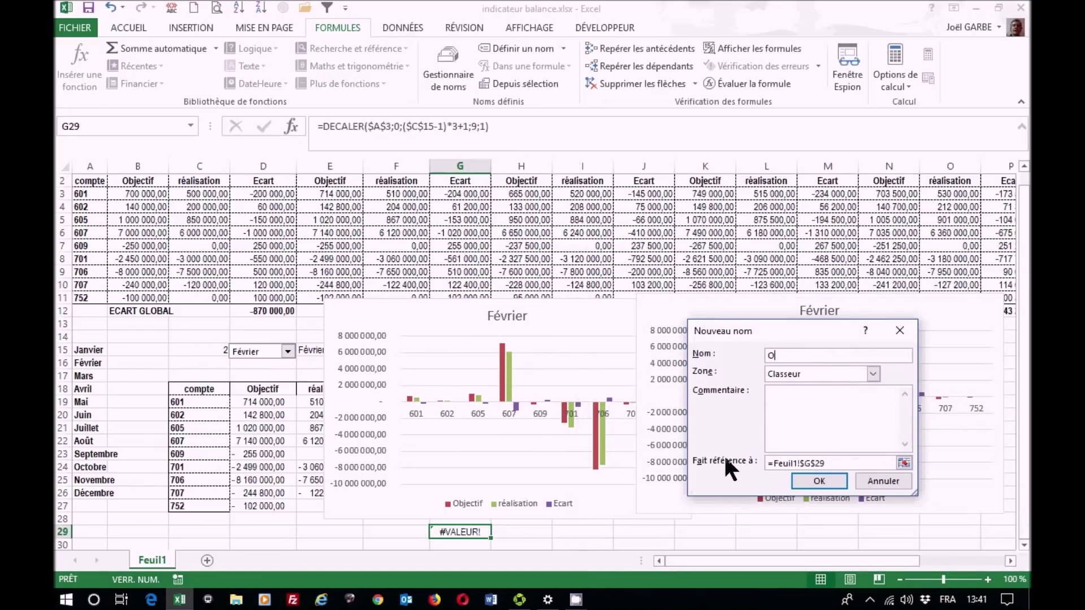
text(bjectif)
click(821, 462)
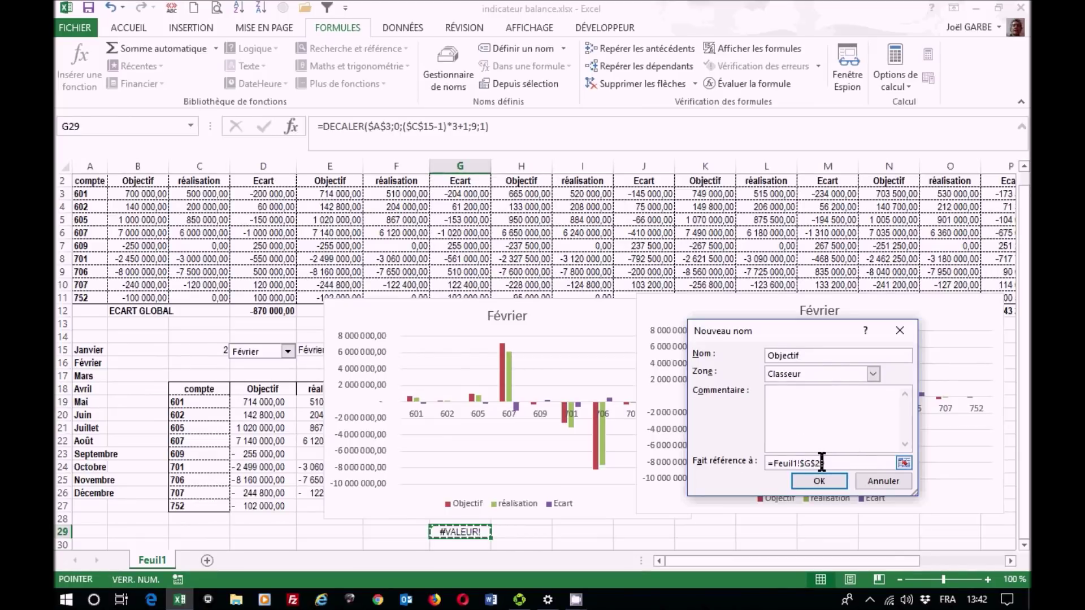
drag(822, 462, 769, 462)
key(BackSpace)
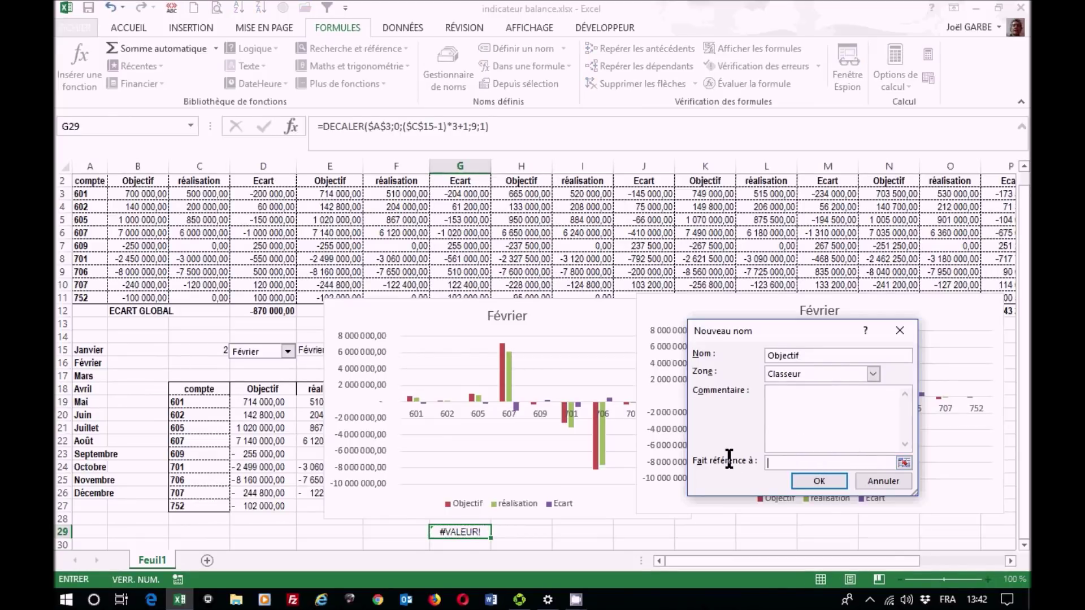
key(ctrl+v)
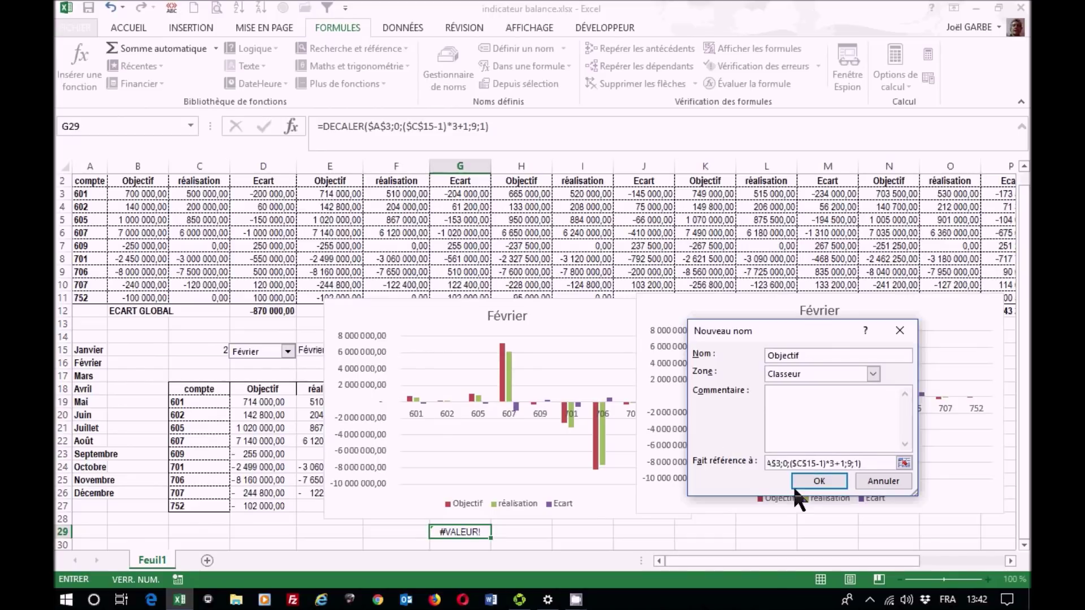
click(831, 482)
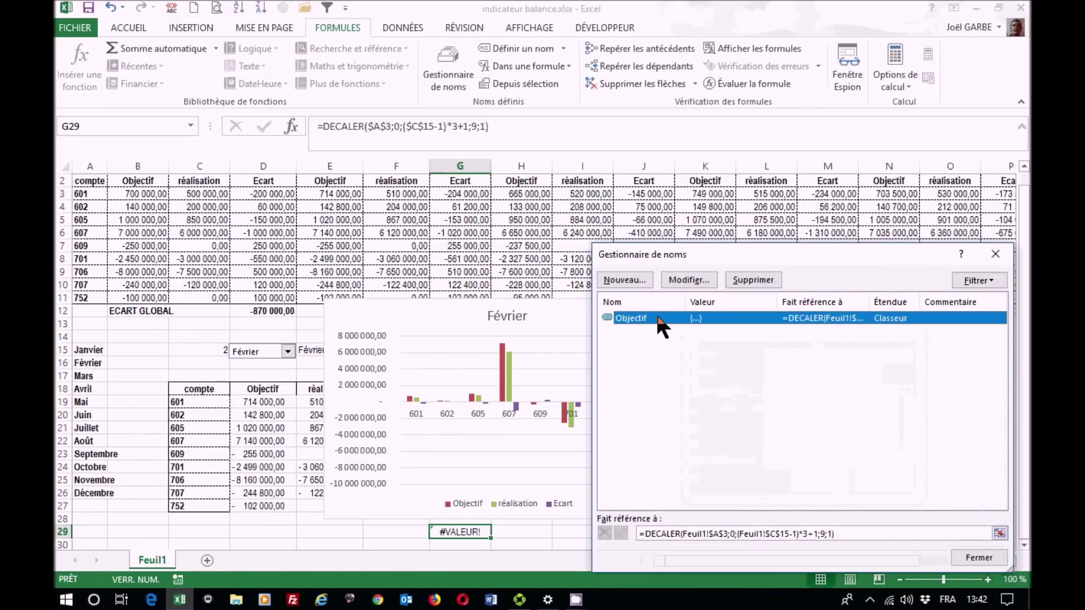
- Define a workbook-level name Realisation from the copied DECALER formula, adapting the number added after *3 to the réalisation column
click(629, 280)
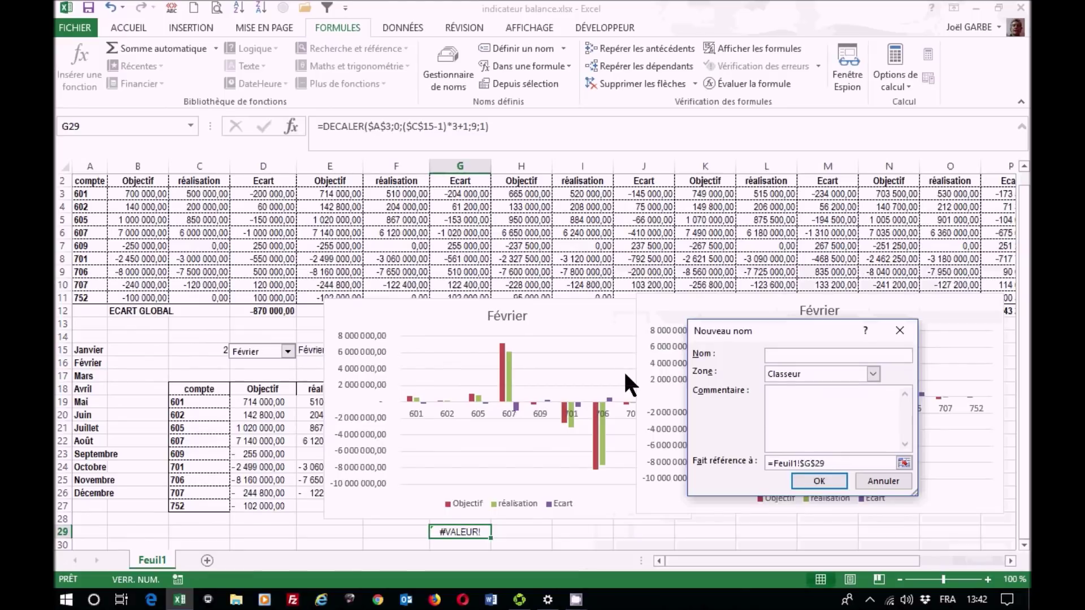
text(Realisation)
click(854, 462)
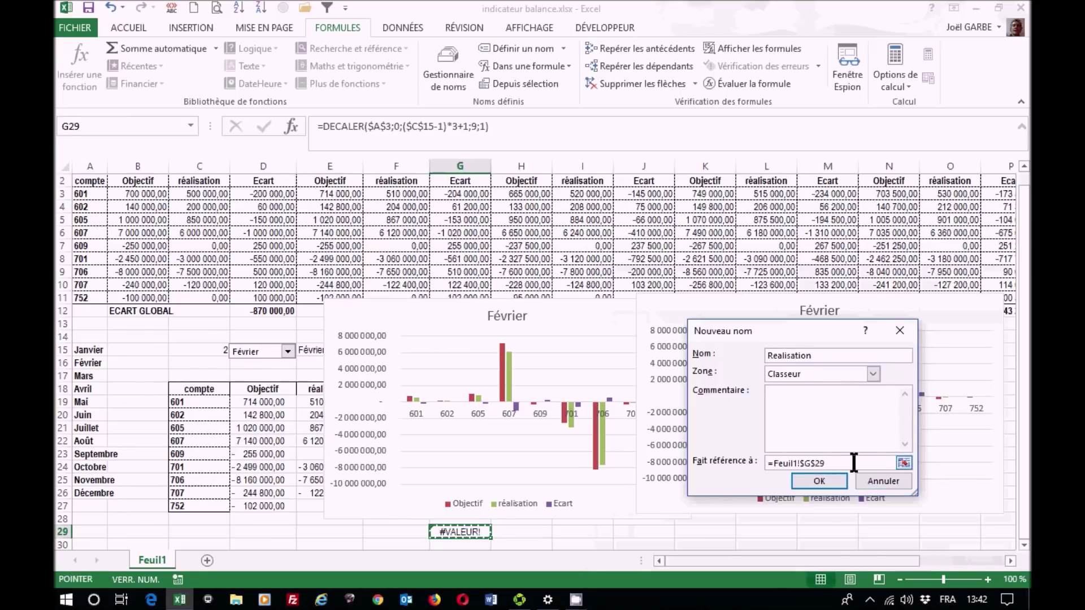
drag(854, 462, 735, 463)
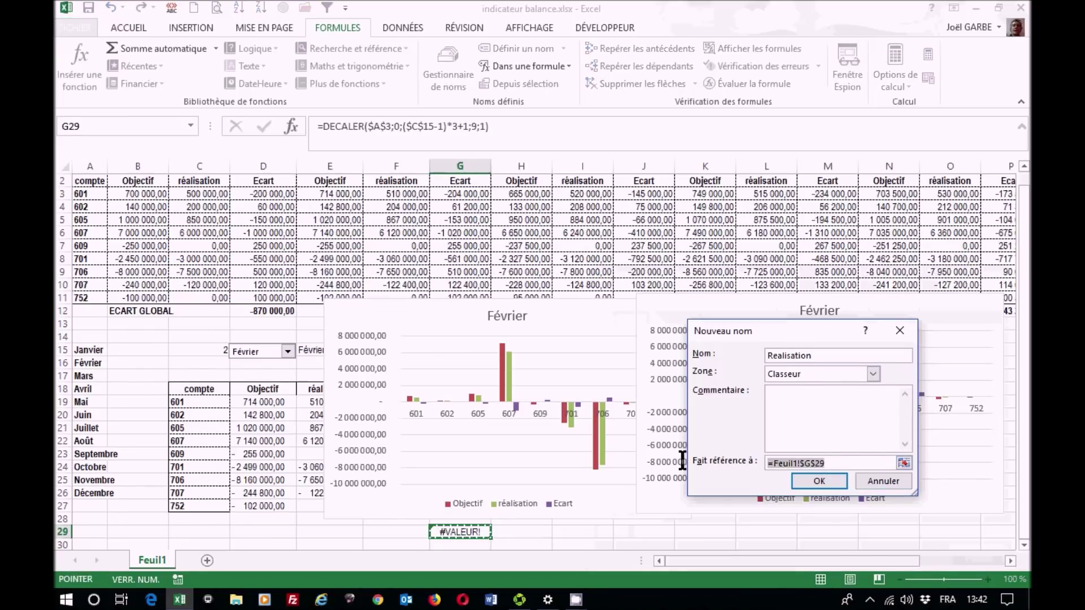
key(ctrl+v)
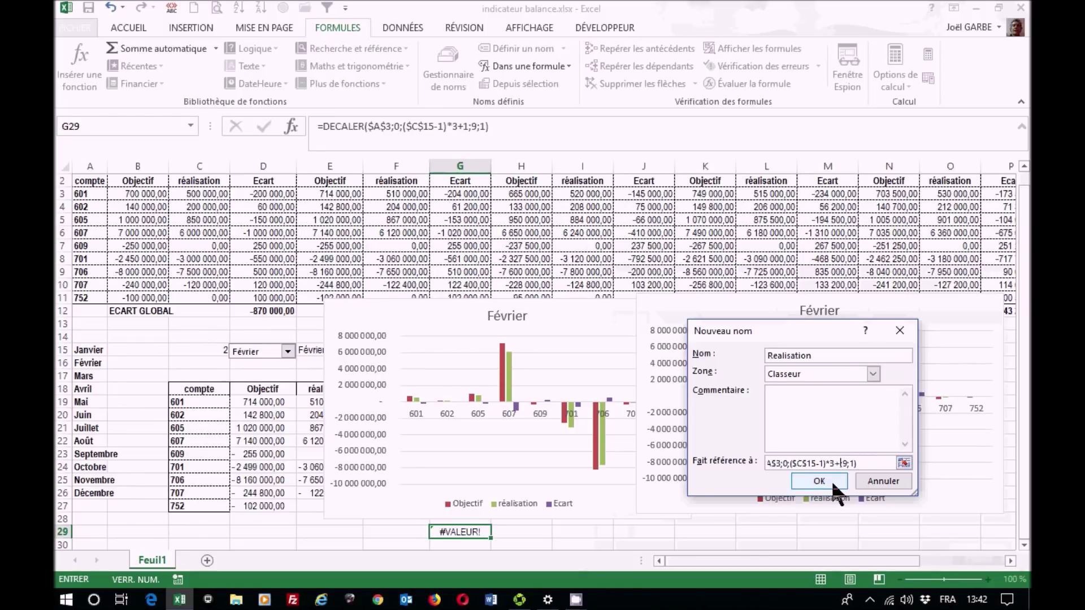
click(824, 477)
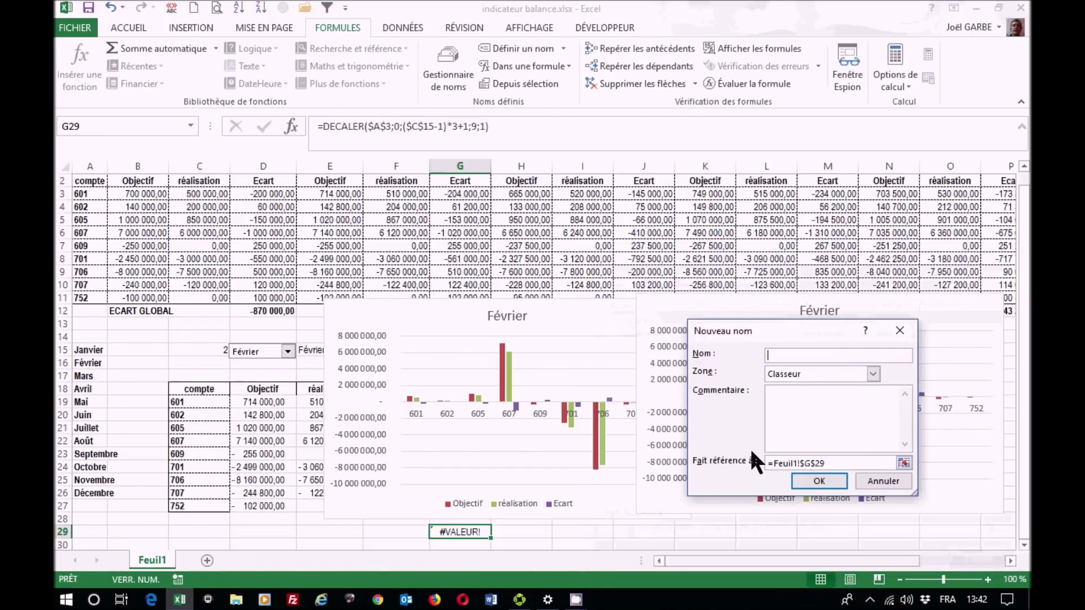
- Define the workbook-level name Ecart as =DECALER($A$3;0;($C$15-1)*3+3;9;1), and clear the helper formula from G29
text(Ecart)
drag(826, 463, 703, 460)
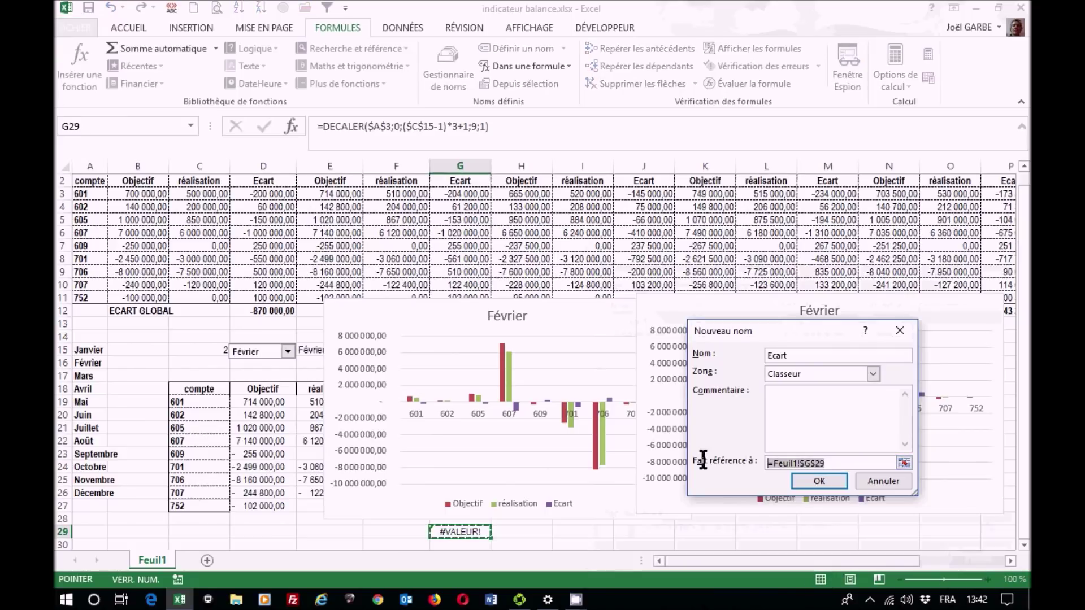
key(ctrl+v)
click(842, 463)
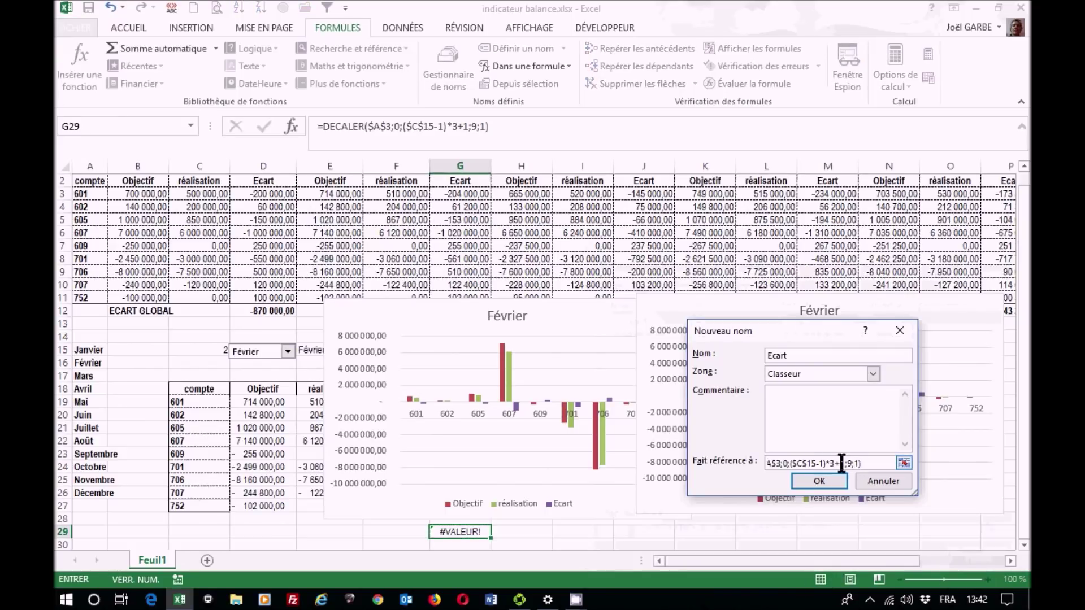
key(Delete)
key(Delete)
text(;)
text(3)
click(823, 481)
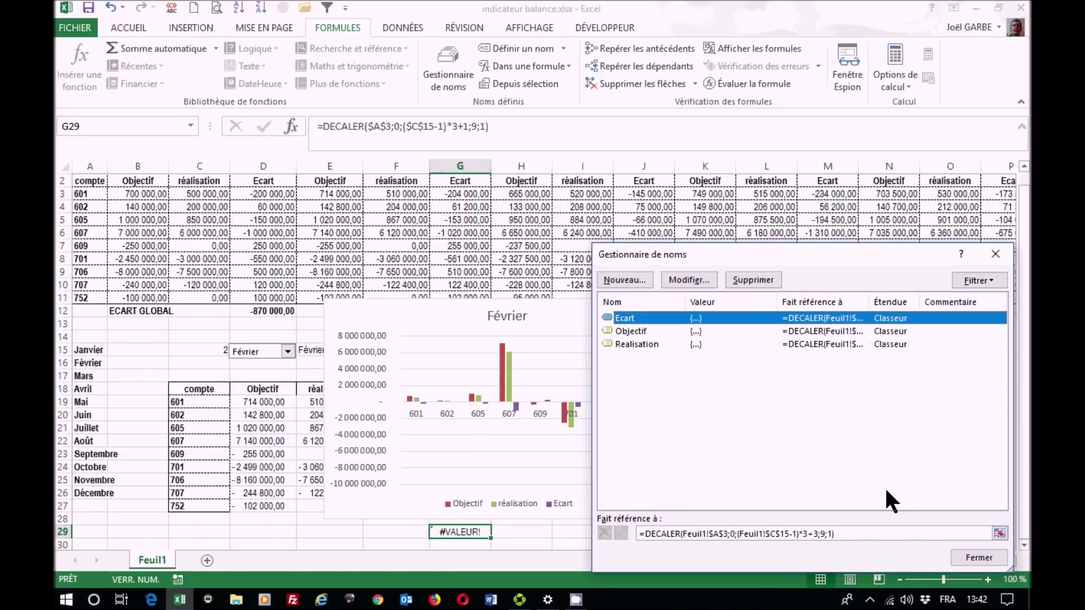
click(988, 559)
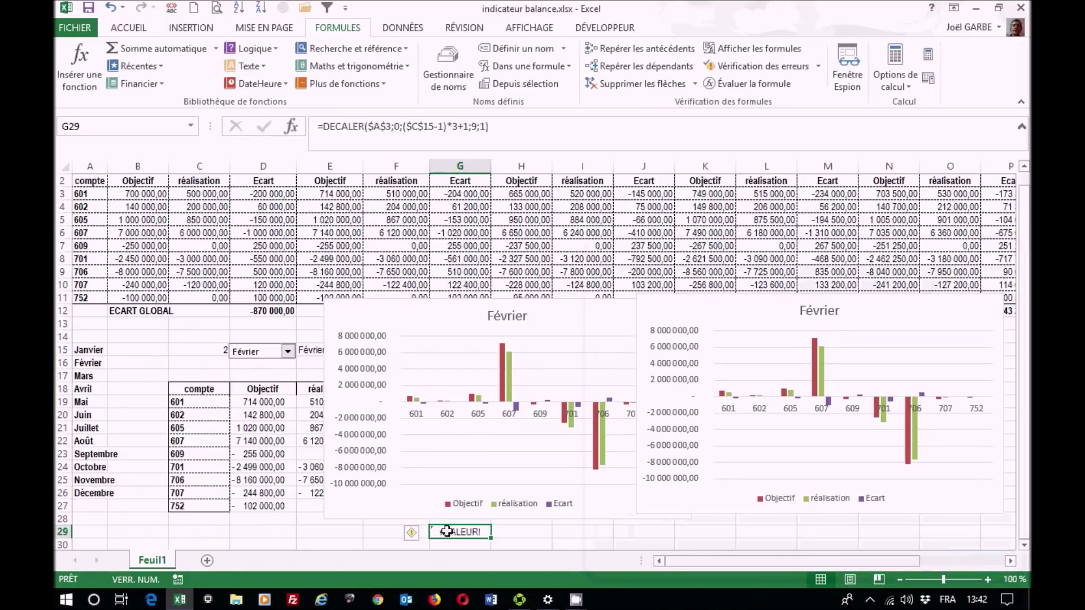
key(Delete)
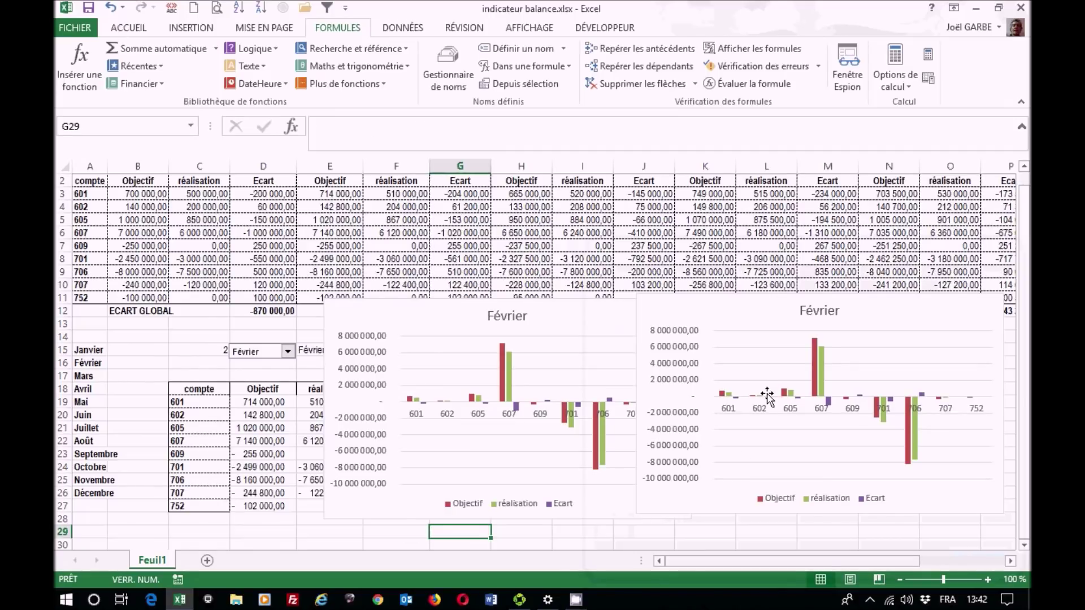
- Try to replace the values range of the copied chart's Objectif series with 'indicateur balance.xls'!Objectif
click(816, 385)
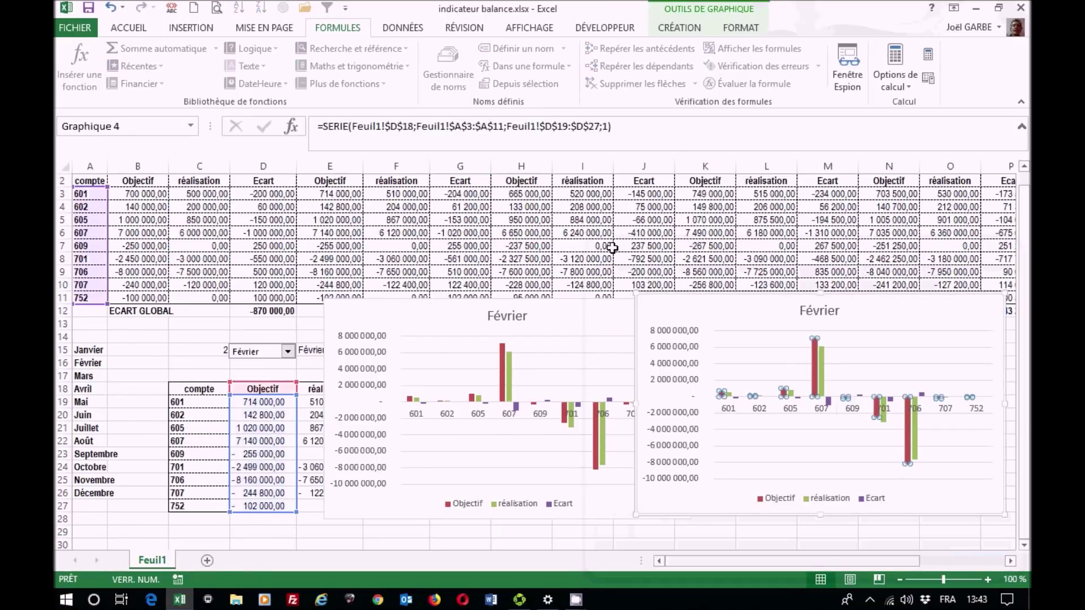
drag(506, 127, 601, 129)
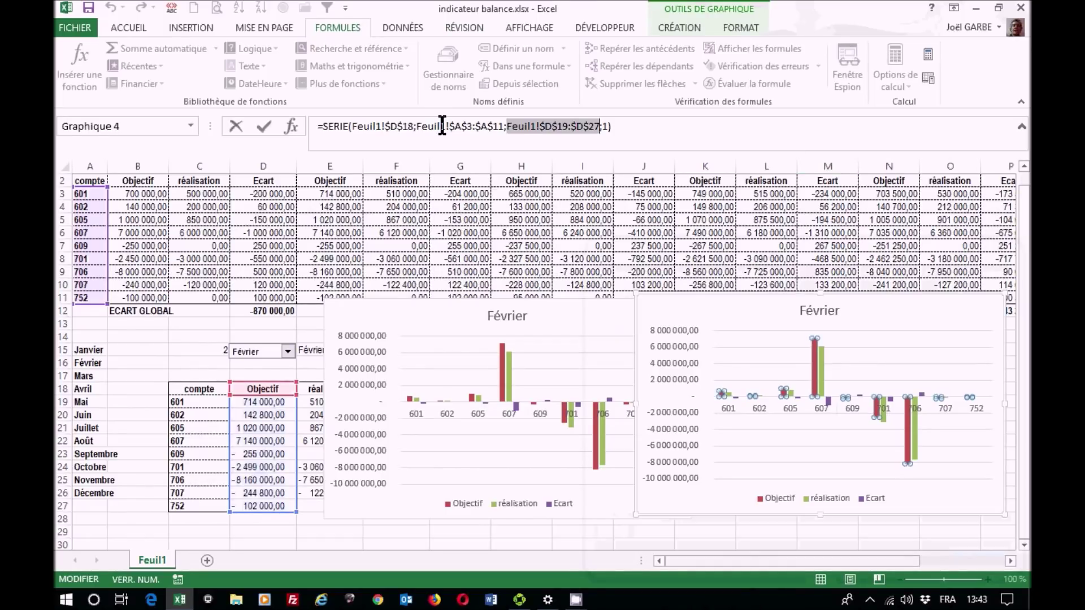
key(Delete)
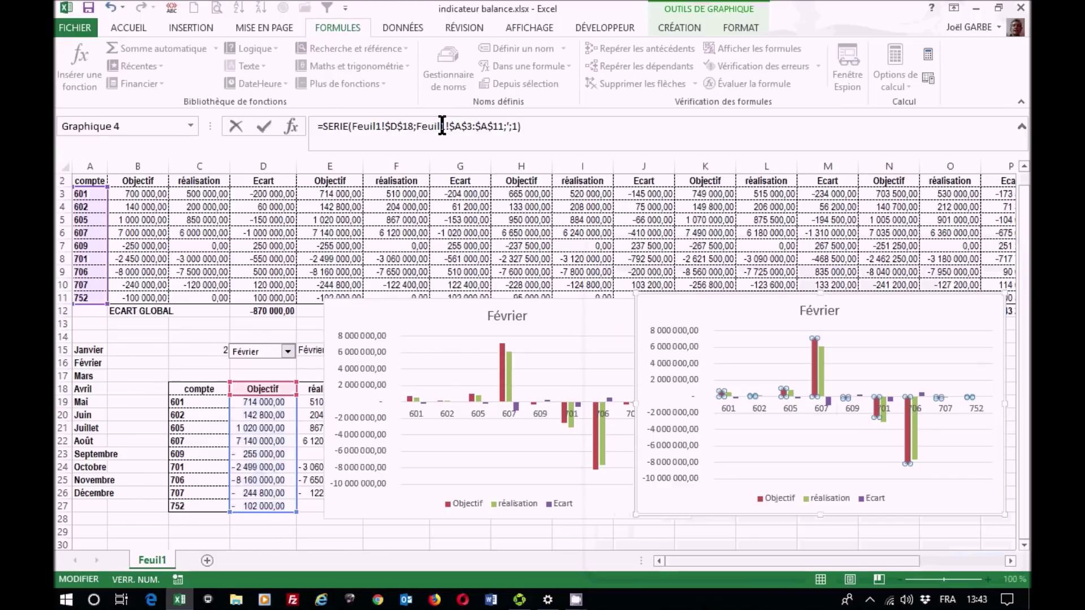
text('in)
text(dic)
text(ateur)
text( bala)
text(nce.)
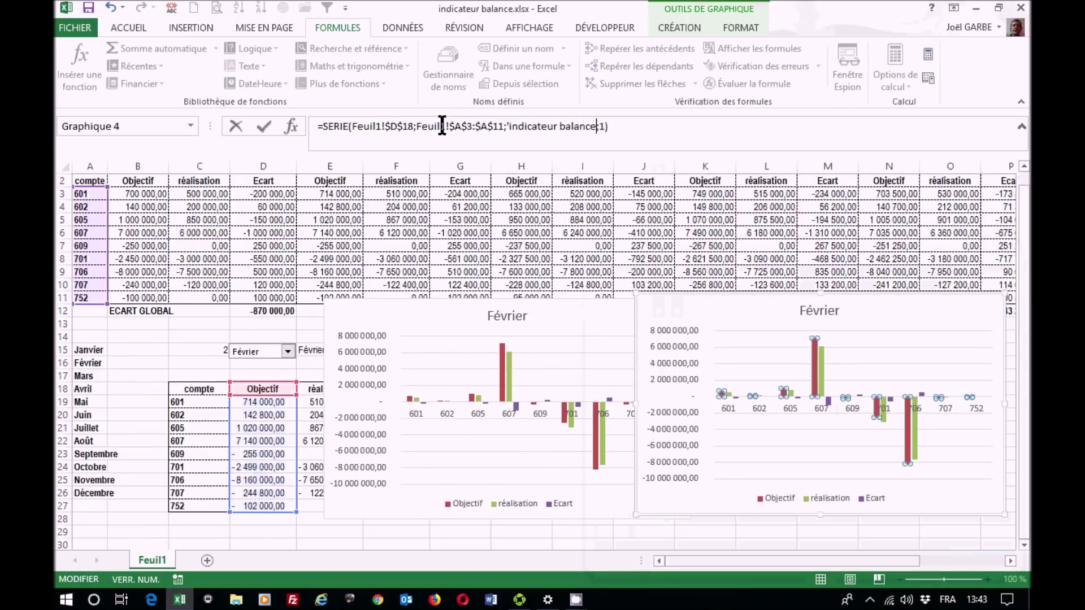
text(xls'!)
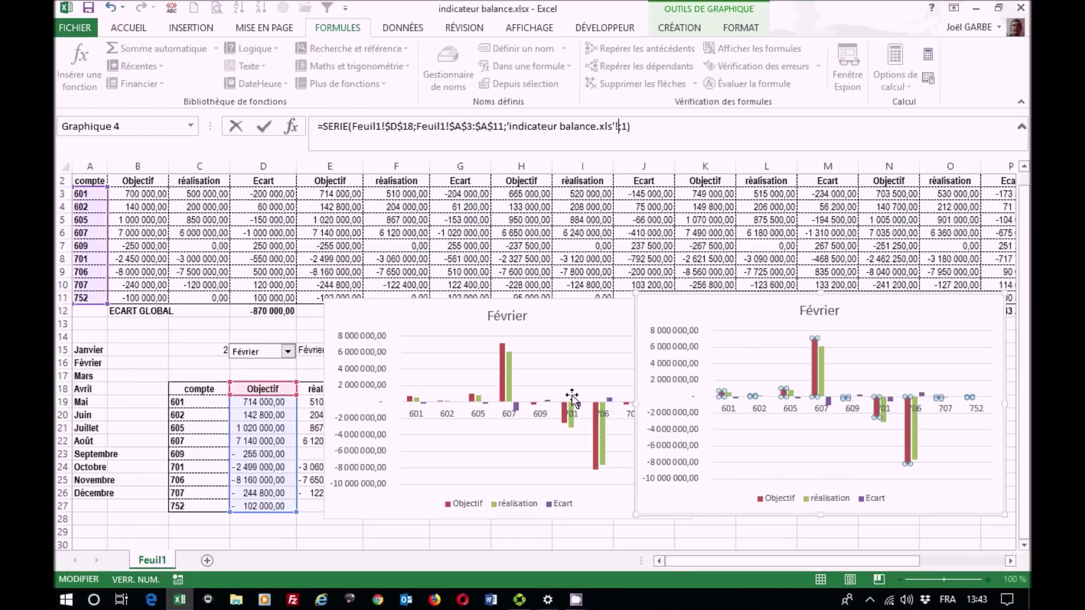
text(Objectif)
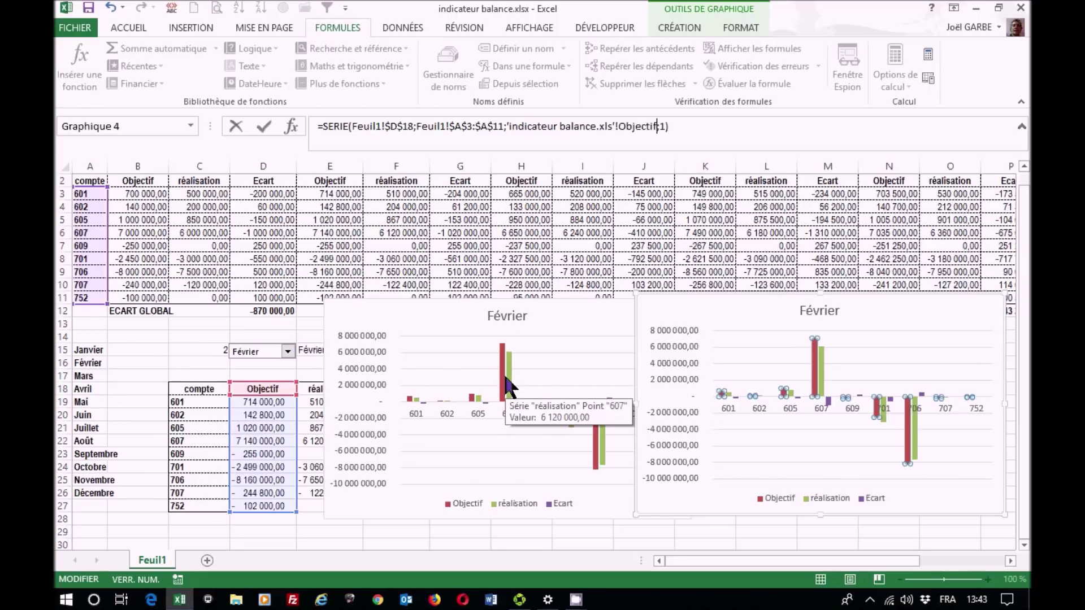
key(Return)
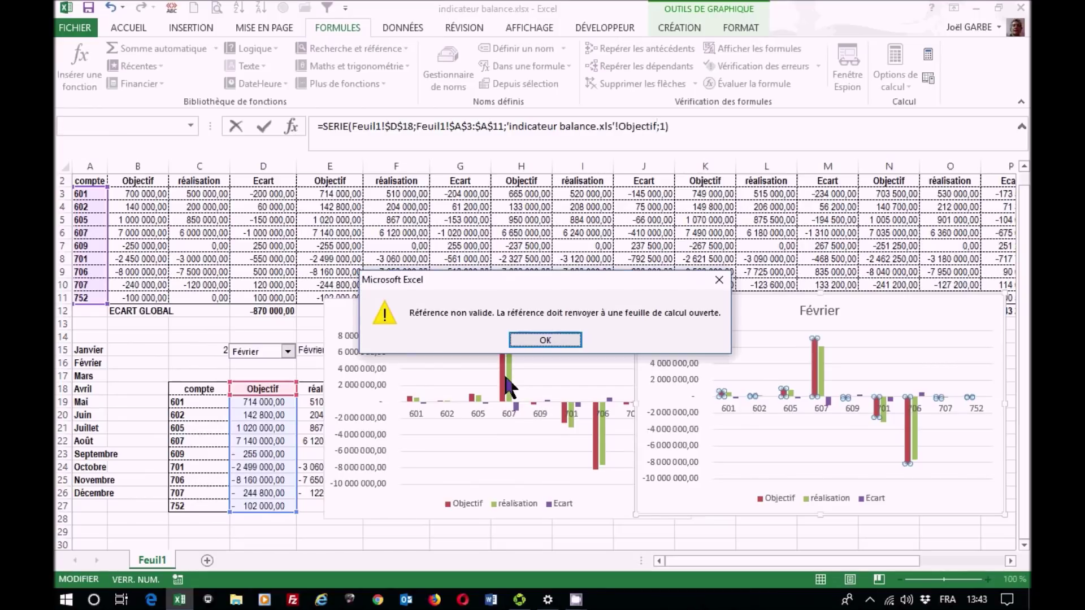
click(553, 341)
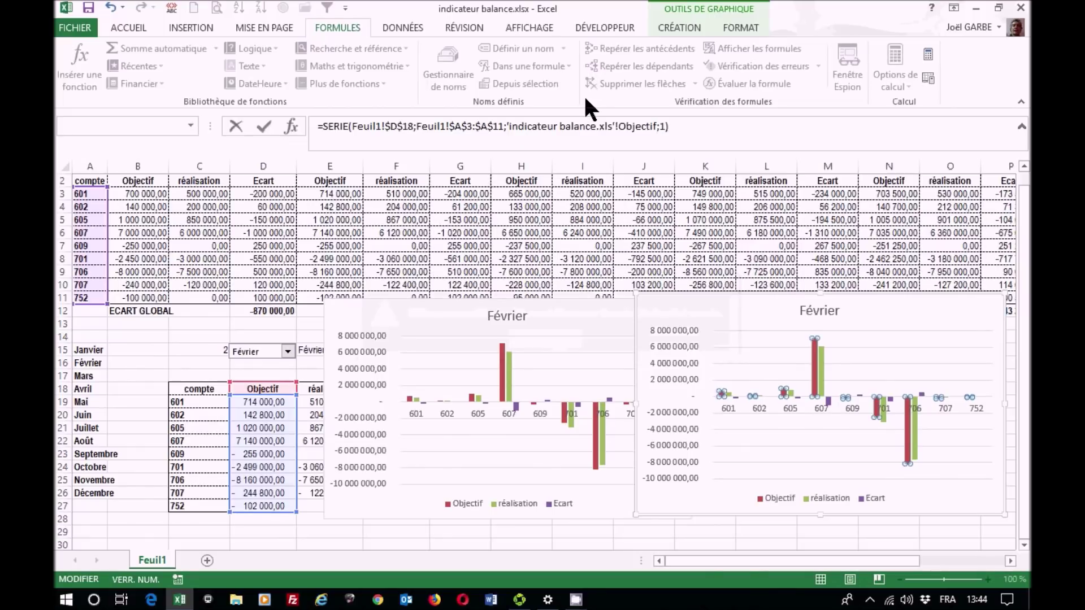
- Correct the Objectif series' values reference to 'indicateur balance.xlsx'!Objectif and apply the series formula
click(612, 127)
text(x)
key(Return)
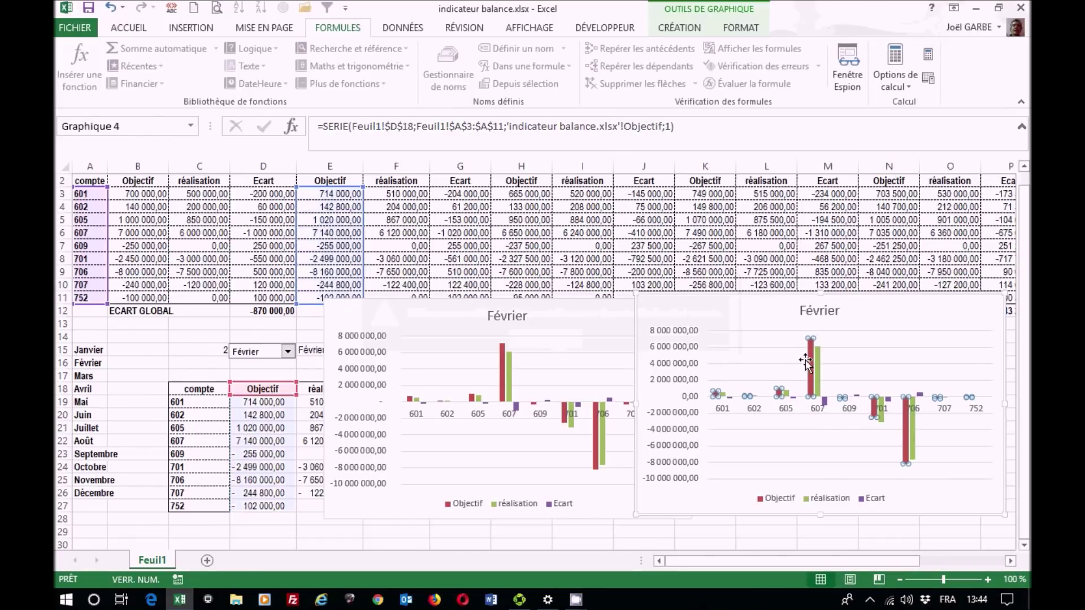
- Try to replace the values range of the copied chart's réalisation series with 'indicateur balance.slsx'!Realisation
click(818, 373)
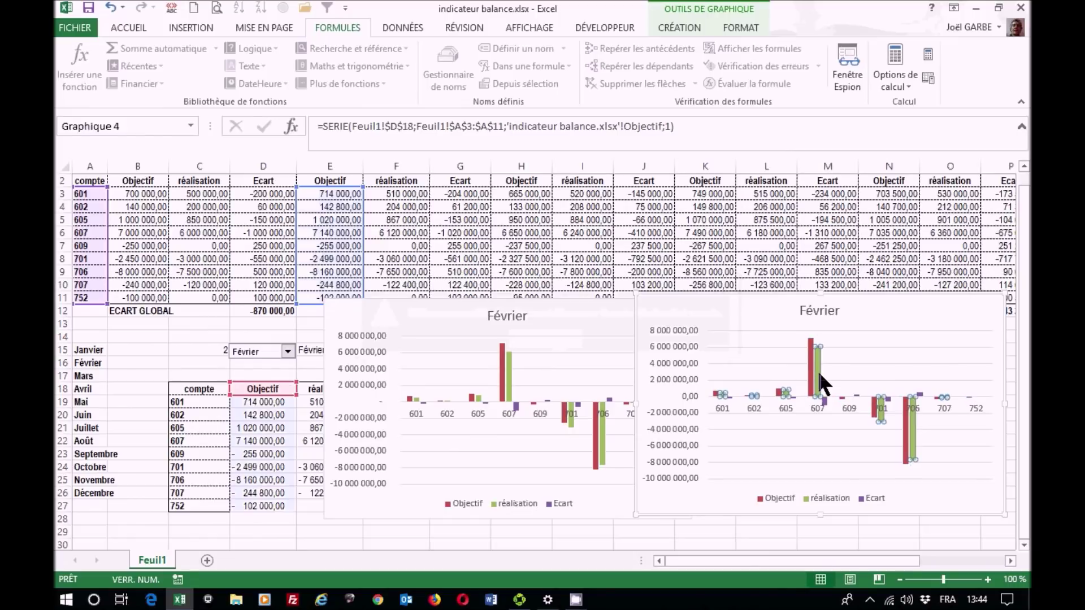
double_click(506, 125)
drag(563, 126, 595, 127)
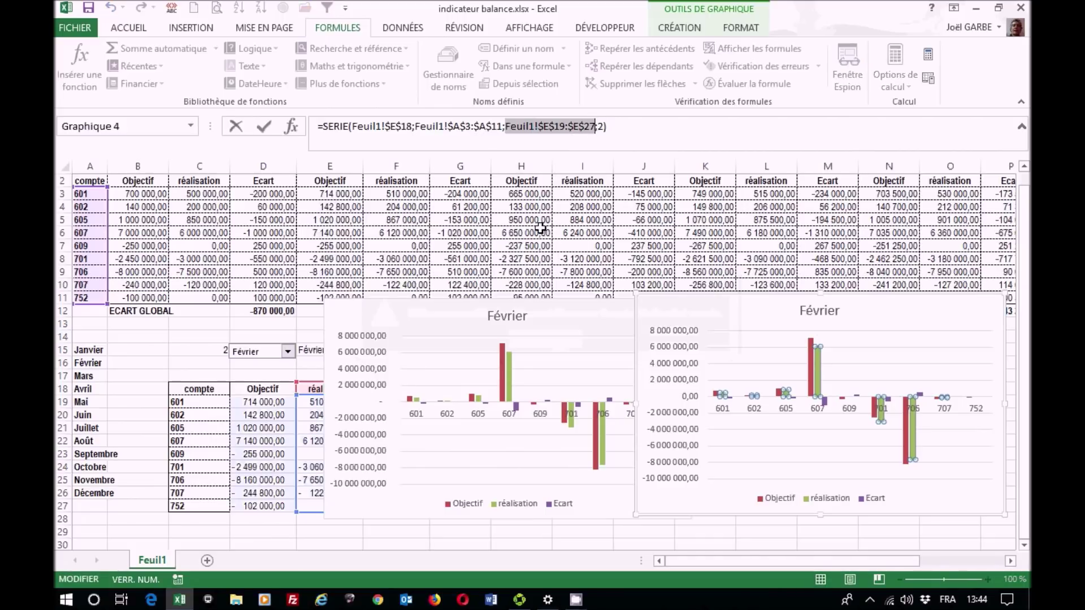
text('ind)
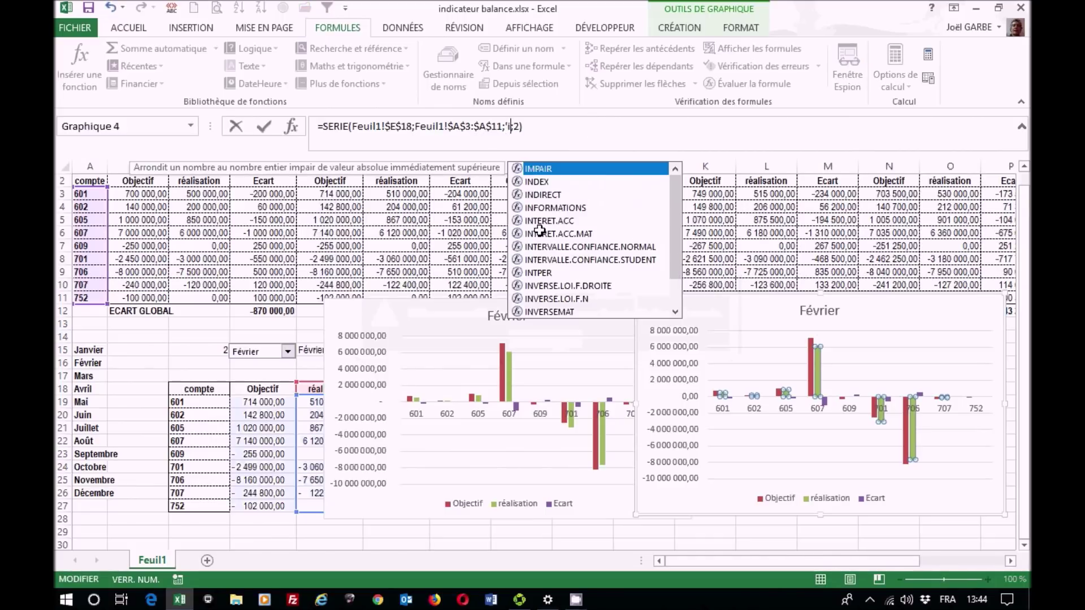
text(icateur)
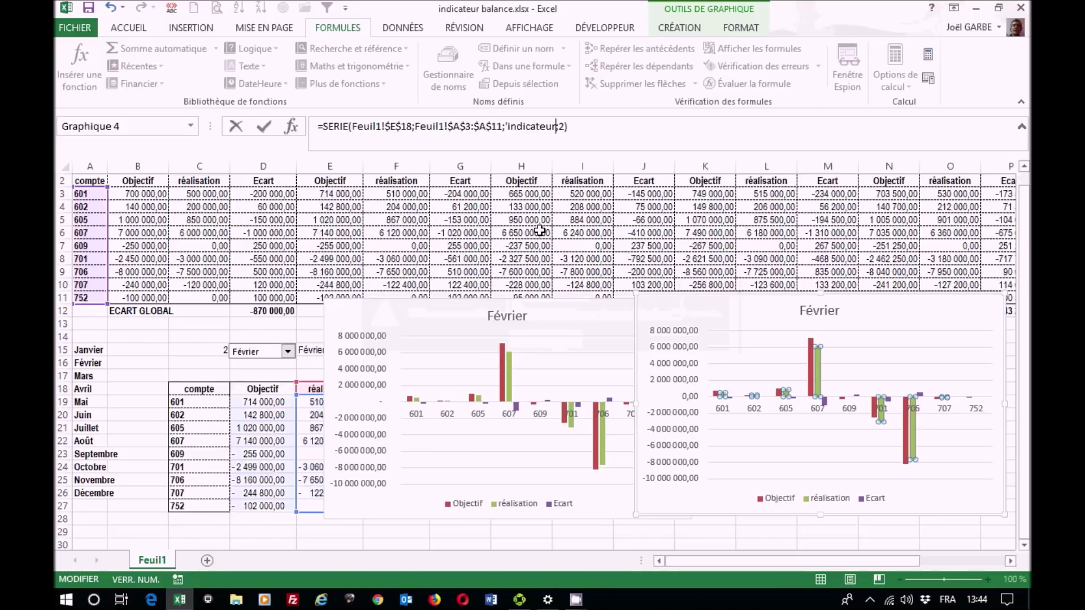
text( ba)
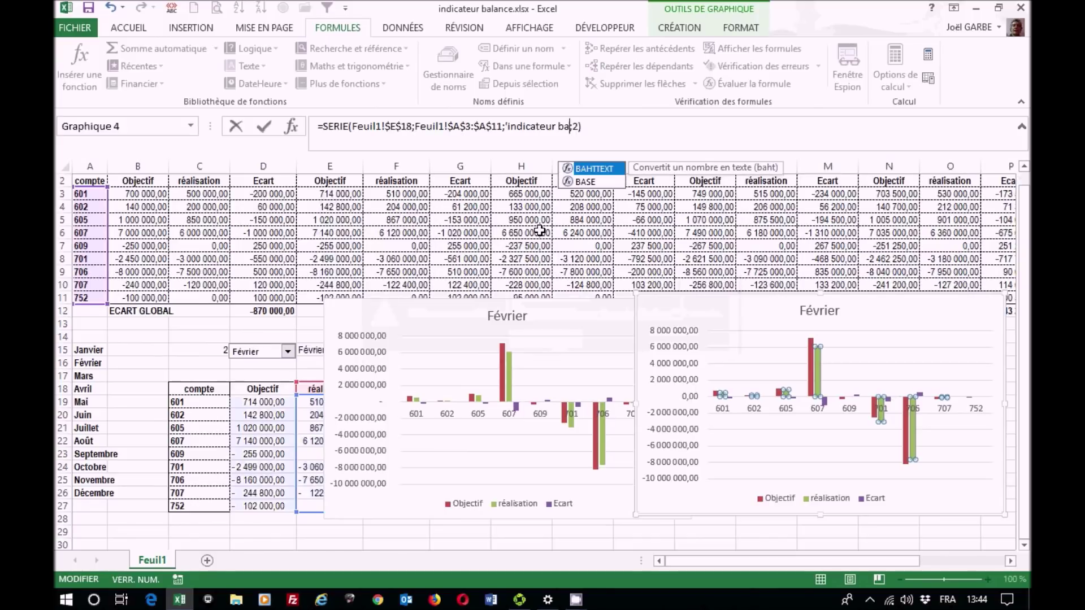
text(lance.slsx)
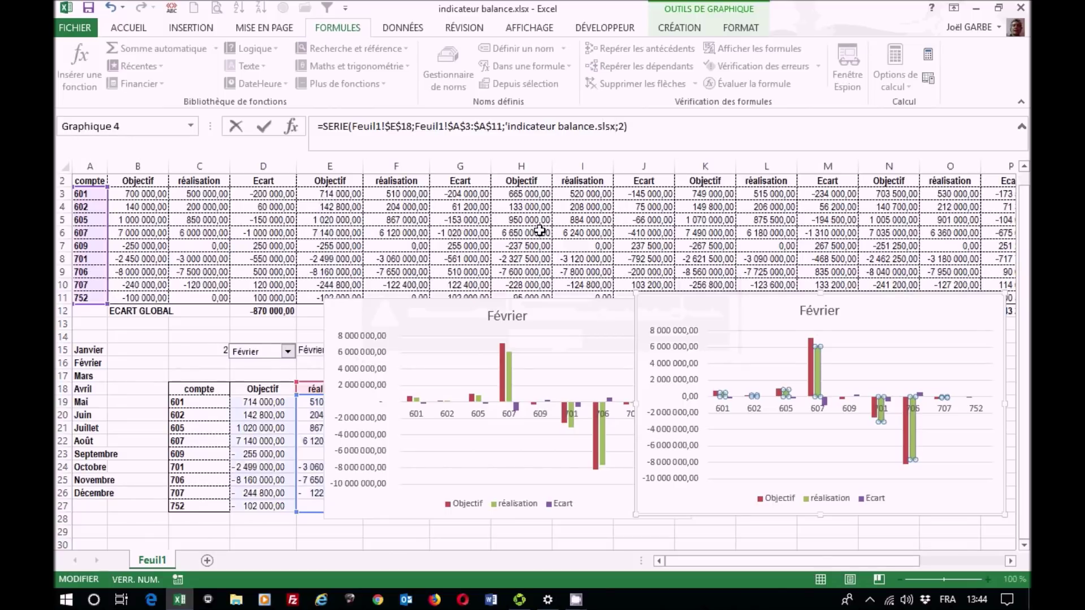
text('!Realisation)
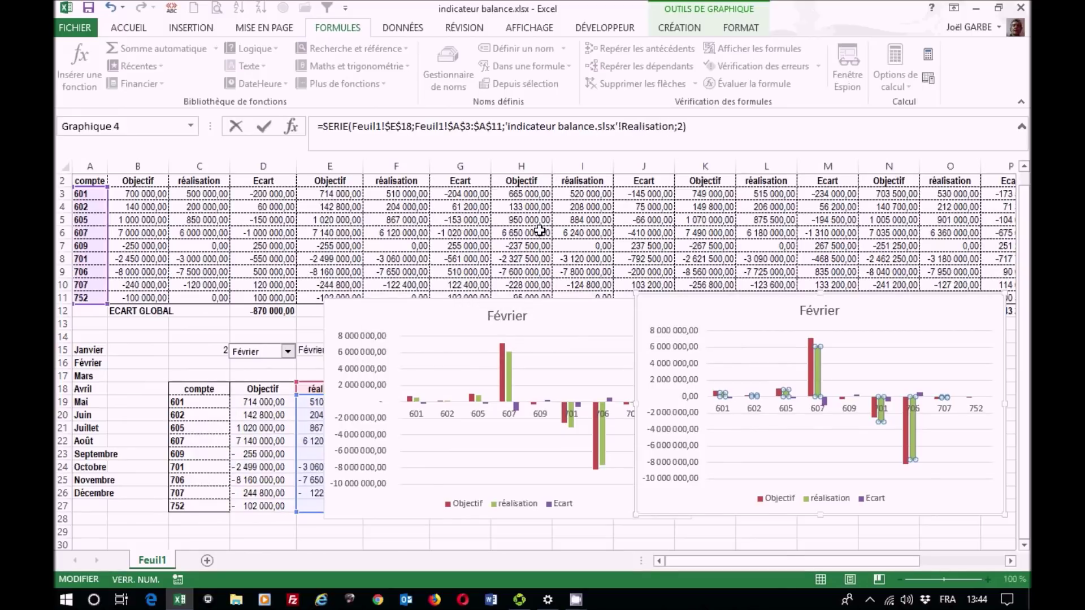
key(Return)
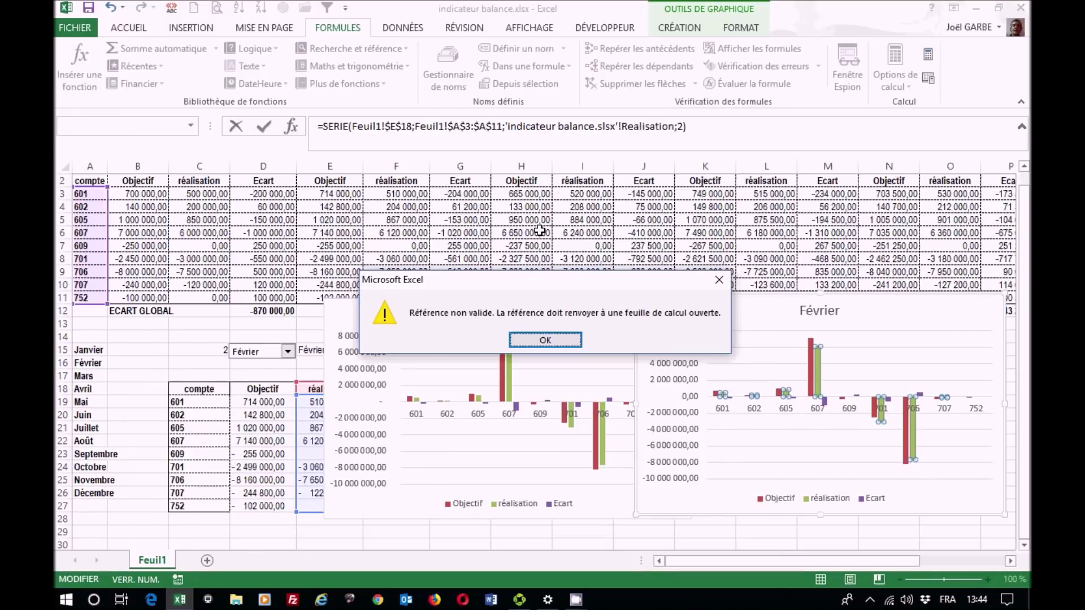
click(545, 340)
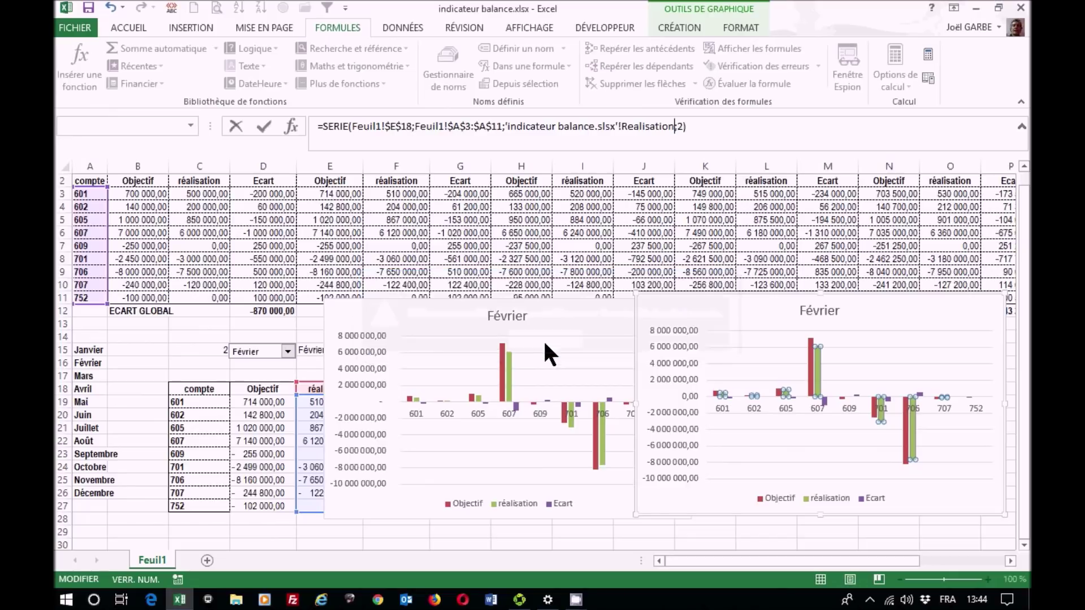
- Correct the workbook extension to .xlsx in the réalisation series' reference and try to apply the series formula
click(597, 126)
key(Delete)
text(x)
key(Return)
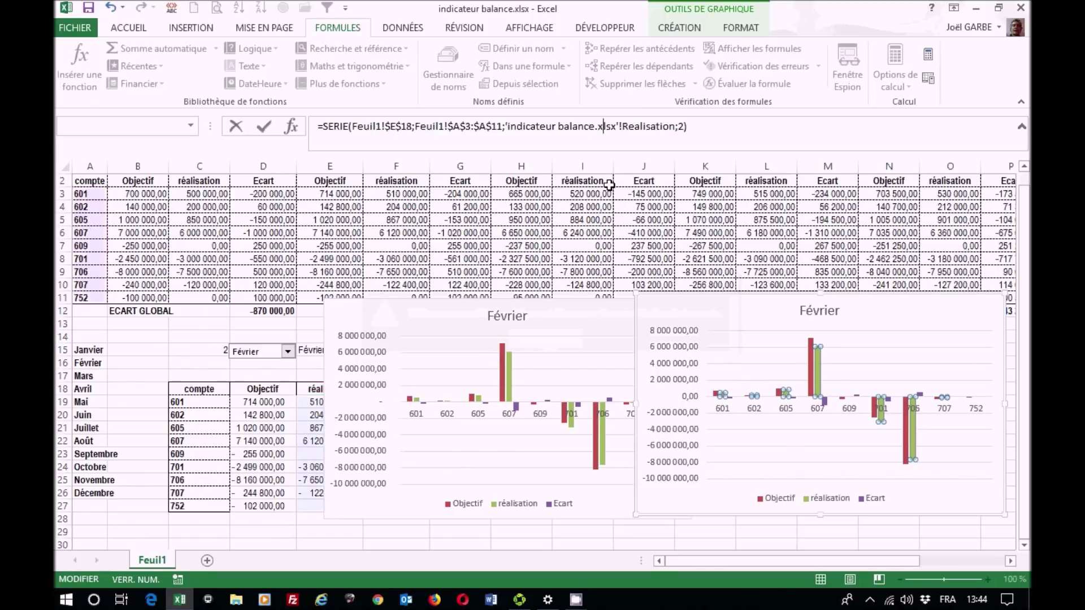
click(701, 126)
key(Return)
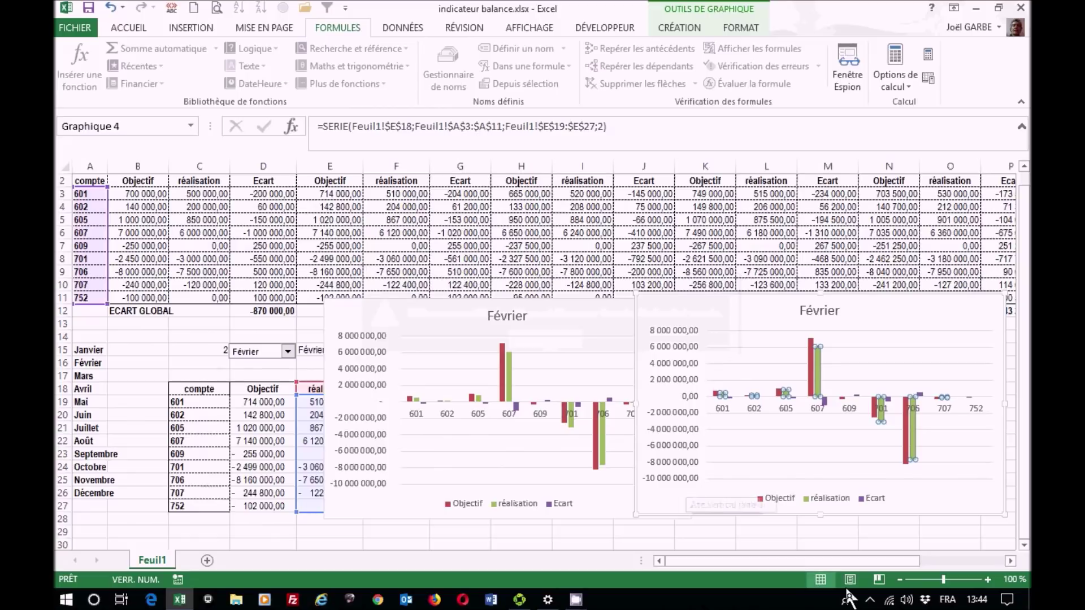
click(575, 600)
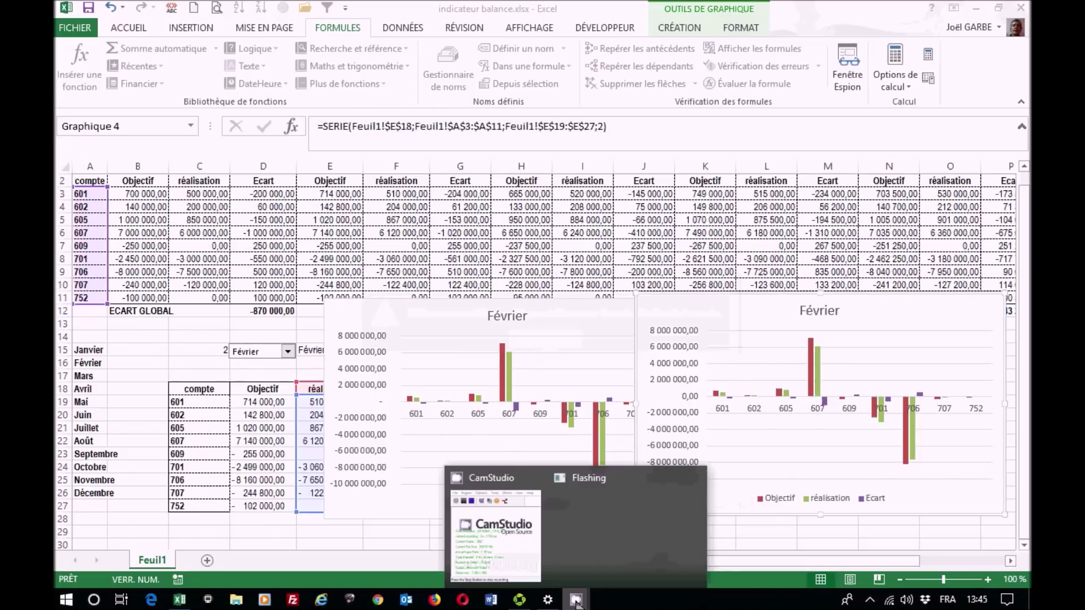
click(509, 538)
click(710, 444)
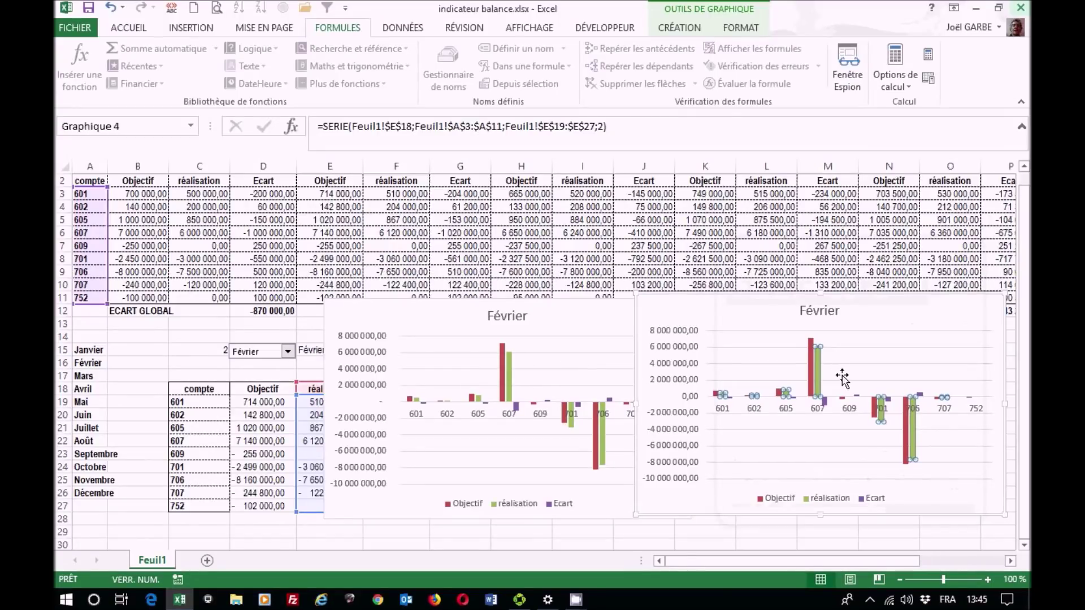
- Try again to replace the réalisation series' values range $E$19:$E$27 with 'indicateur balance.xlsx'!Realisation
drag(506, 128, 593, 126)
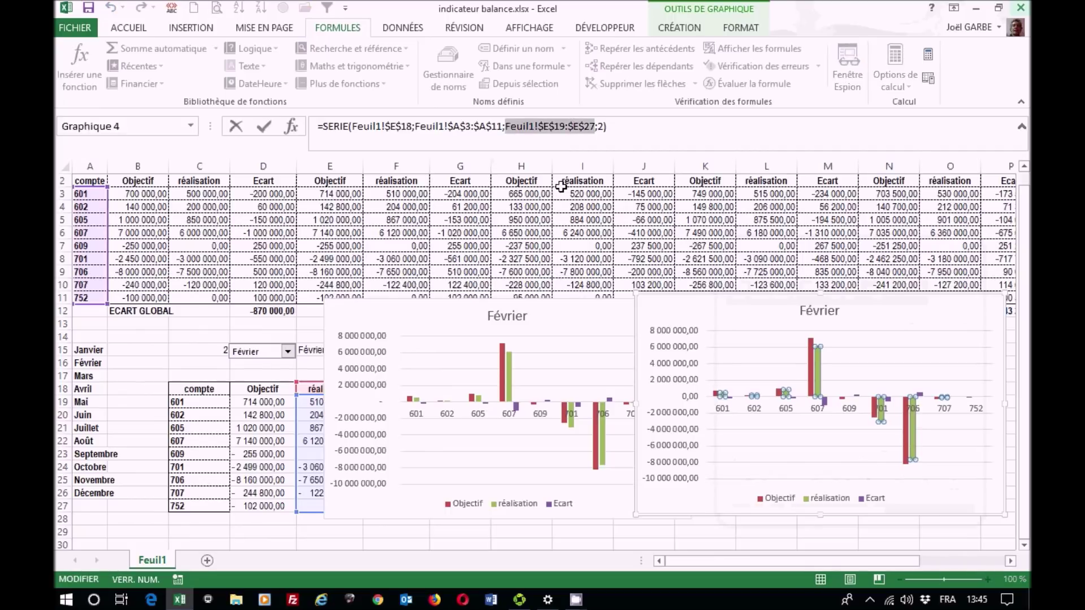
text('i)
text(ndica)
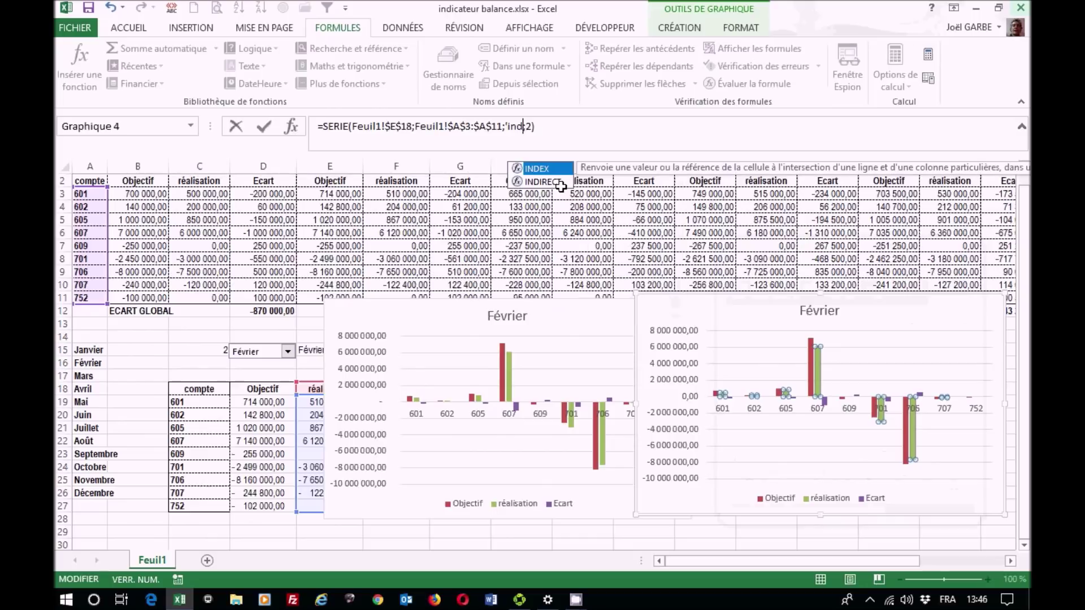
text(teur b)
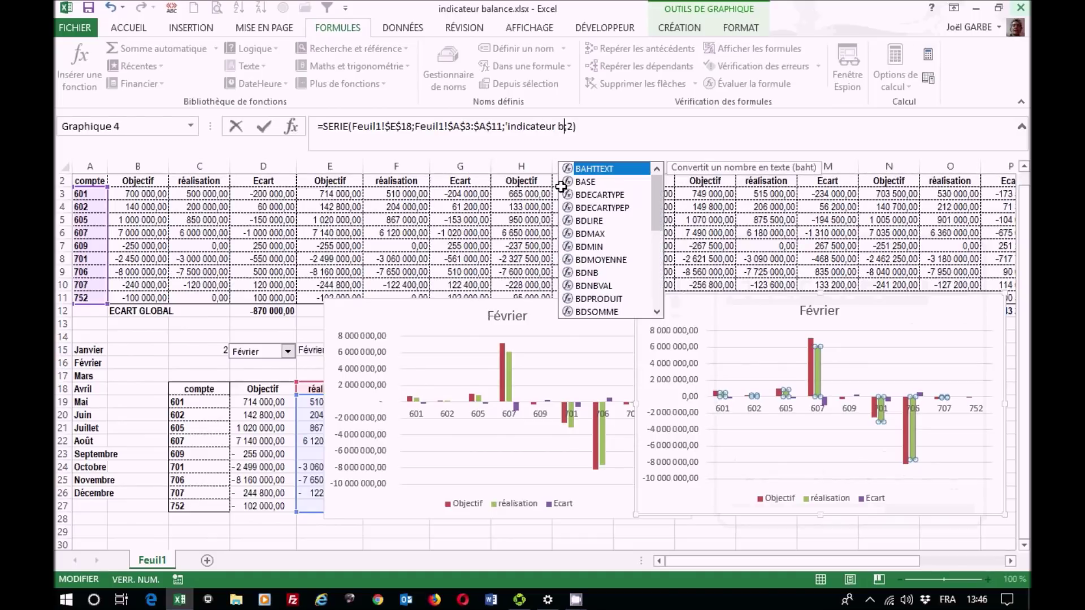
text(alance)
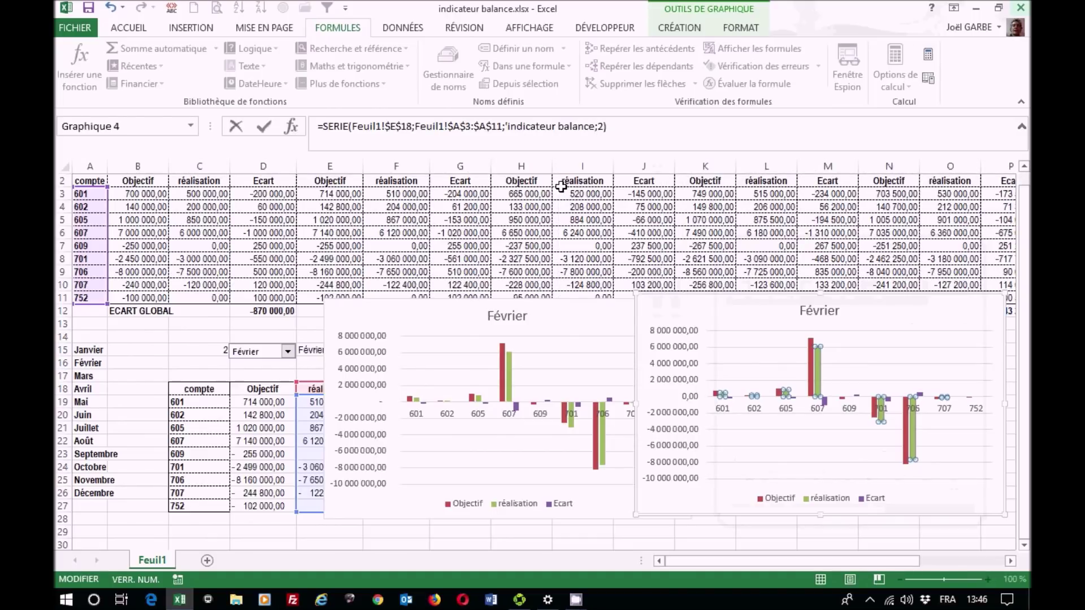
text(.xlsx'!)
text(Realisation)
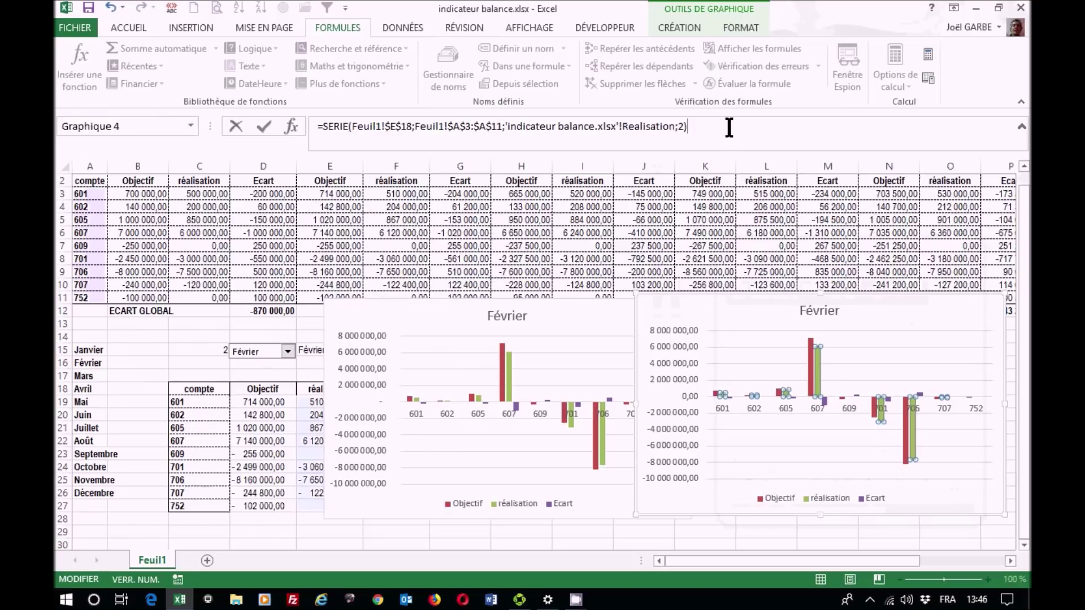
- Replace the values range of the copied chart's Ecart series with 'indicateur balance.xlsx'!Ecart and apply the series formula
drag(505, 126, 593, 126)
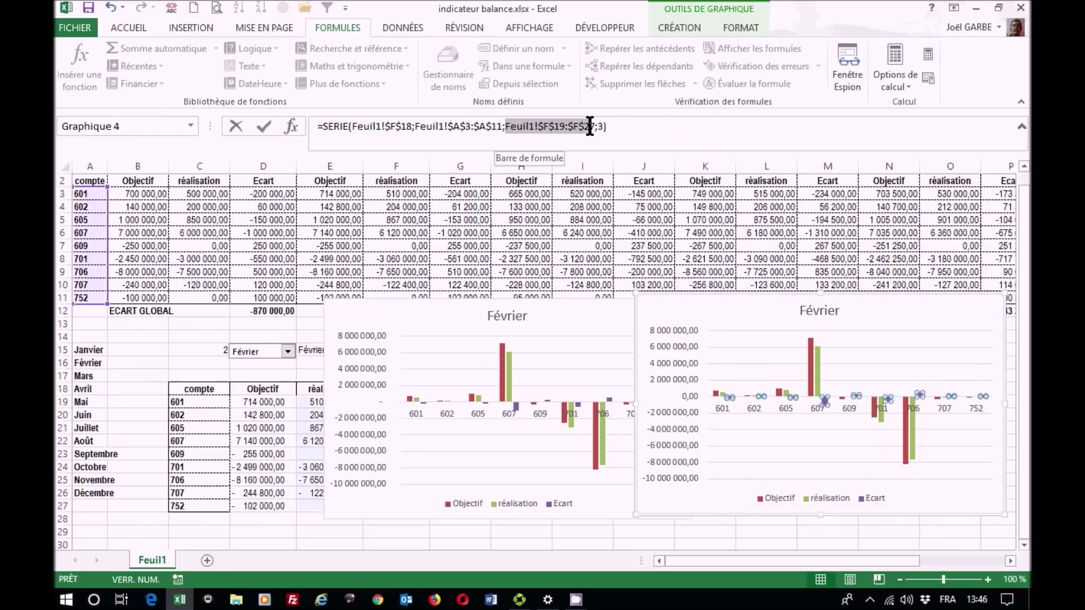
key(Delete)
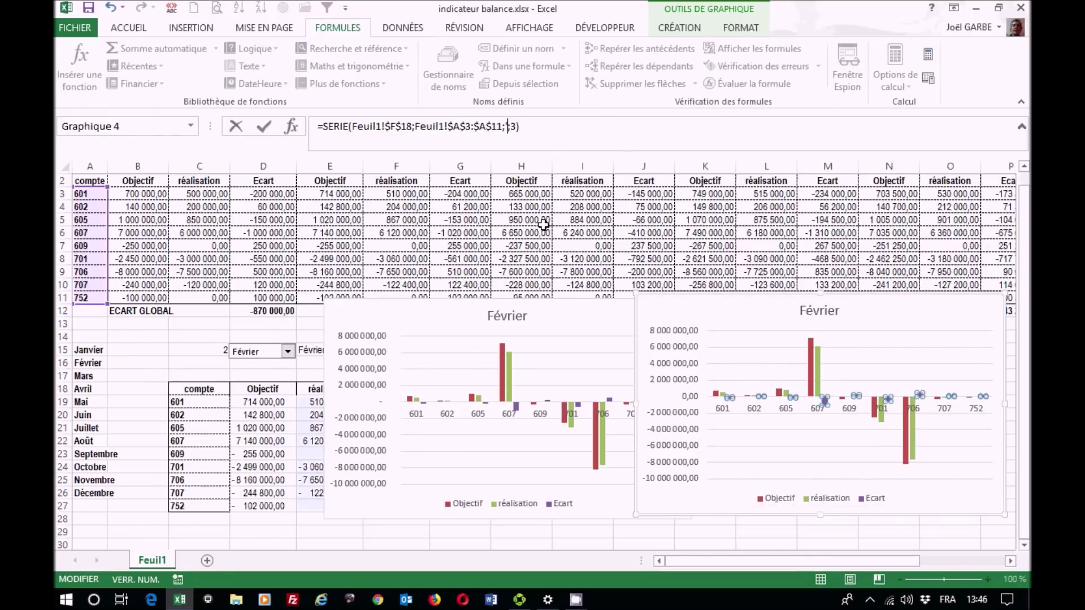
text('indicate)
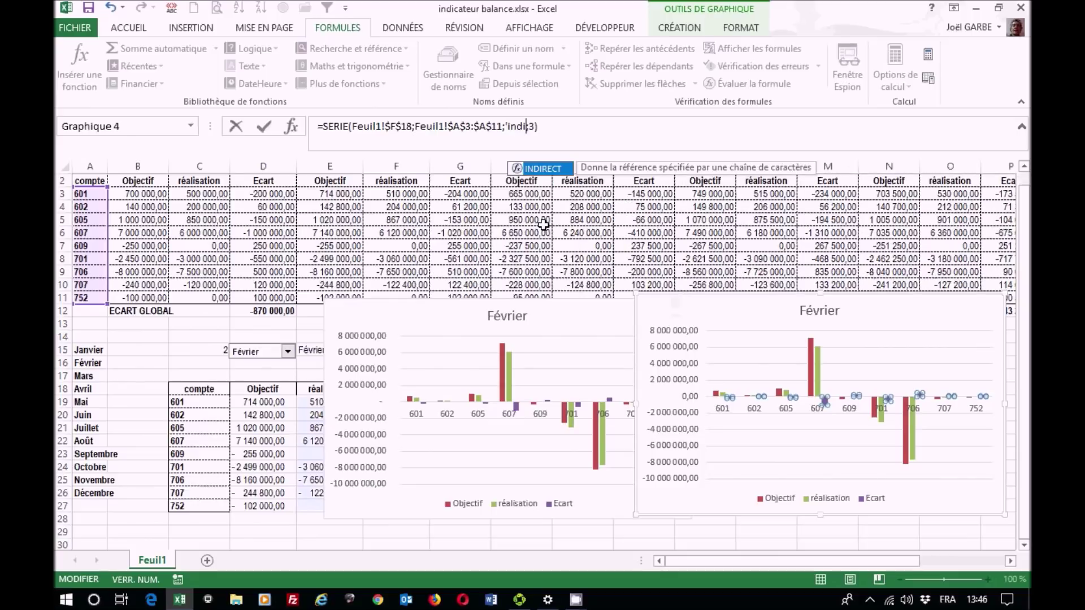
text(ur)
text( bal)
text(ance.)
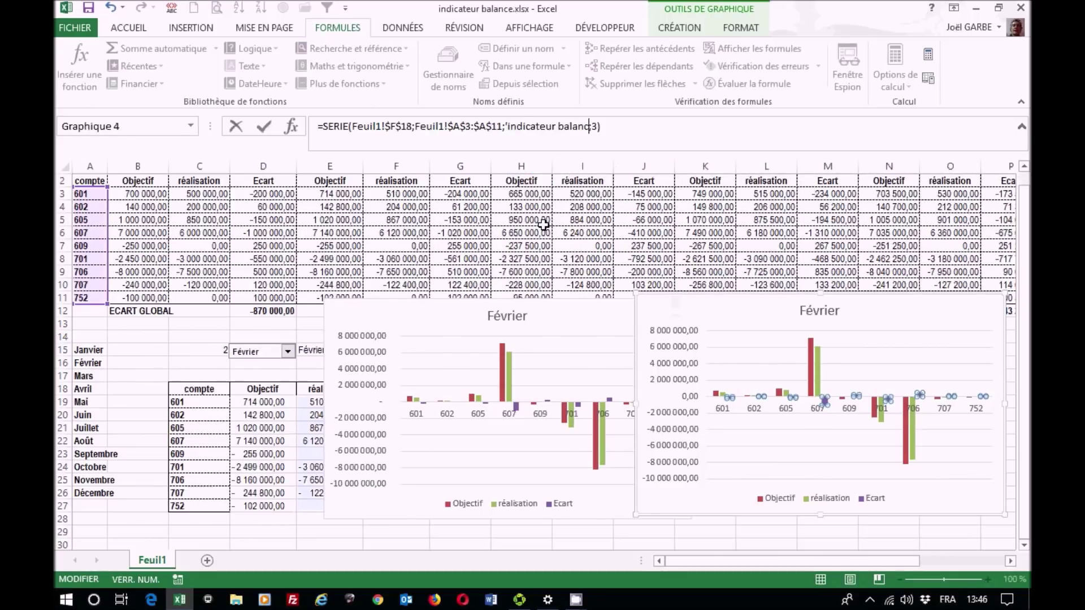
text(xlsx)
text('!)
text(Ecart)
key(Return)
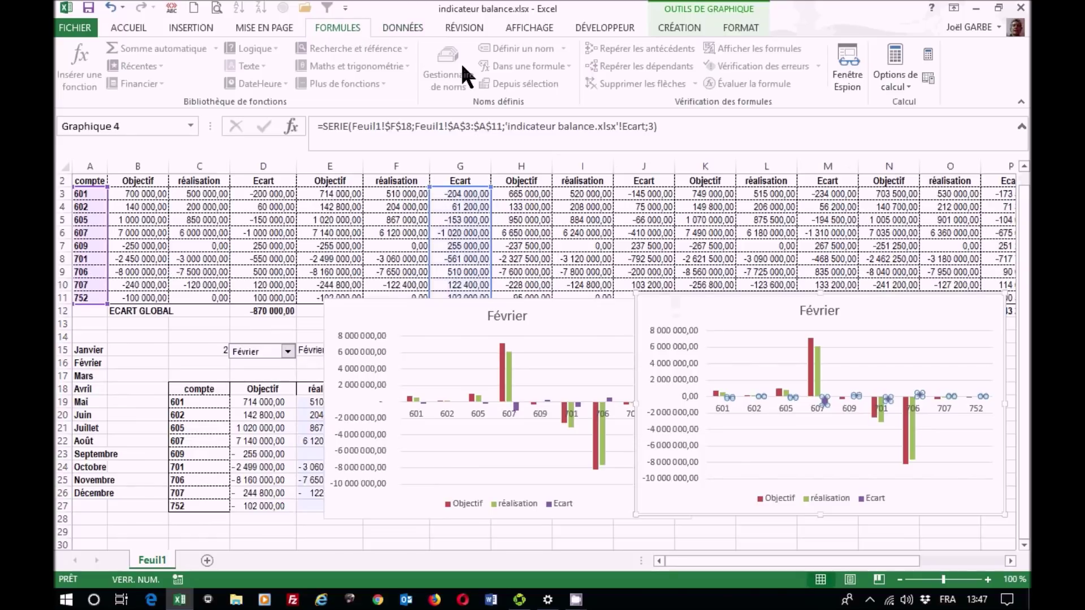
- Check the DECALER definitions of the names Ecart and Realisation in the Name Manager
click(429, 544)
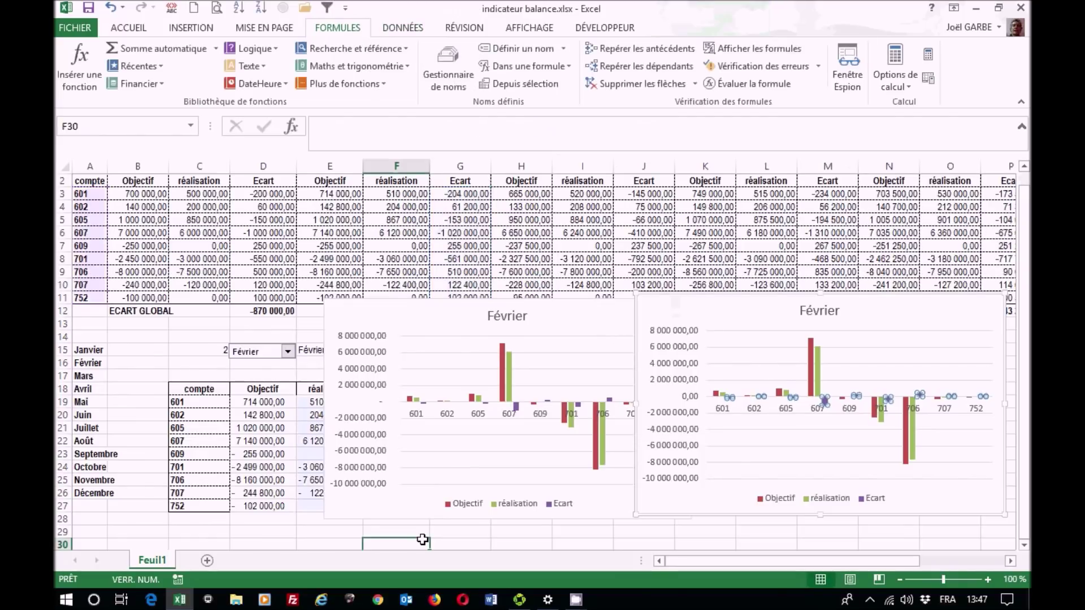
click(447, 56)
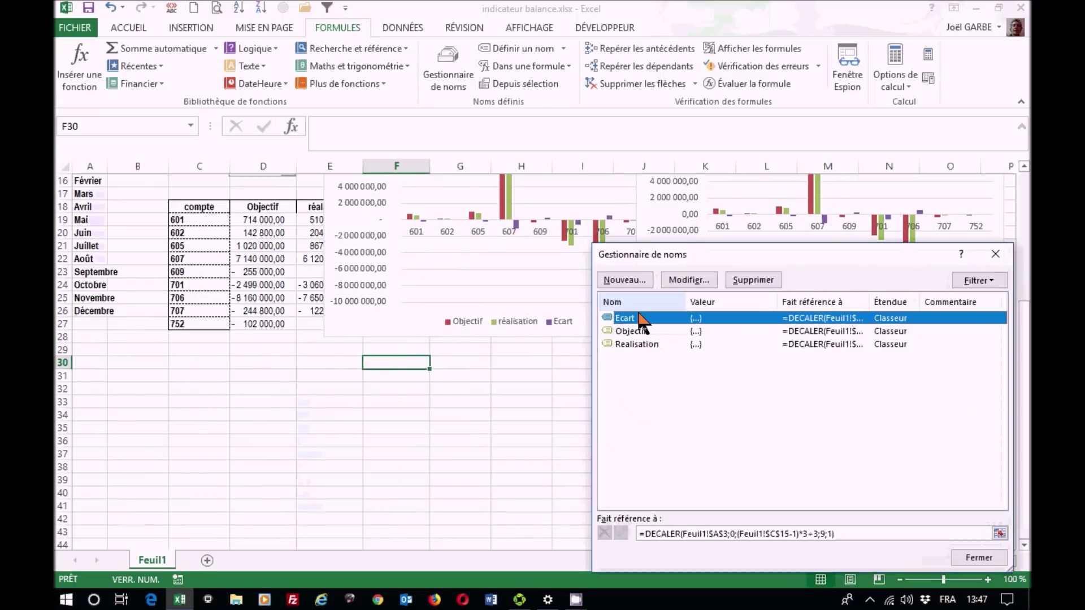
click(647, 344)
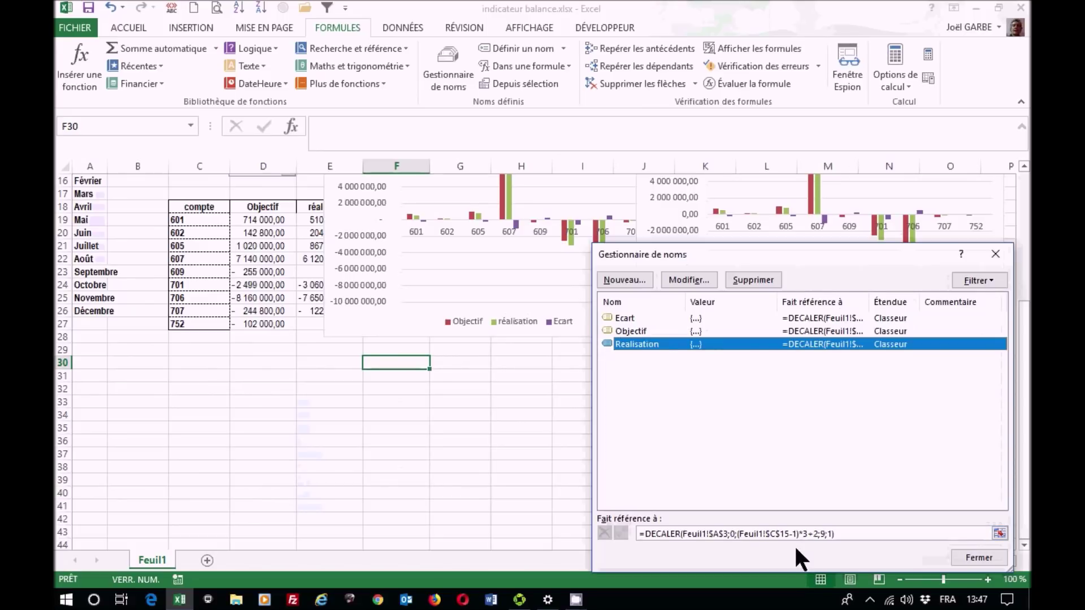
click(979, 558)
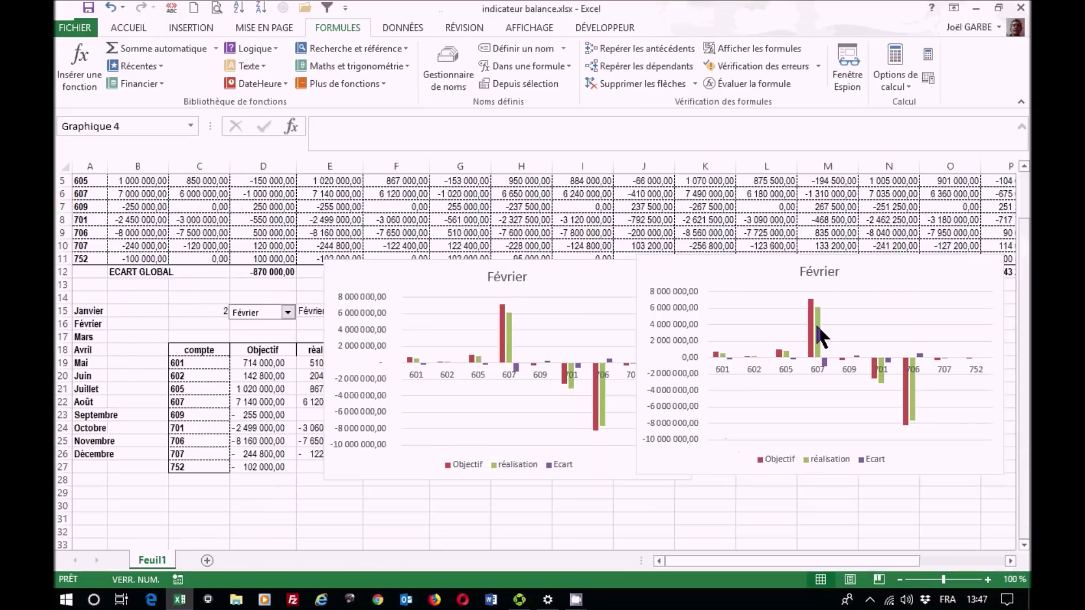
- Enter 'indicateur balance.xlsx'!Realisation in place of the values range in the copied chart's réalisation series formula
click(815, 320)
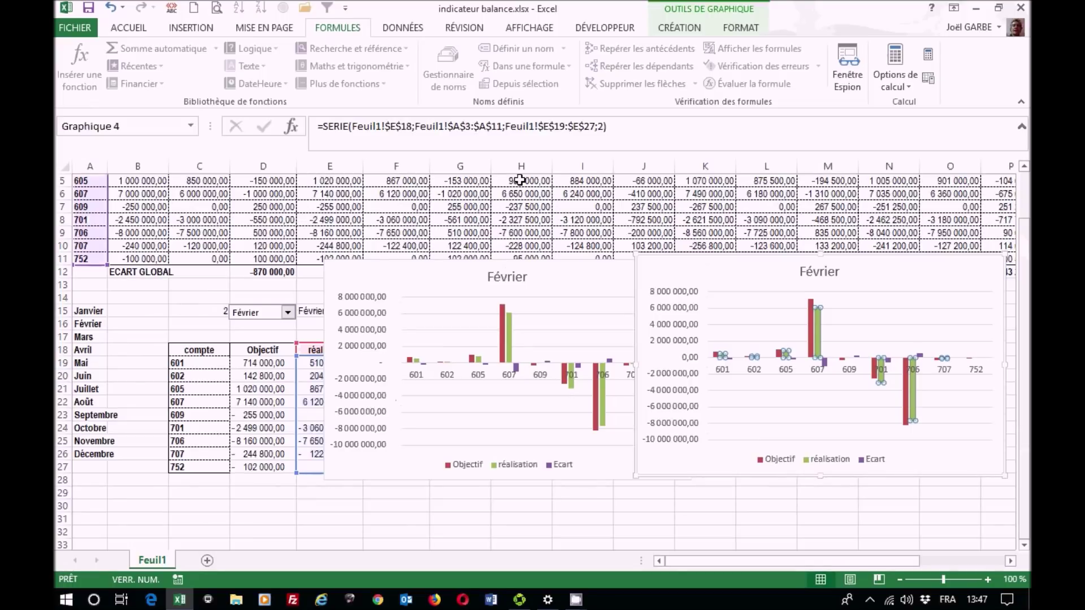
drag(506, 127, 594, 125)
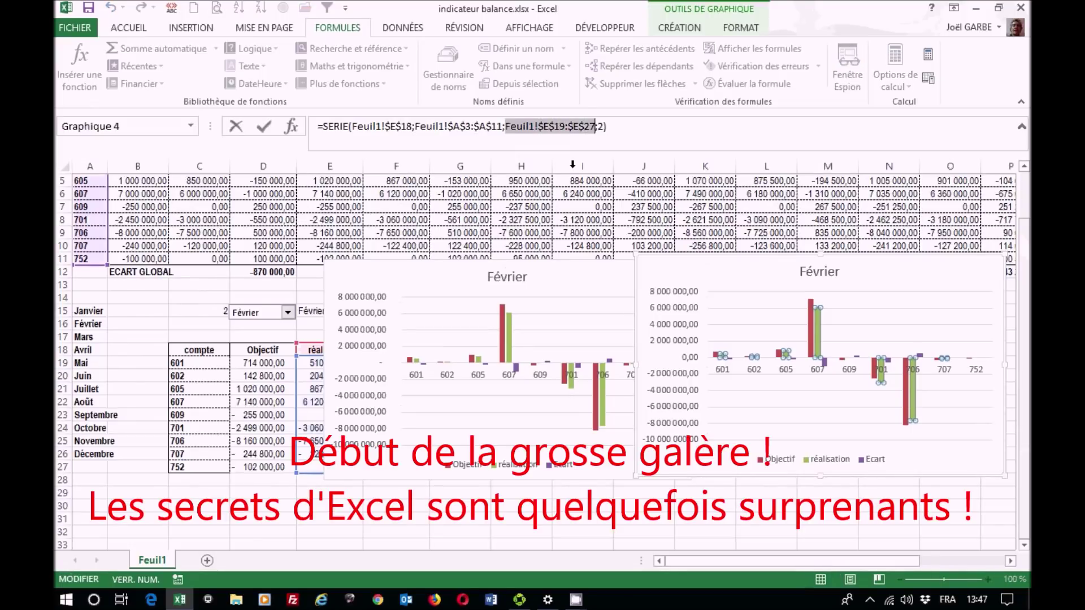
key(Delete)
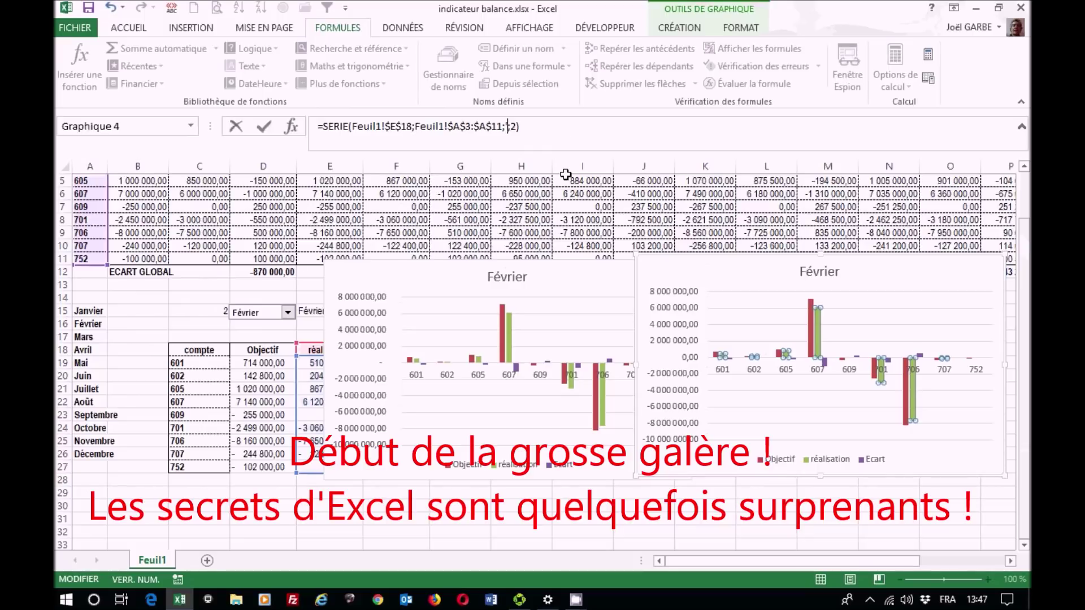
text('indicateur ba)
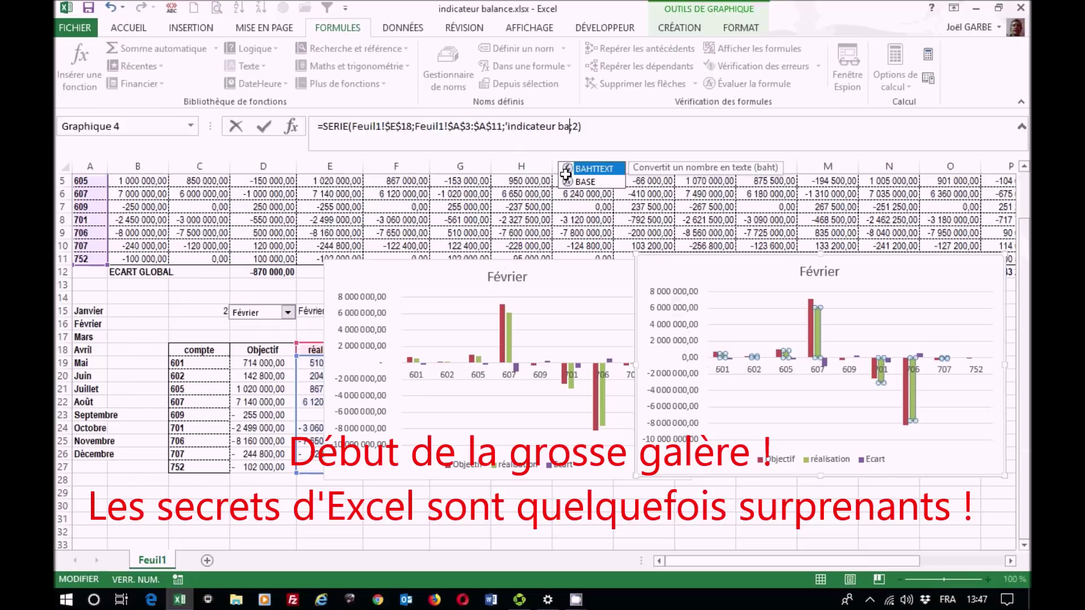
text(lance)
text(.xl)
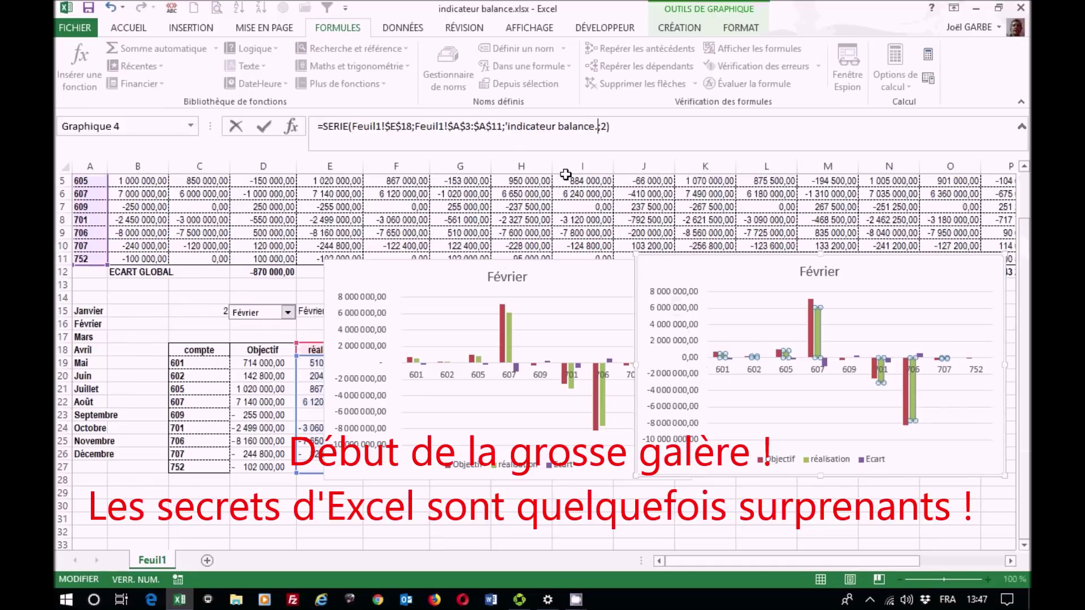
text(sx'!Realisation)
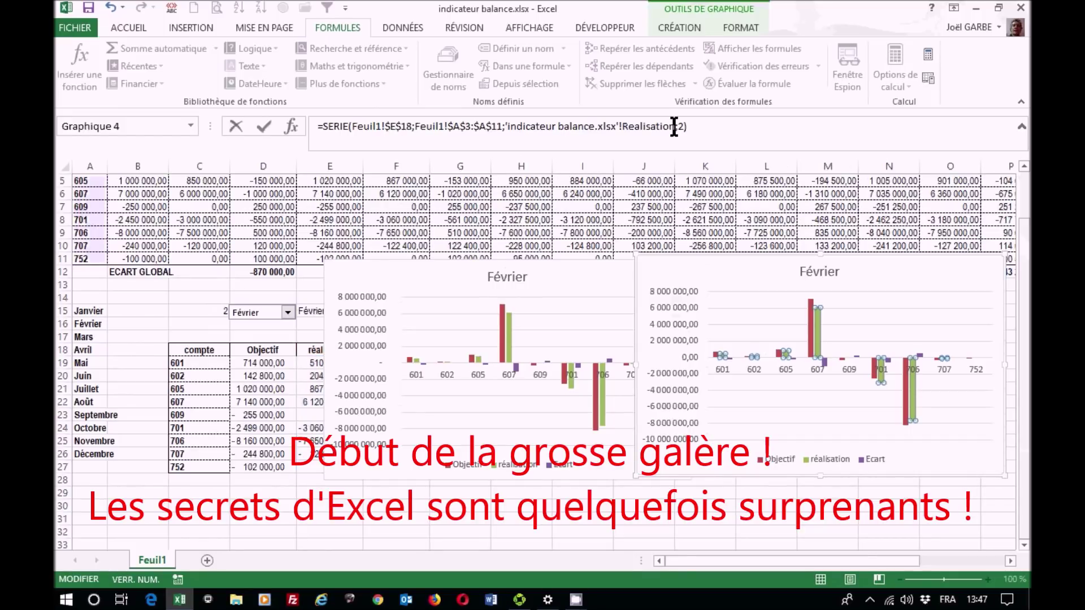
- Substitute the name Ecart for Realisation in the réalisation series' values reference and apply the formula
drag(674, 126, 623, 127)
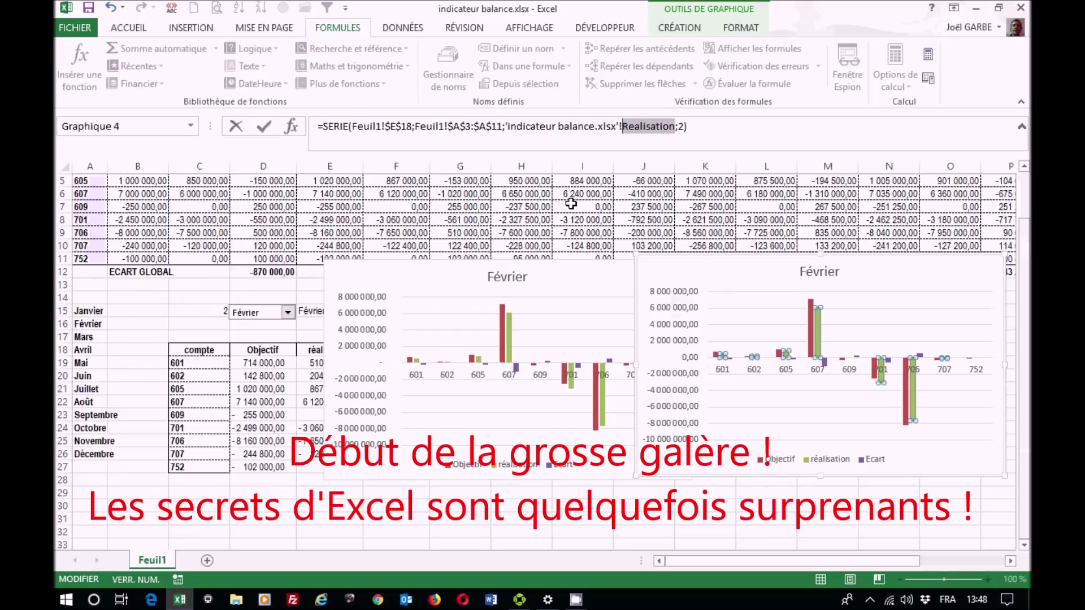
text(Ecart)
key(Return)
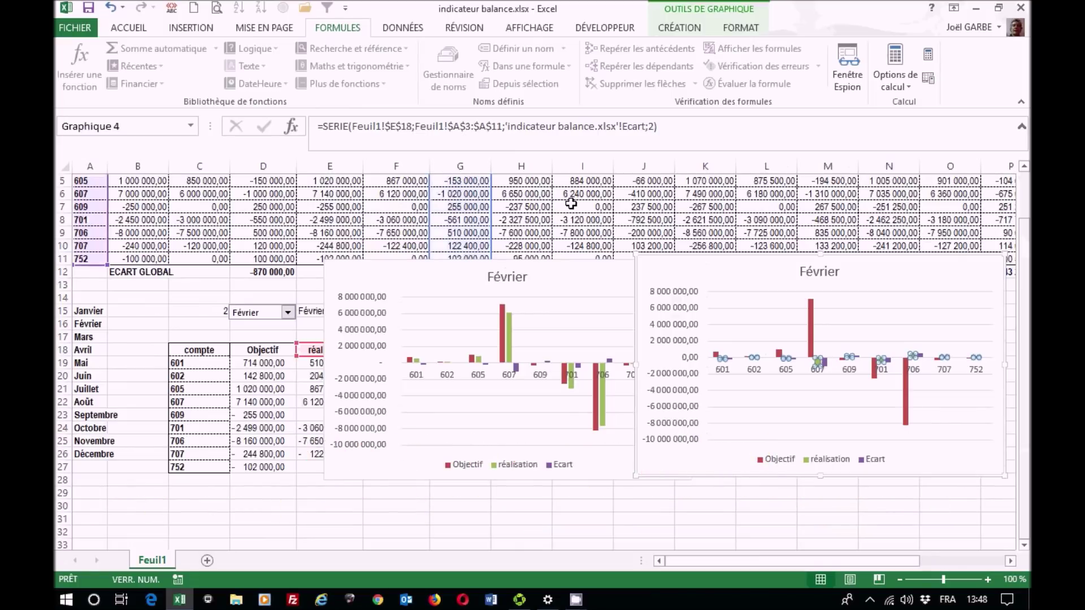
- Rename the defined name Realisation as Real in the Name Manager, keeping its DECALER reference
click(536, 491)
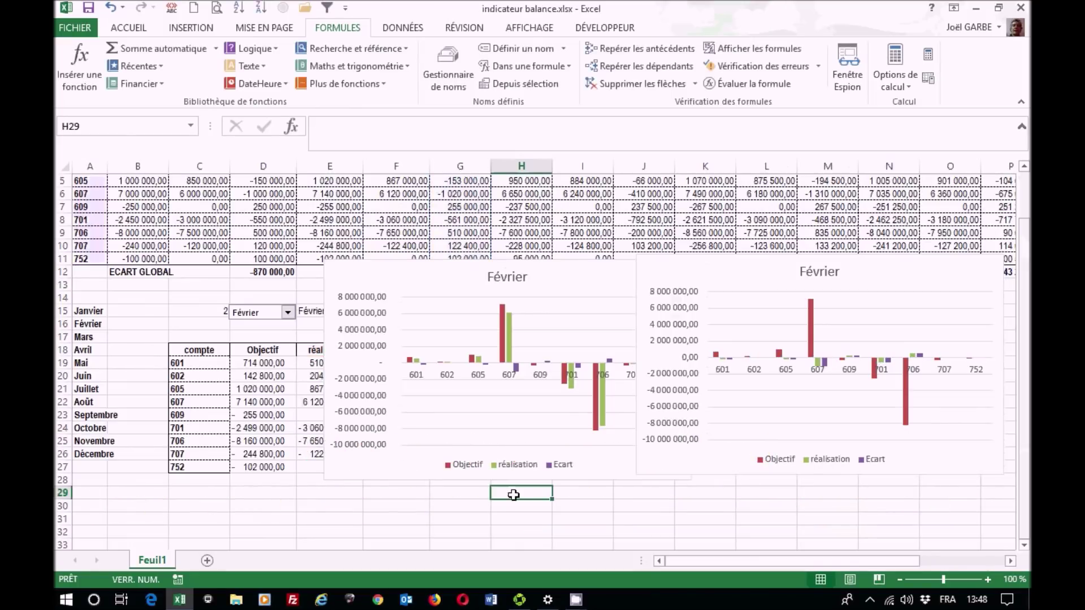
click(449, 61)
click(640, 344)
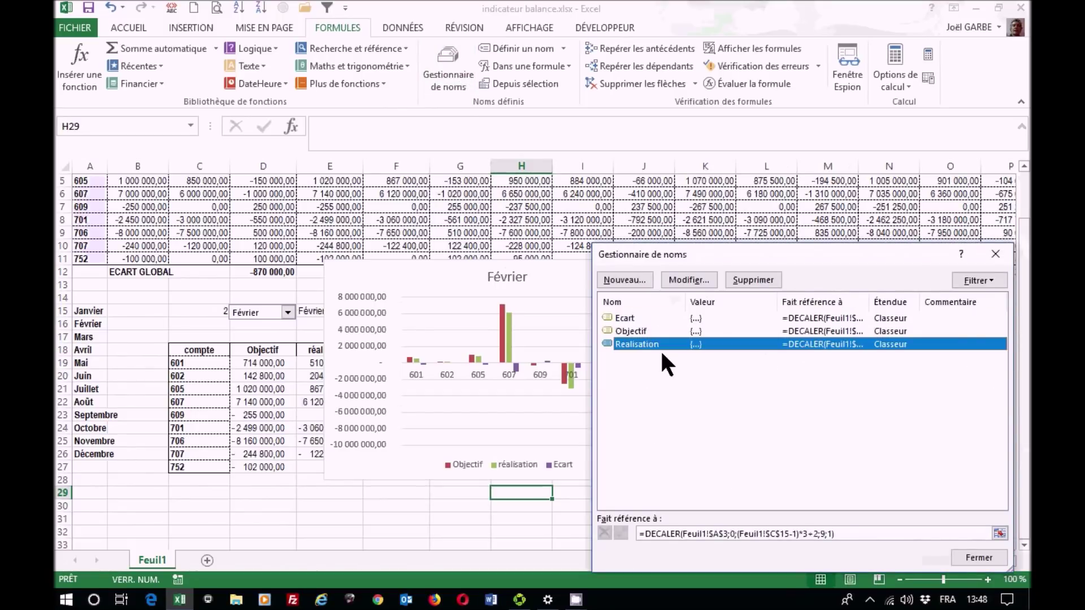
click(690, 281)
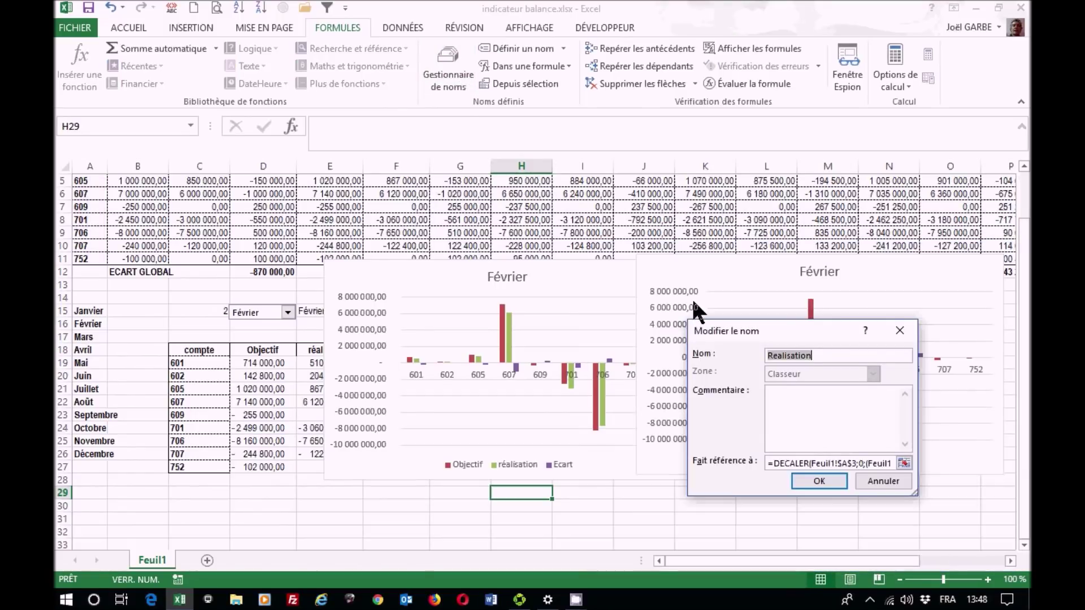
click(821, 356)
key(BackSpace)
key(BackSpace)
key(BackSpace)
key(BackSpace)
key(BackSpace)
key(BackSpace)
click(813, 480)
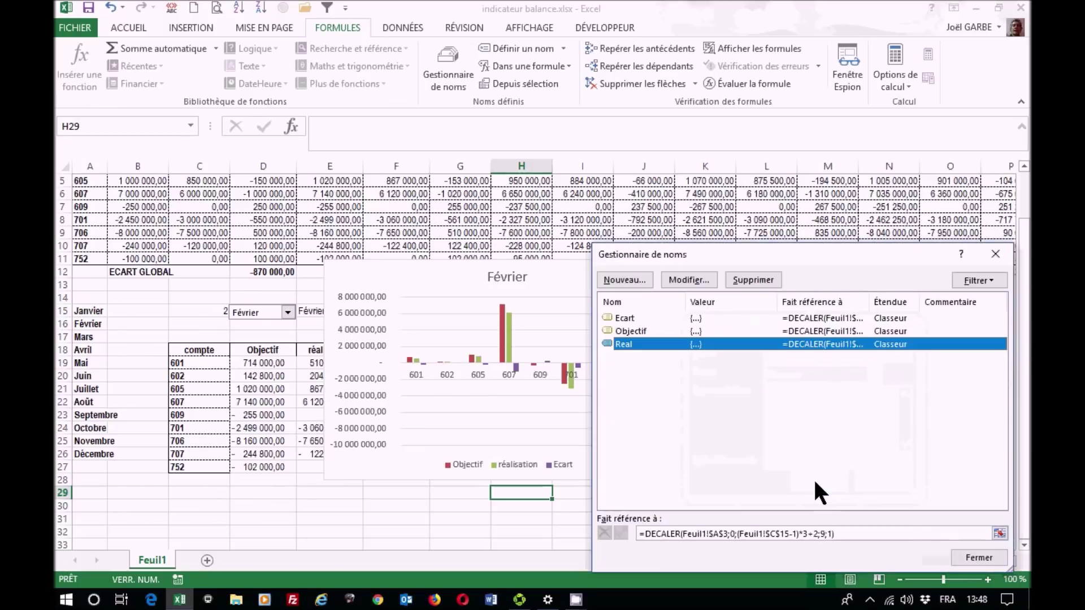
click(979, 557)
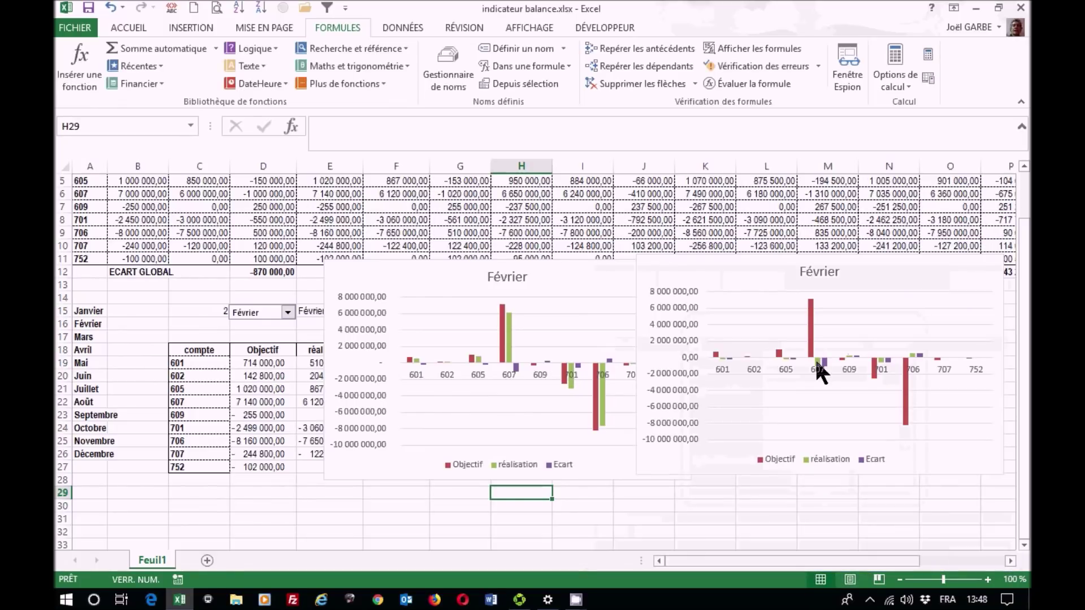
- Try to replace the name Ecart with Real in the values reference of the copied chart's réalisation series
click(910, 353)
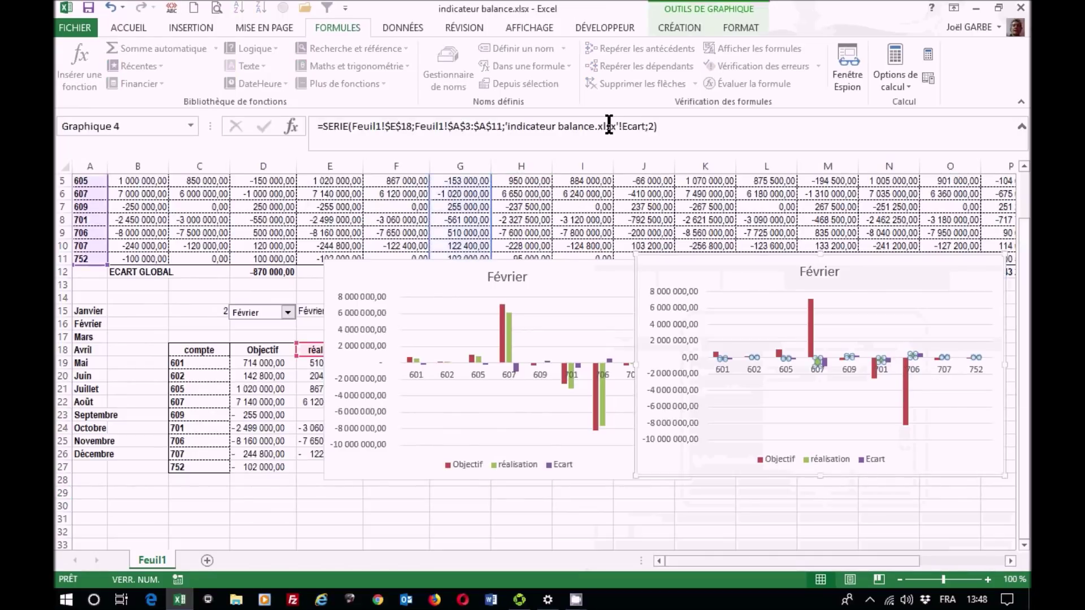
click(644, 126)
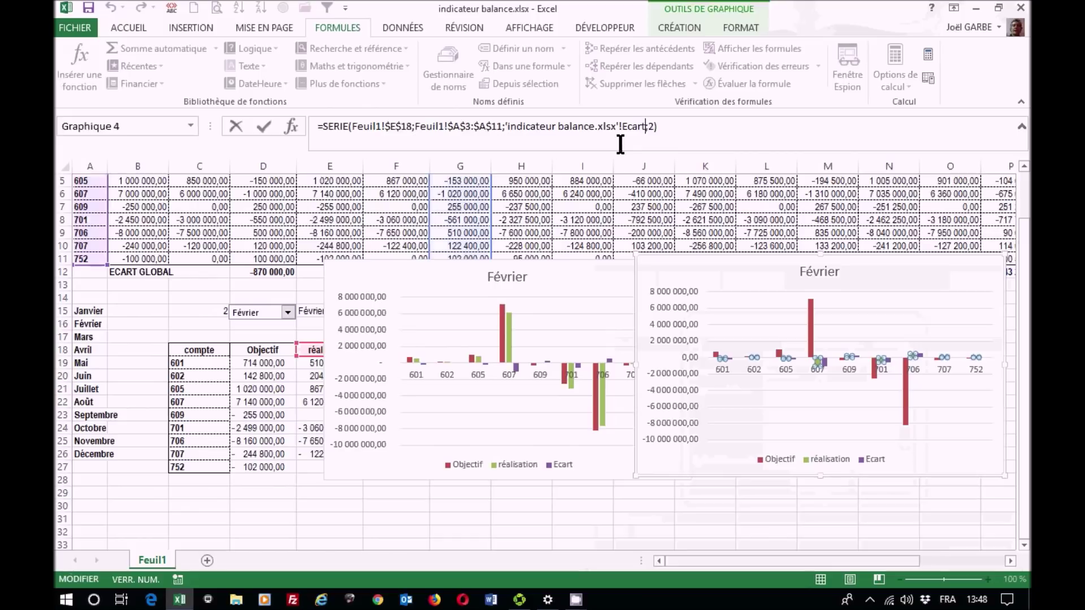
key(BackSpace)
key(BackSpace)
key(BackSpace)
key(BackSpace)
key(BackSpace)
text(Real)
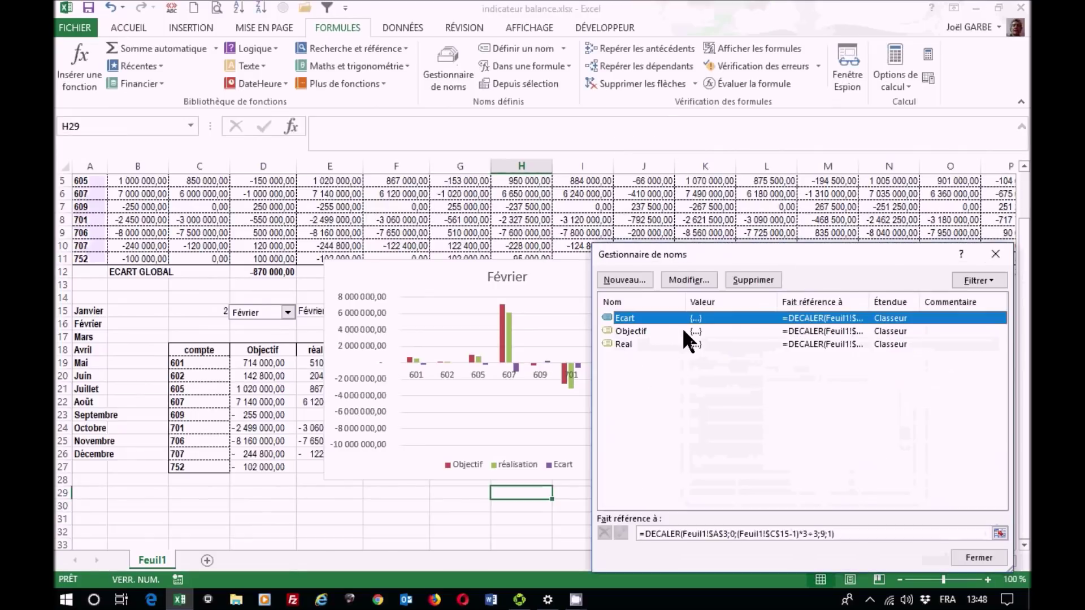
- Compare the DECALER references of the names Ecart, Objectif and Real in the Name Manager
click(624, 344)
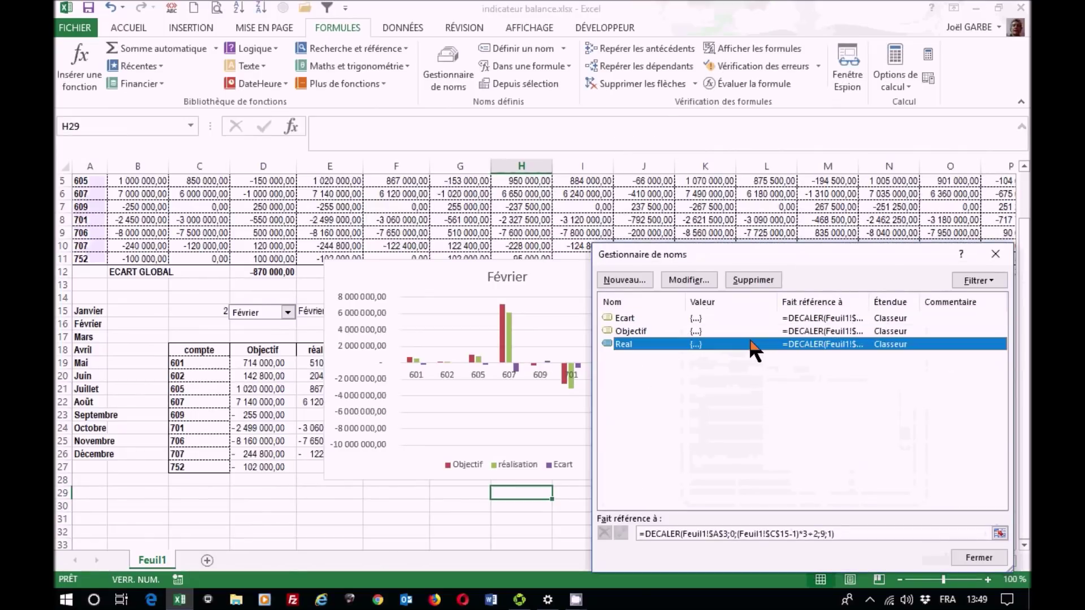
click(798, 332)
click(793, 344)
click(801, 329)
click(800, 319)
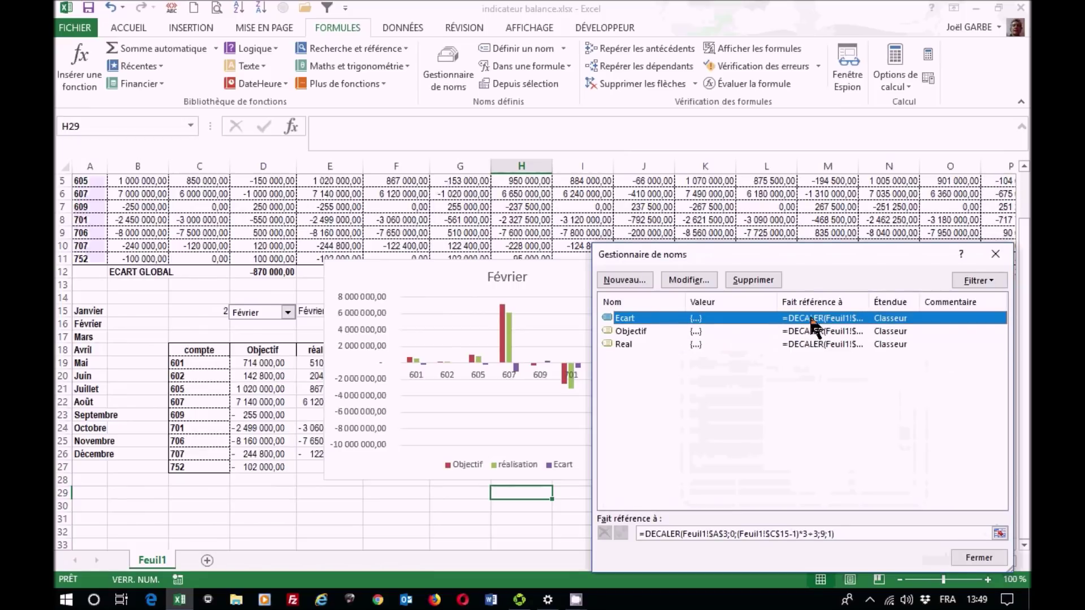
click(799, 332)
click(800, 343)
click(806, 332)
click(808, 318)
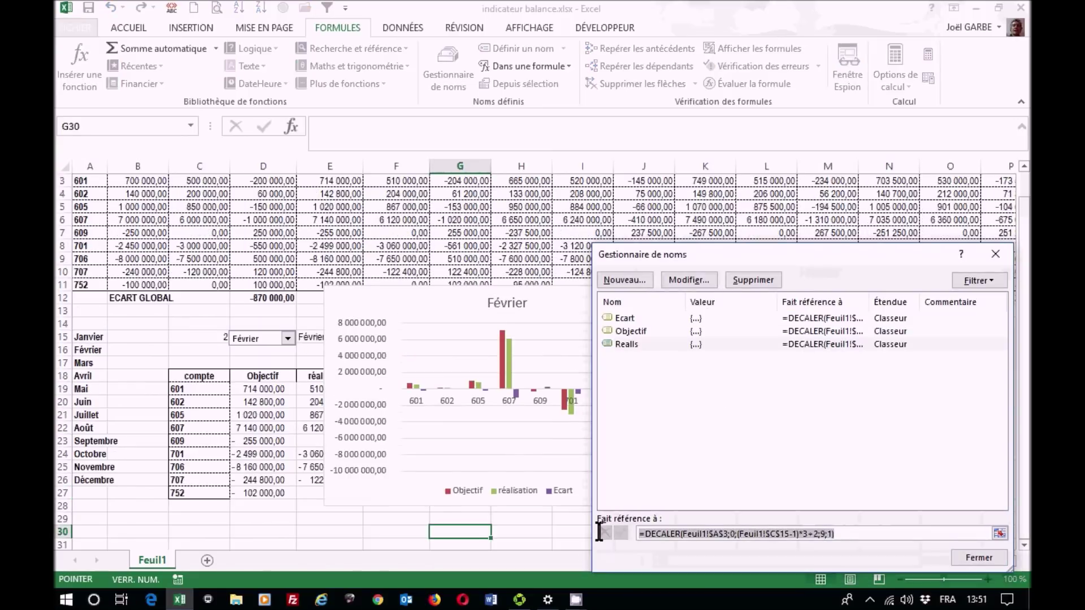
- Delete the defined name Realls from the workbook
click(620, 343)
click(749, 283)
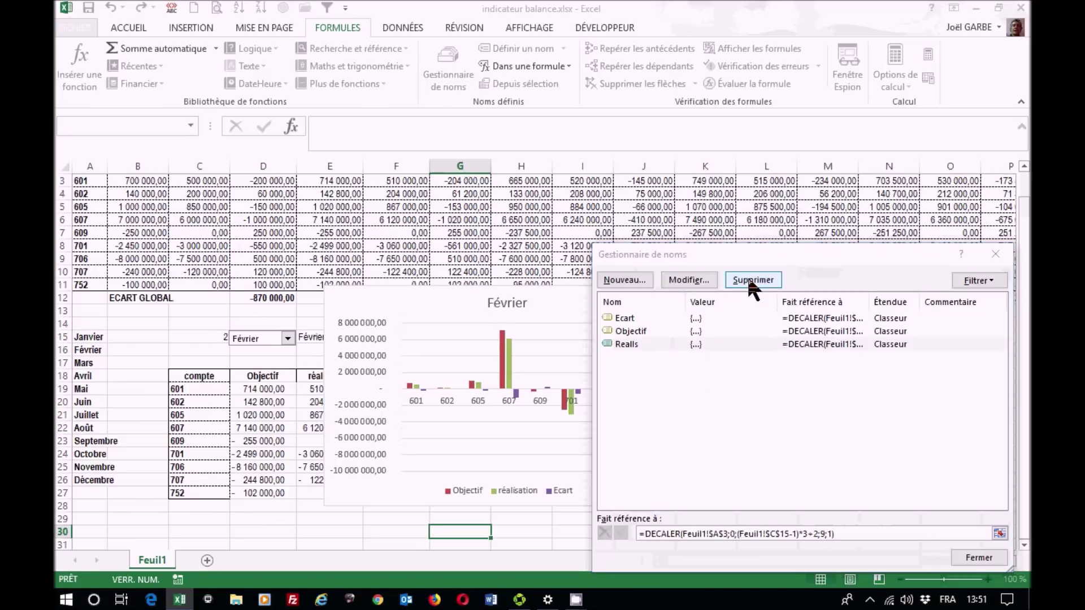
click(488, 337)
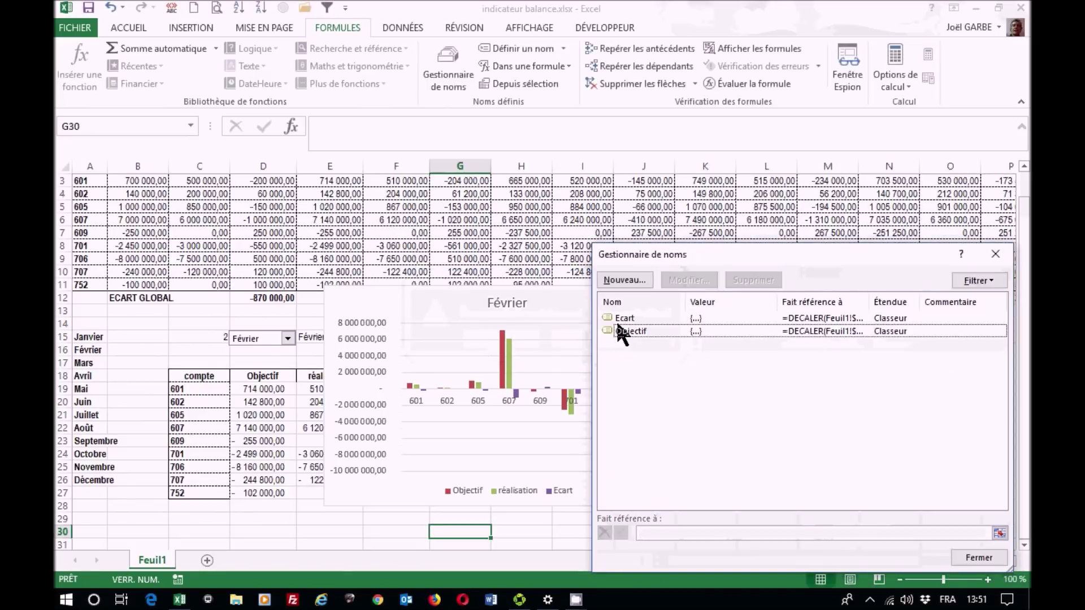
- Create a workbook-level name Reel that refers to =DECALER(Feuil1!$A$3;0;(Feuil1!$C$15-1)*3+2;9;1)
click(619, 273)
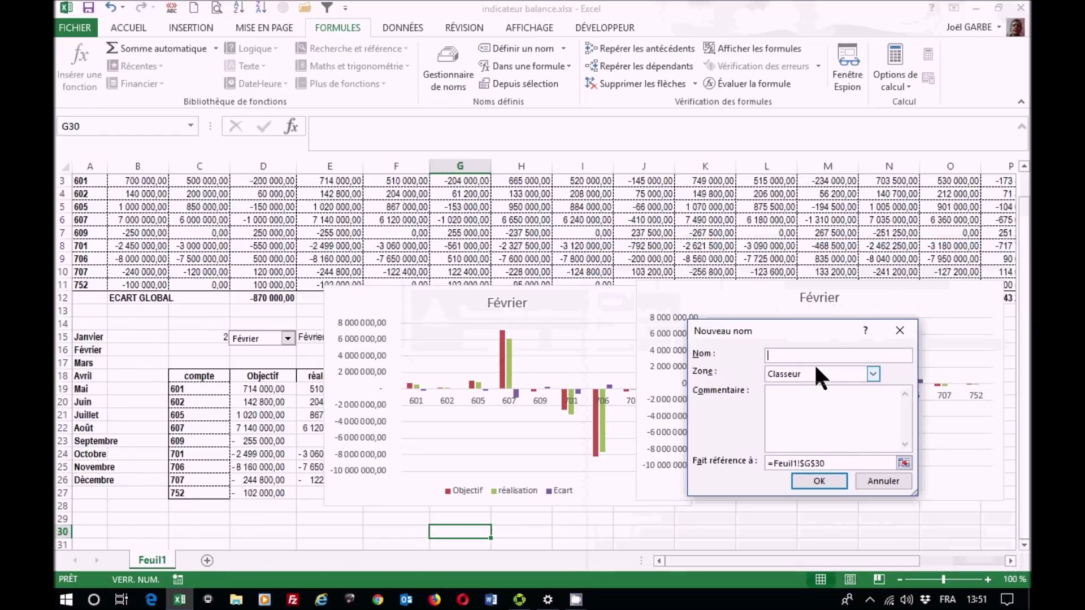
text(Reel)
click(779, 462)
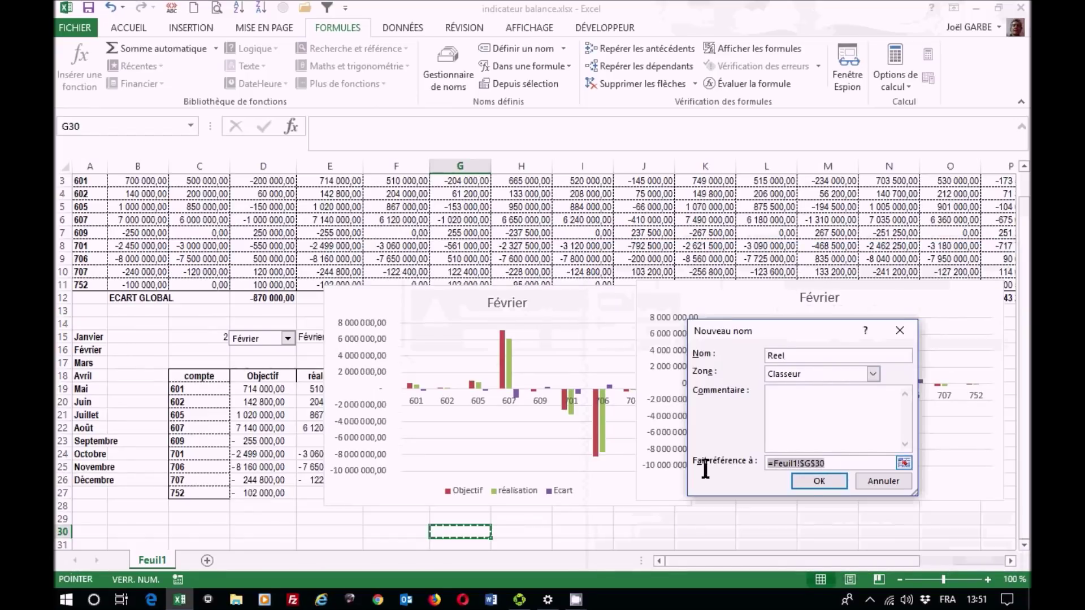
key(ctrl+v)
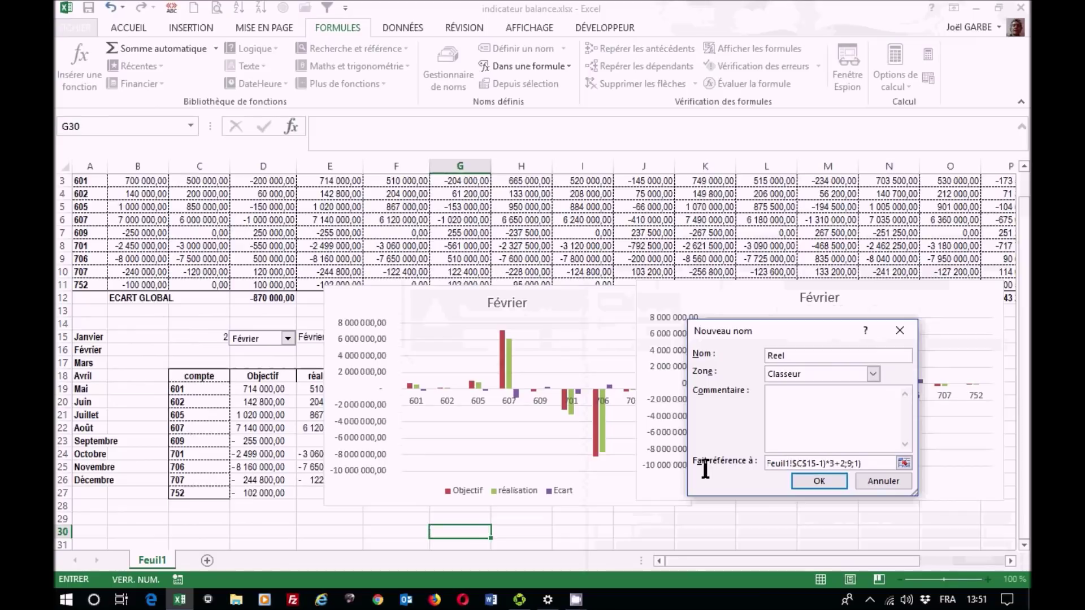
click(827, 479)
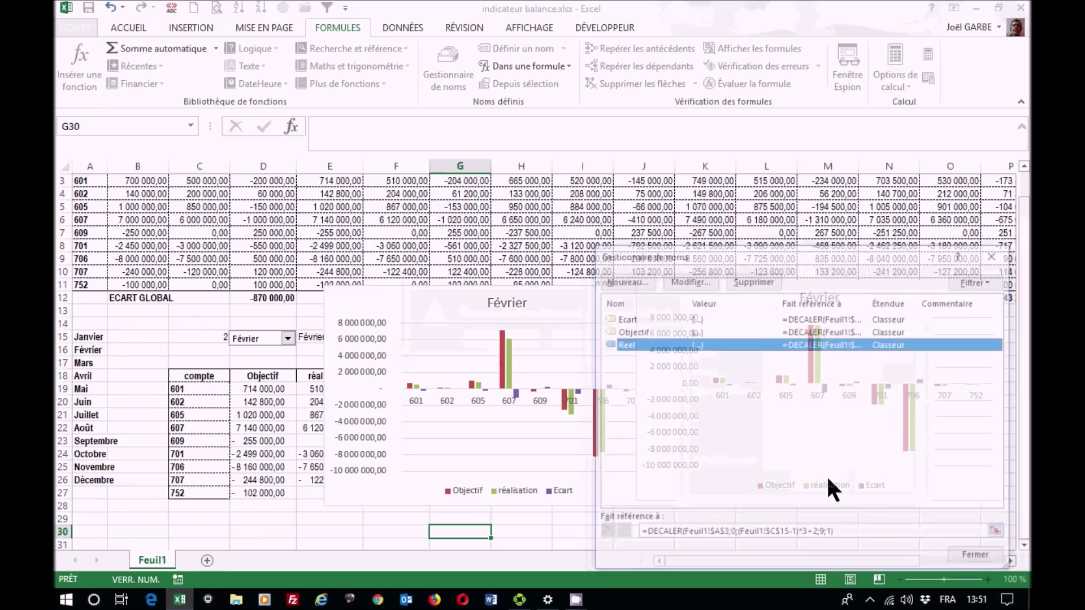
click(983, 558)
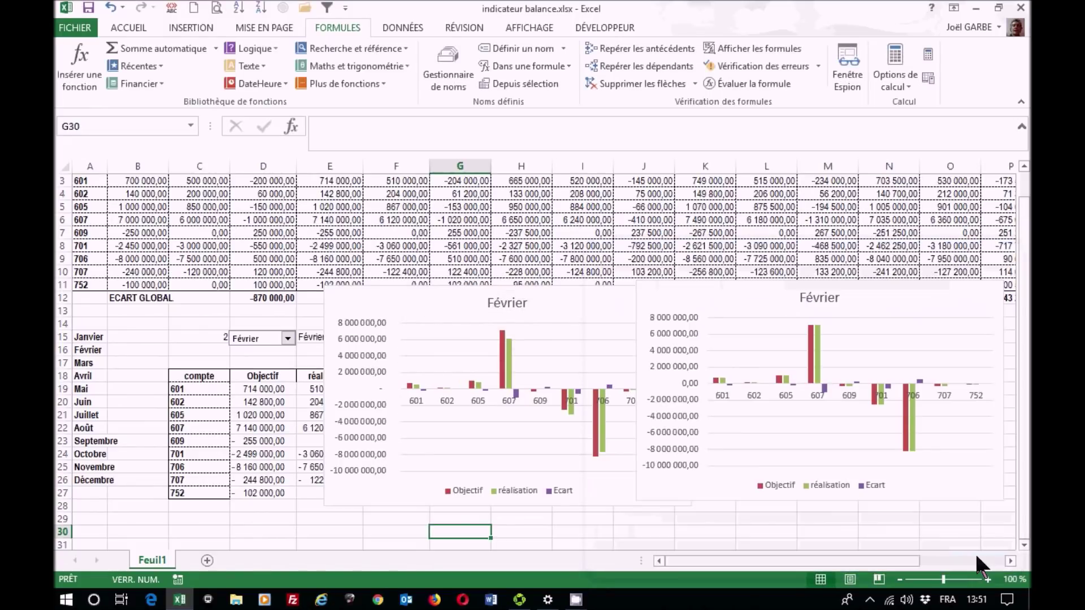
- Replace the name Objectif with Reel in the values reference of the copied chart's réalisation series formula
click(913, 430)
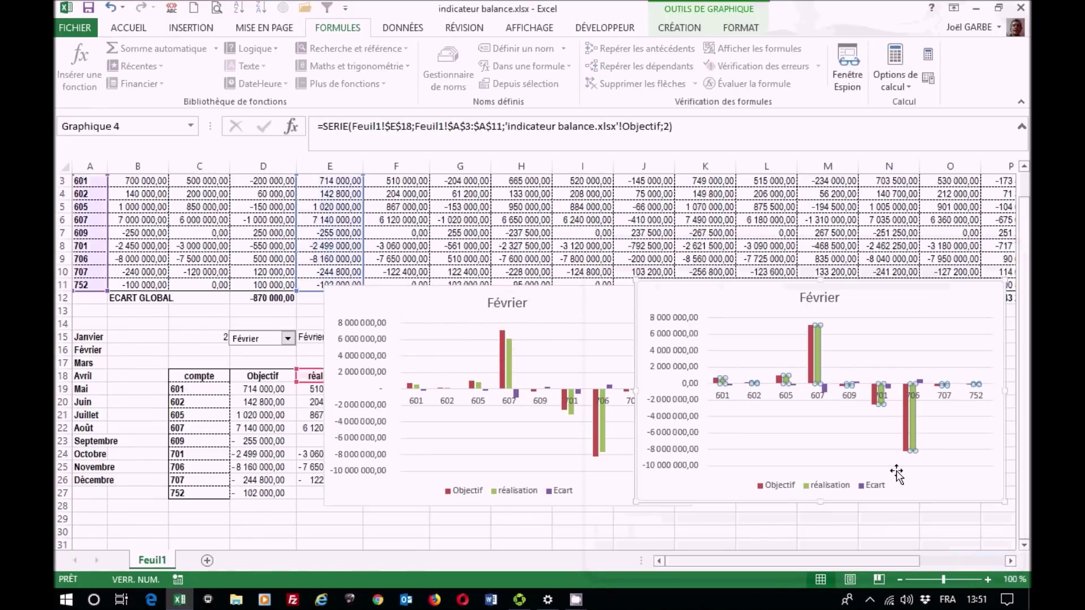
click(657, 126)
key(BackSpace)
key(BackSpace)
key(BackSpace)
key(BackSpace)
key(BackSpace)
key(BackSpace)
key(BackSpace)
key(BackSpace)
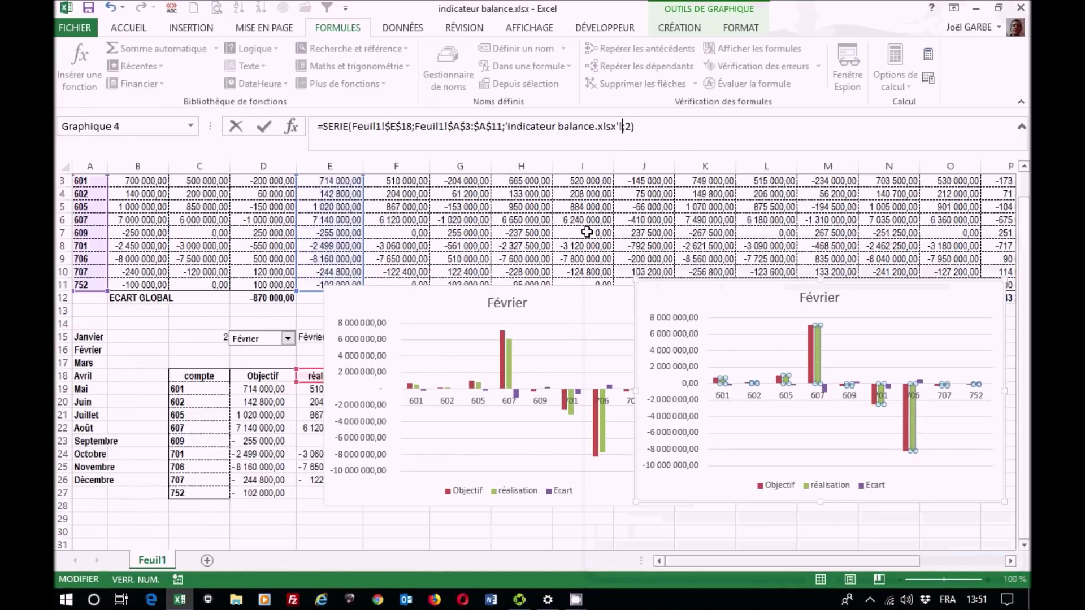
text(Reel)
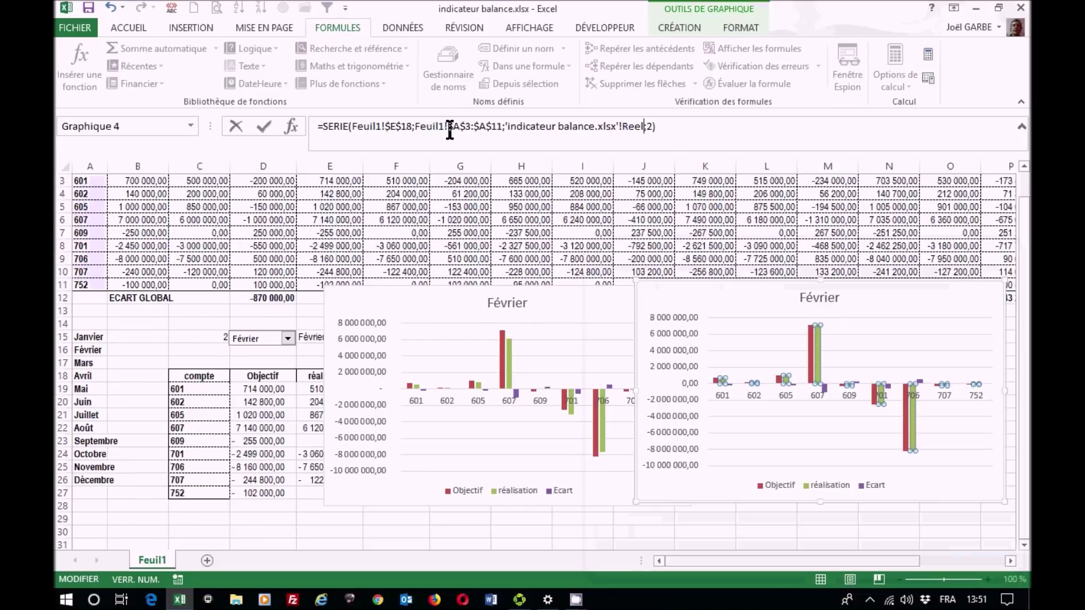
- Try to point the réalisation series' title reference to Feuil1!$C$2 instead of Feuil1!$E$18
scroll(407, 126, up, 1)
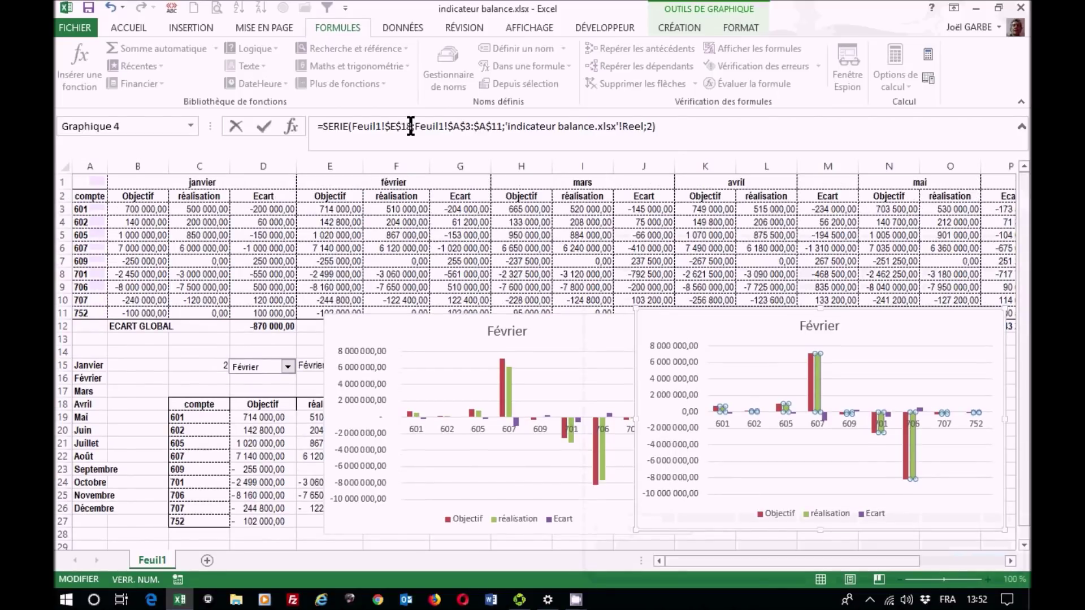
double_click(411, 126)
shift+click(351, 126)
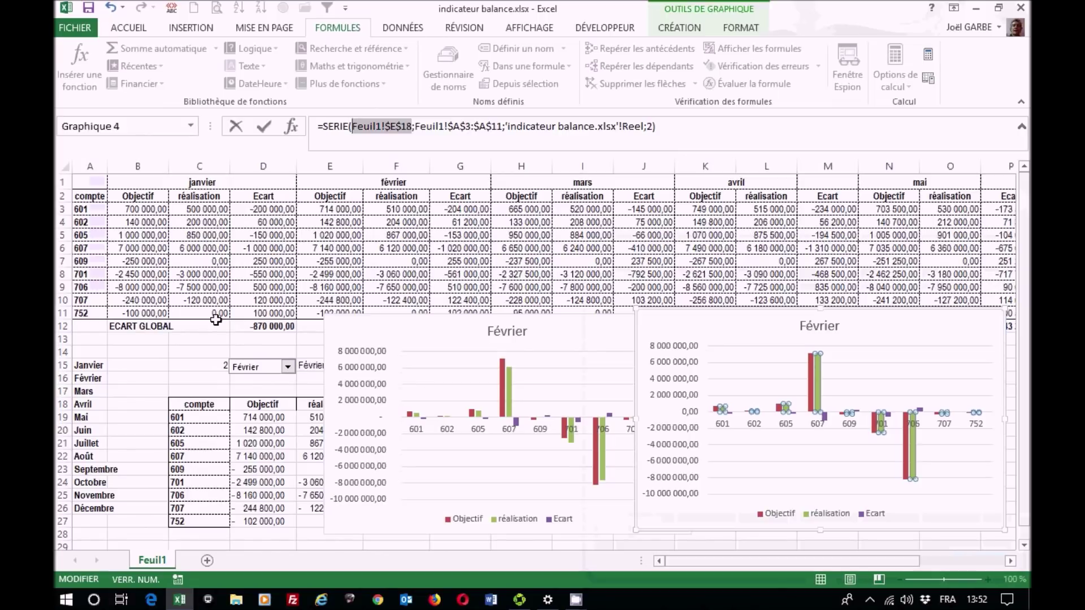
click(195, 195)
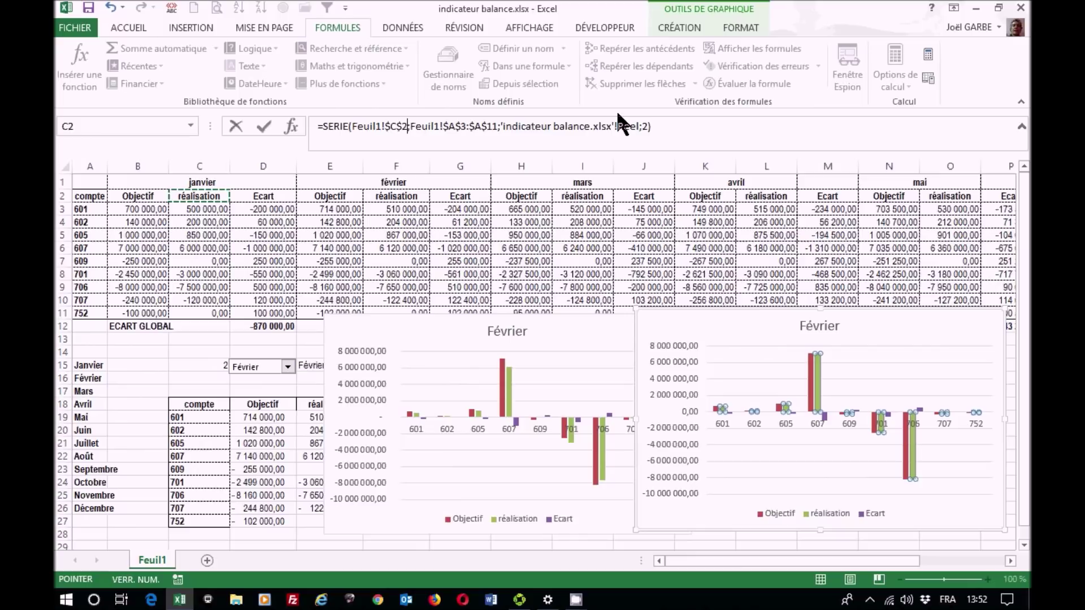
click(669, 128)
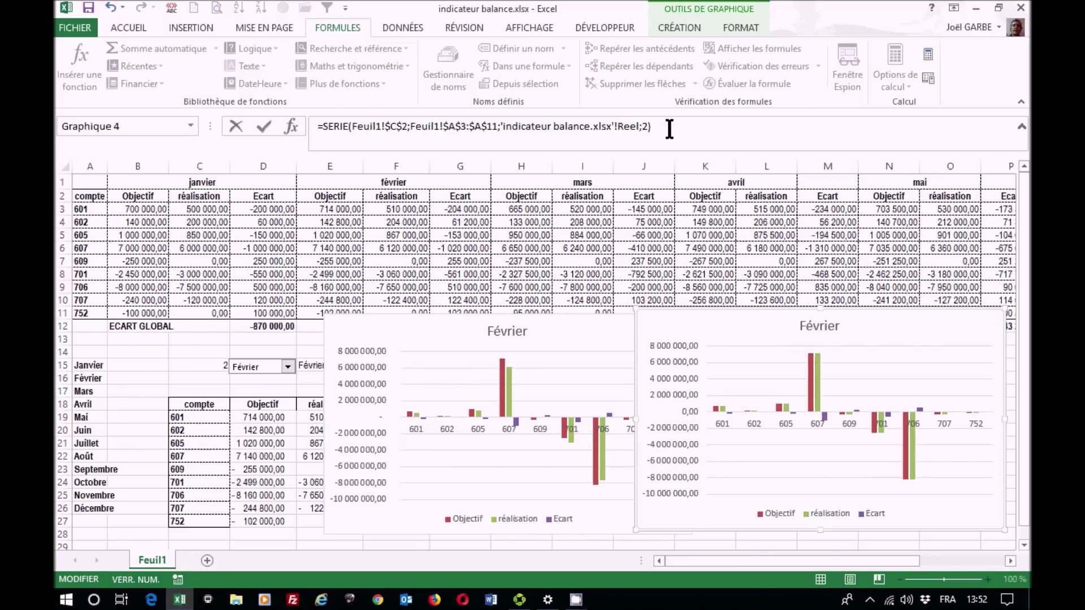
- Discard the pending formula edit and apply 'indicateur balance.xlsx'!Ecart as the values of the réalisation series
key(Escape)
text(Ecart)
key(Return)
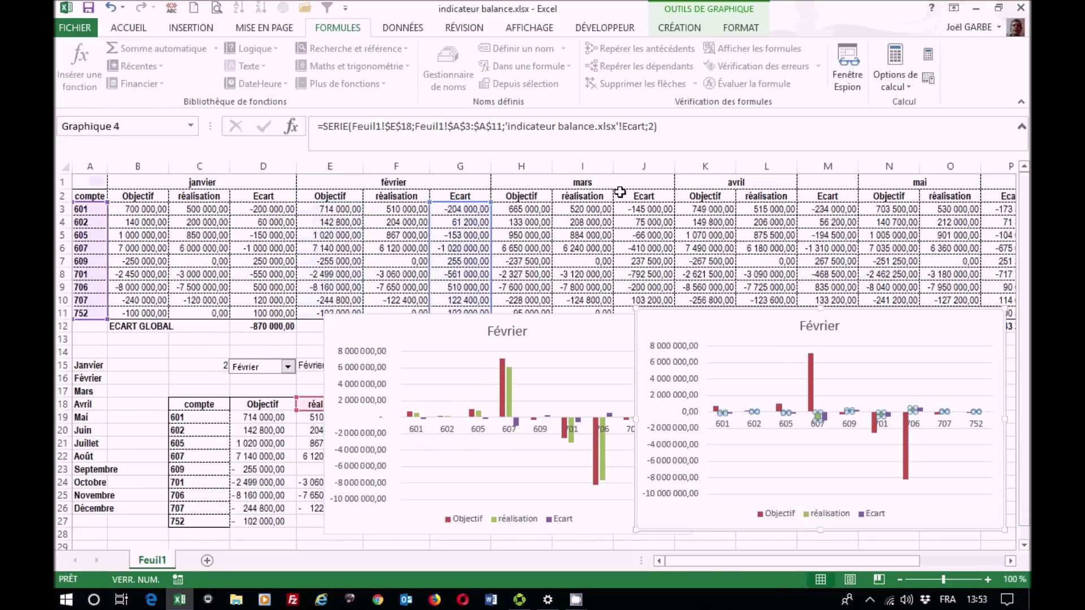
- Try to substitute Reel for Ecart in the réalisation series' SERIE formula, then discard the edit
click(643, 126)
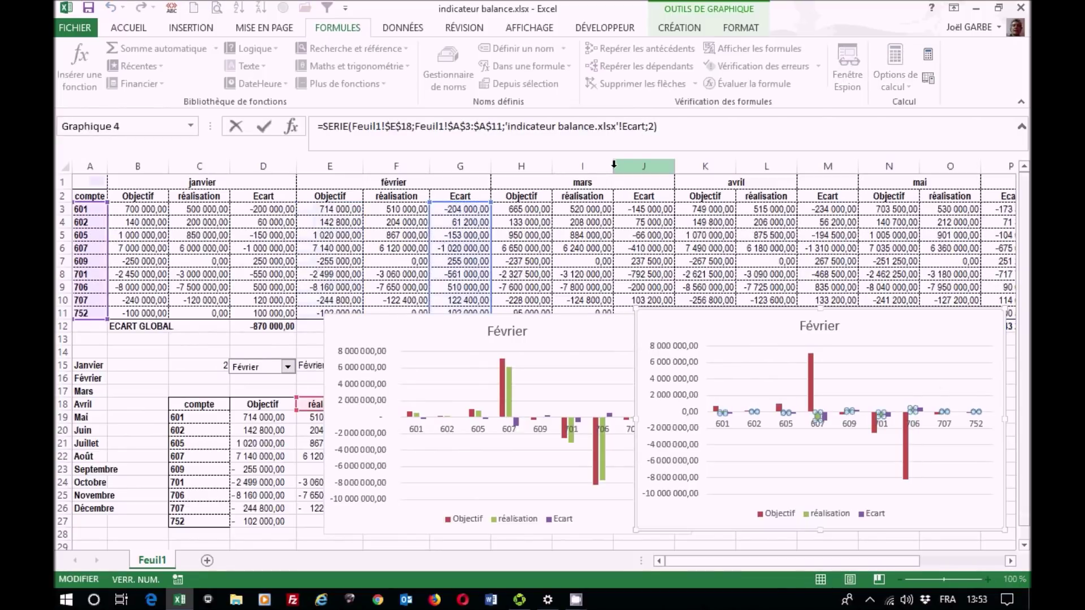
key(BackSpace)
key(BackSpace)
key(BackSpace)
key(BackSpace)
key(BackSpace)
text(Reel)
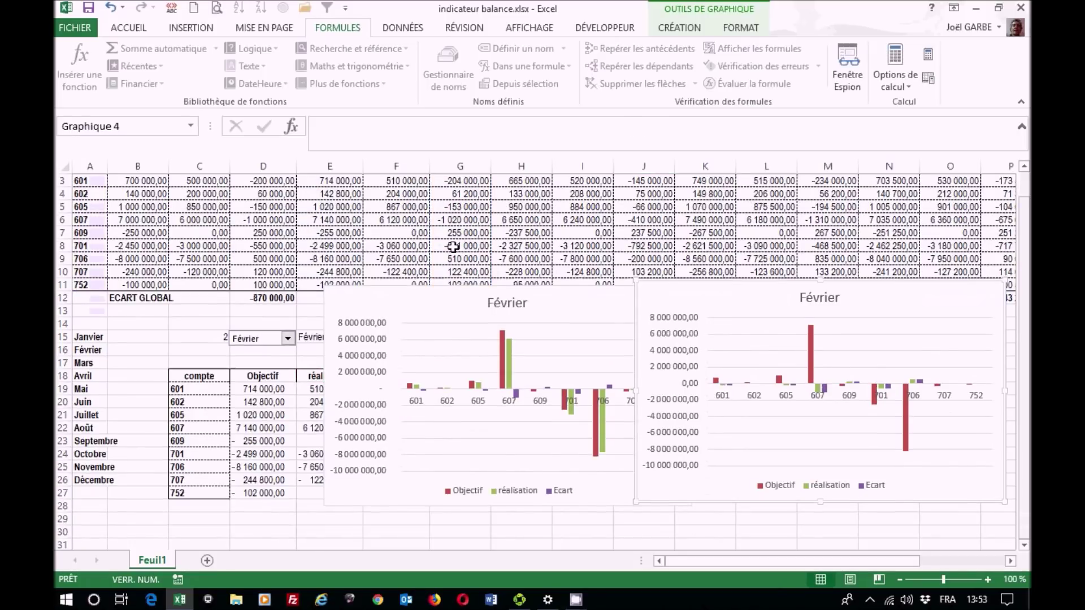
key(Escape)
- Rename the defined name Reel as Jojo in the Name Manager
click(448, 68)
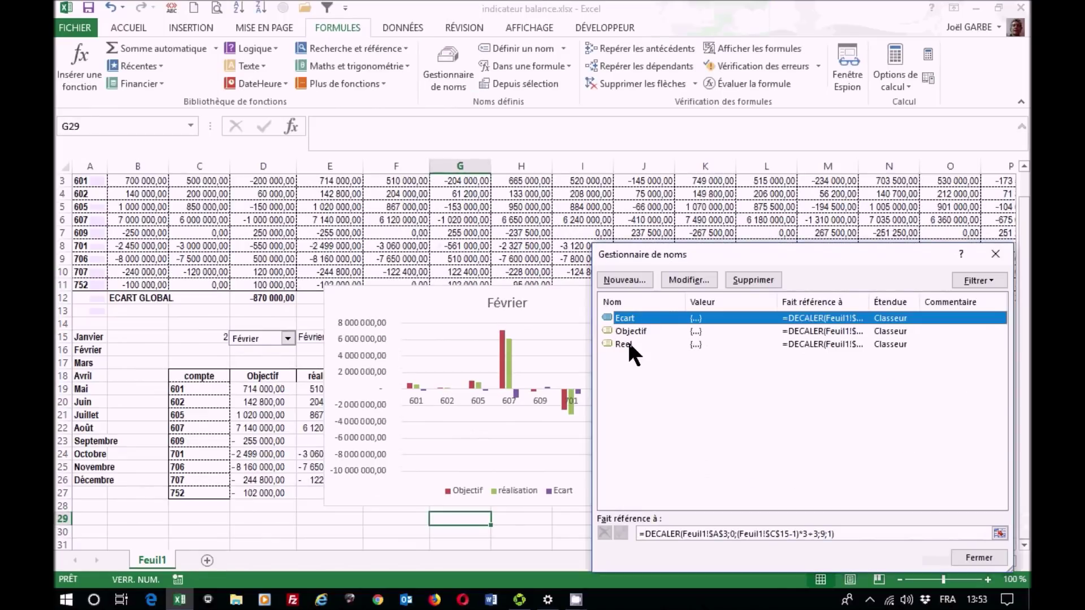
click(628, 343)
click(692, 281)
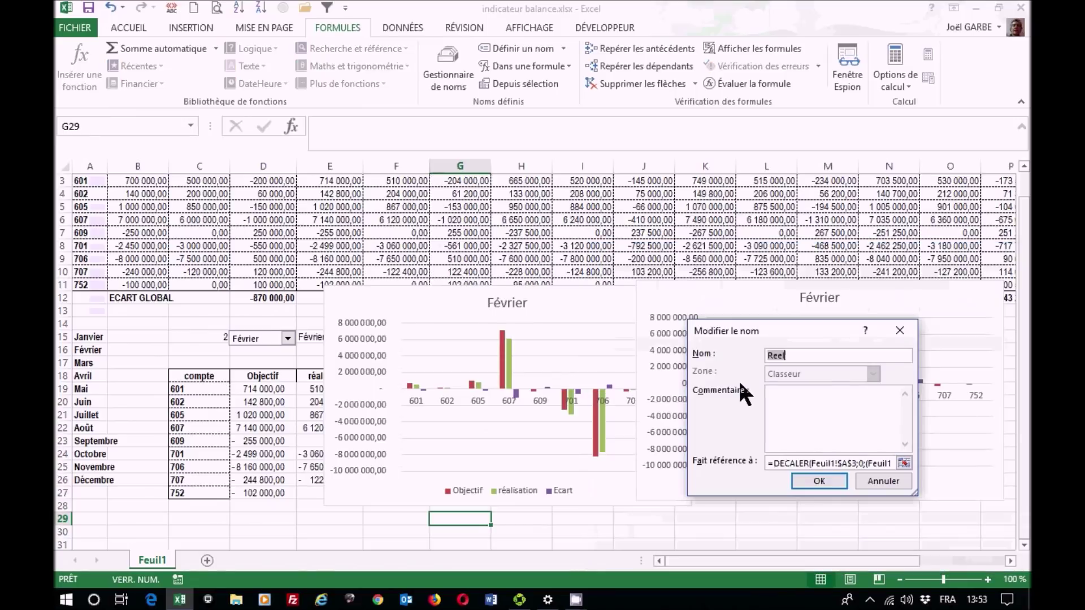
text(Jojo)
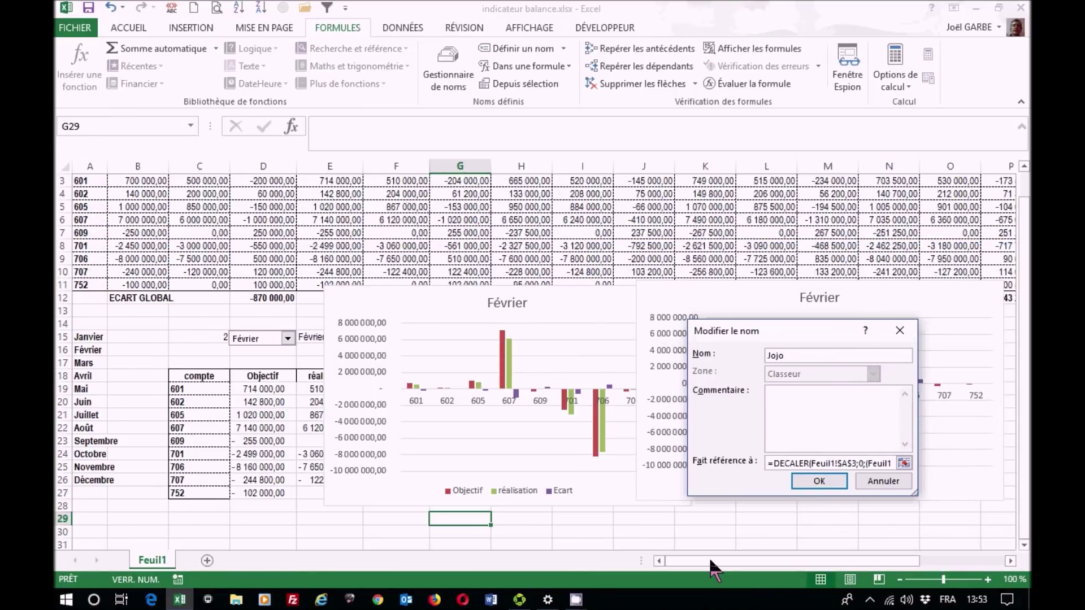
click(808, 480)
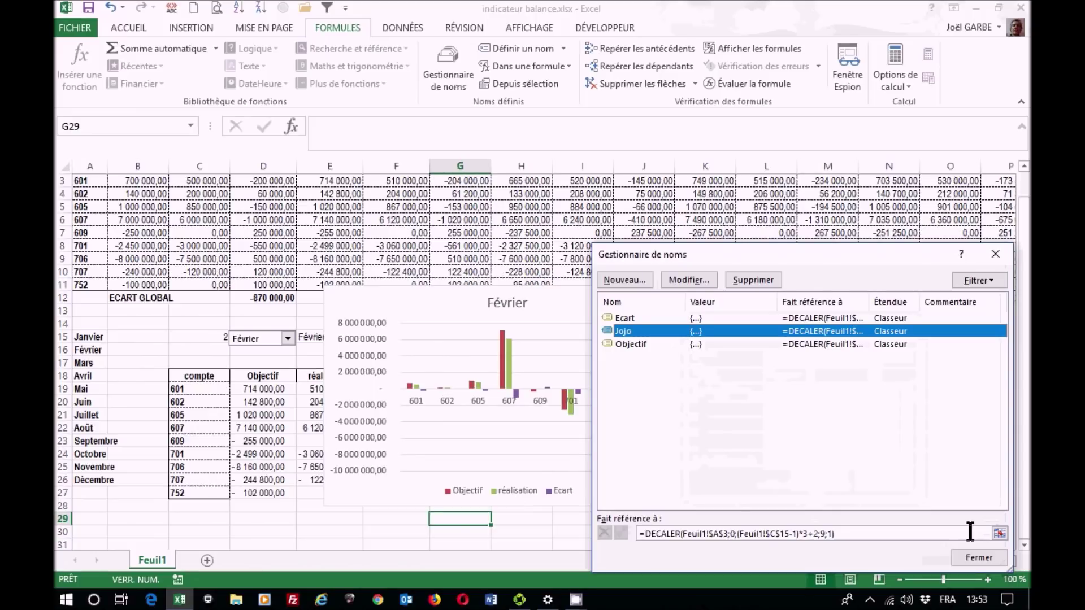
click(979, 560)
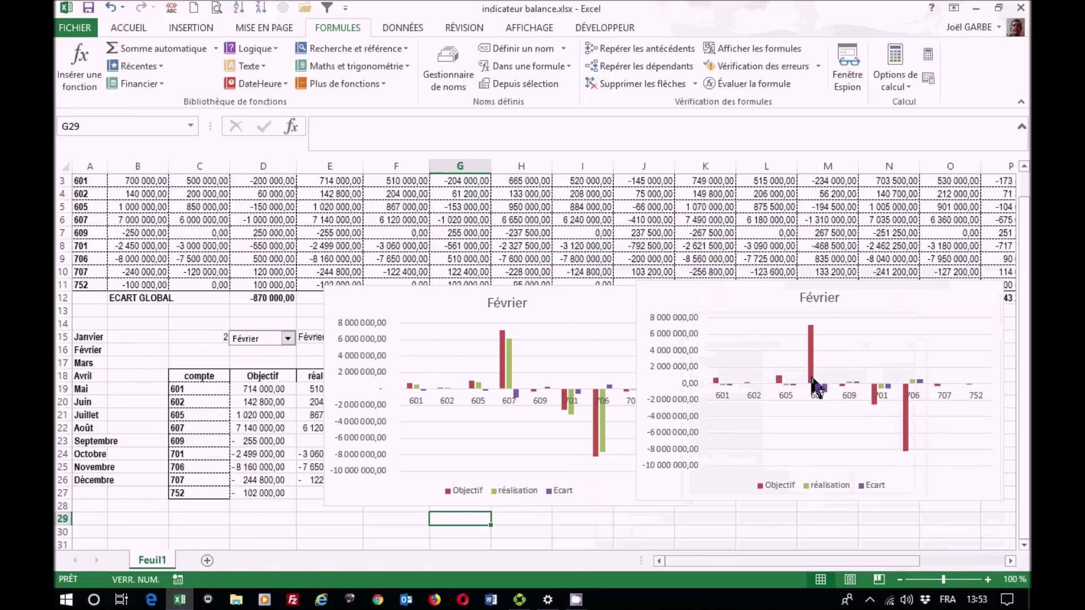
- Replace Ecart with the defined name Jojo as the values of the second chart's réalisation series
mouse_move(820, 391)
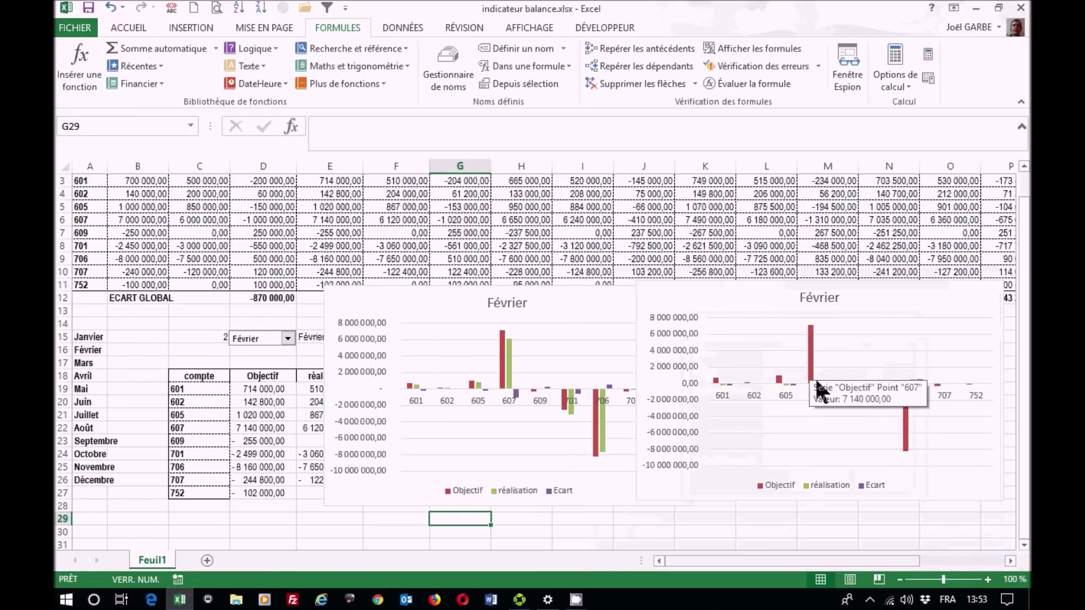
click(816, 385)
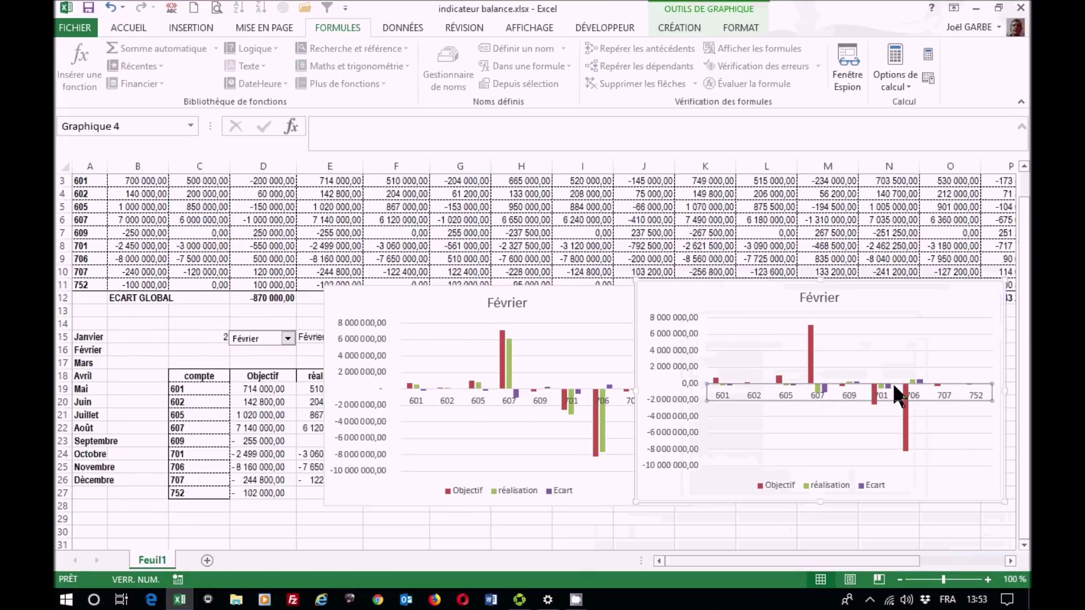
click(811, 358)
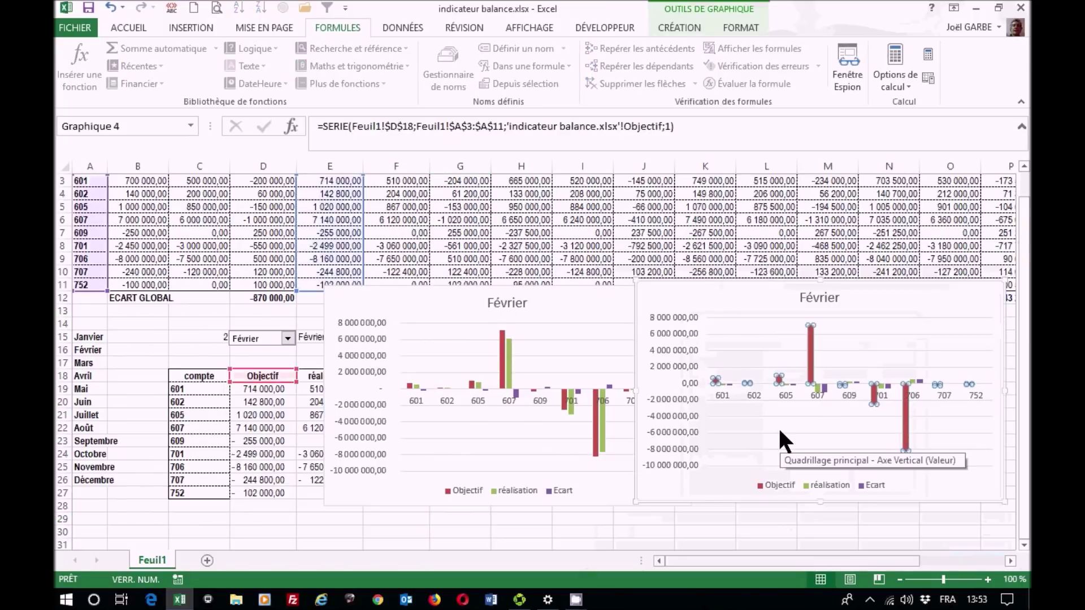
key(Down)
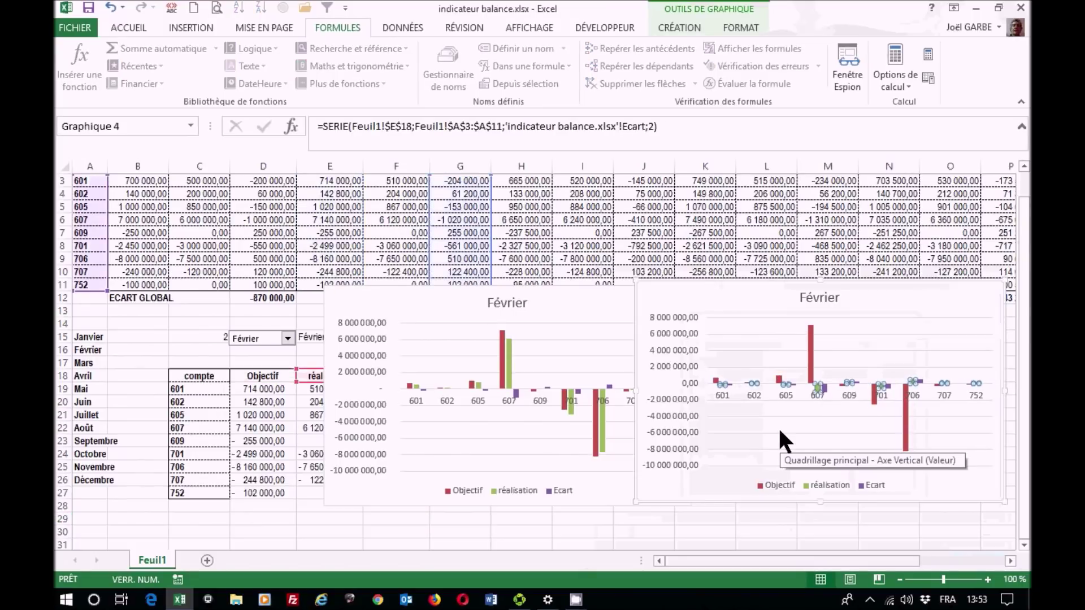
click(641, 134)
key(BackSpace)
key(BackSpace)
key(BackSpace)
key(BackSpace)
key(BackSpace)
text(Jojo)
key(Return)
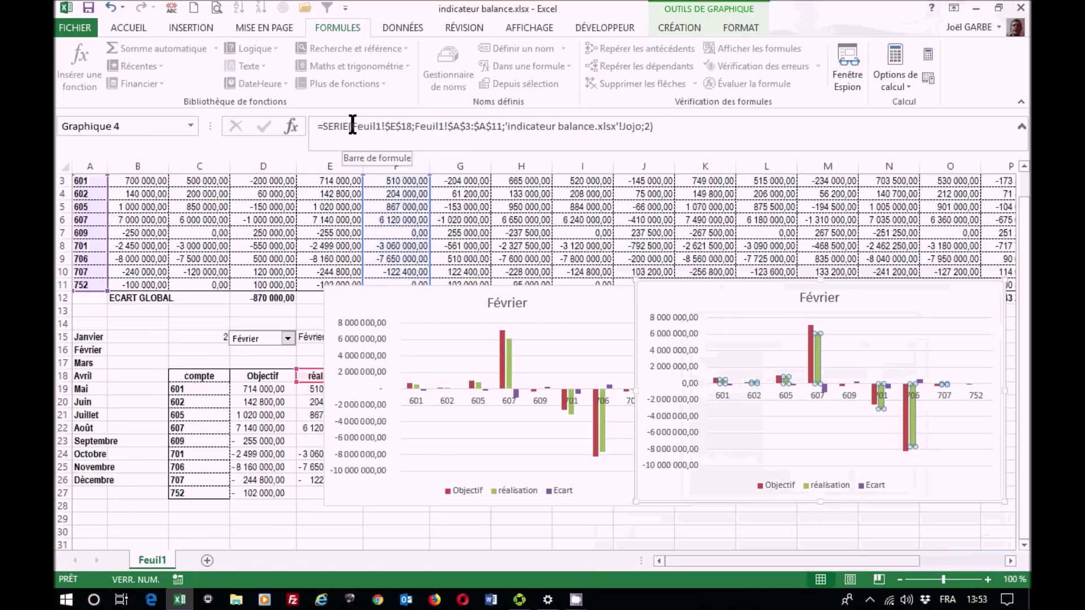
- Point the réalisation series' title reference to Feuil1!$C$2 in its SERIE formula
drag(352, 125, 411, 125)
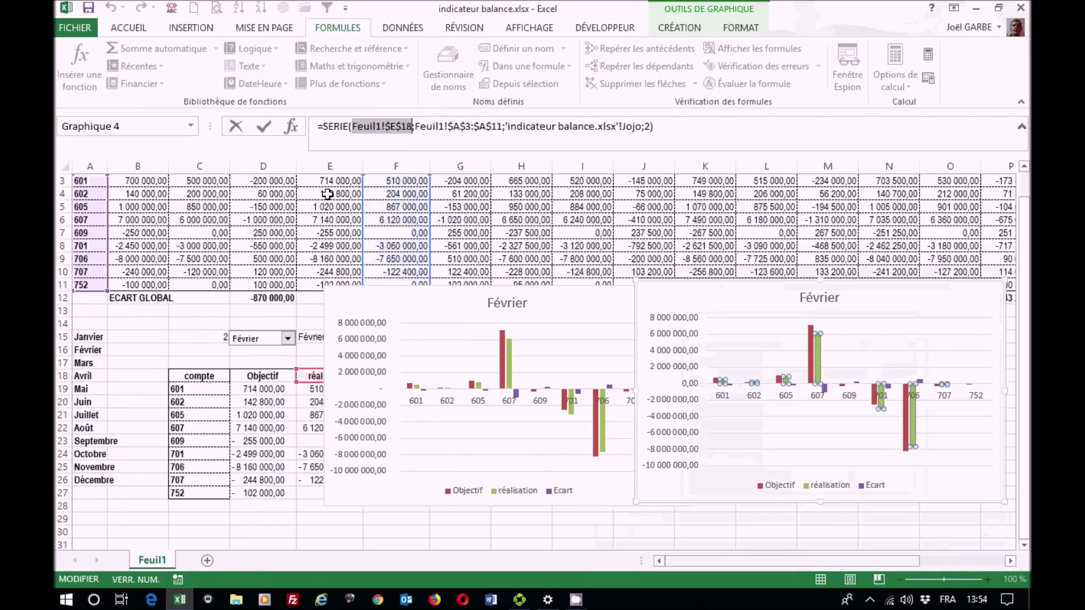
drag(1026, 285, 1026, 237)
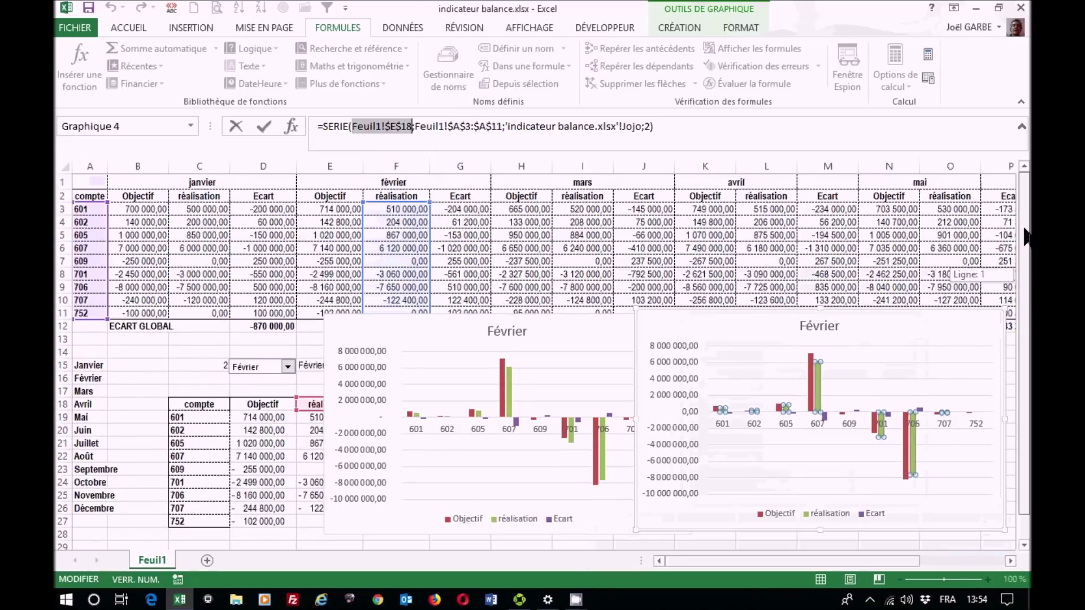
click(199, 196)
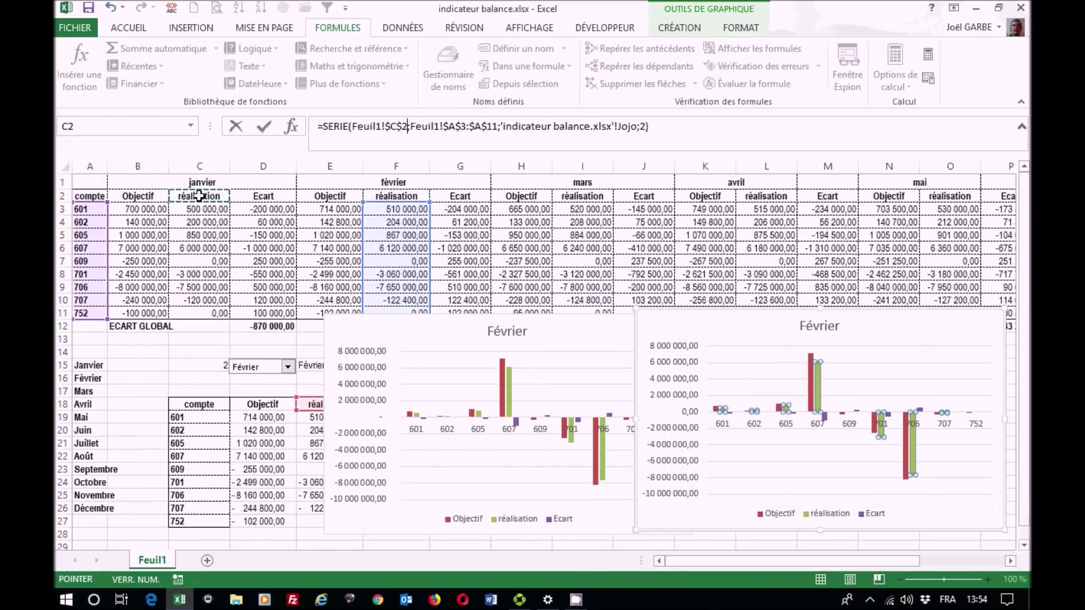
key(Return)
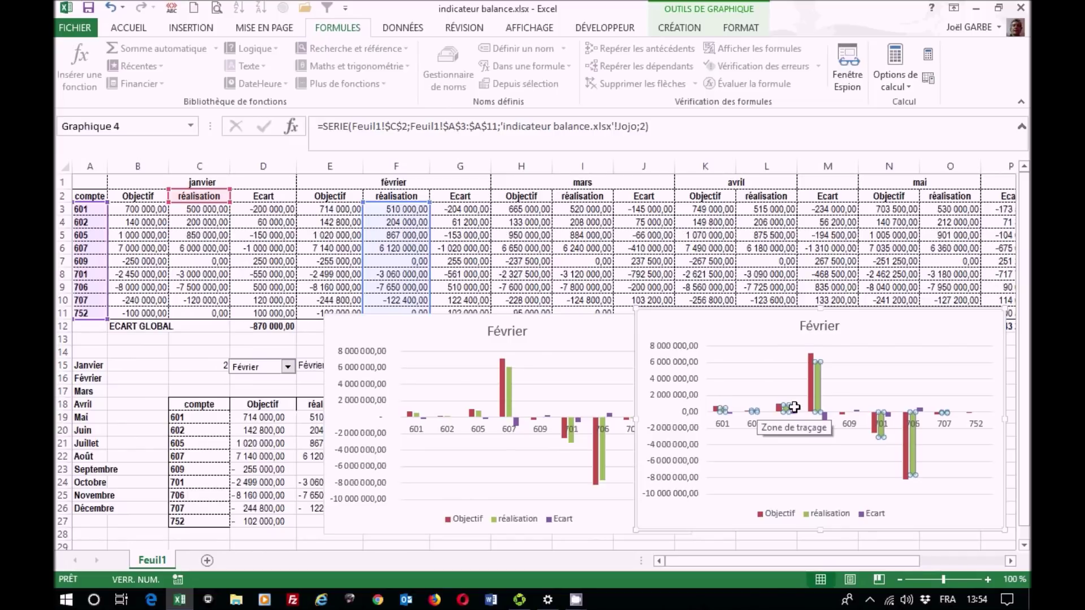
- Point the Objectif series' title reference in the second chart to Feuil1!$B$2
click(811, 389)
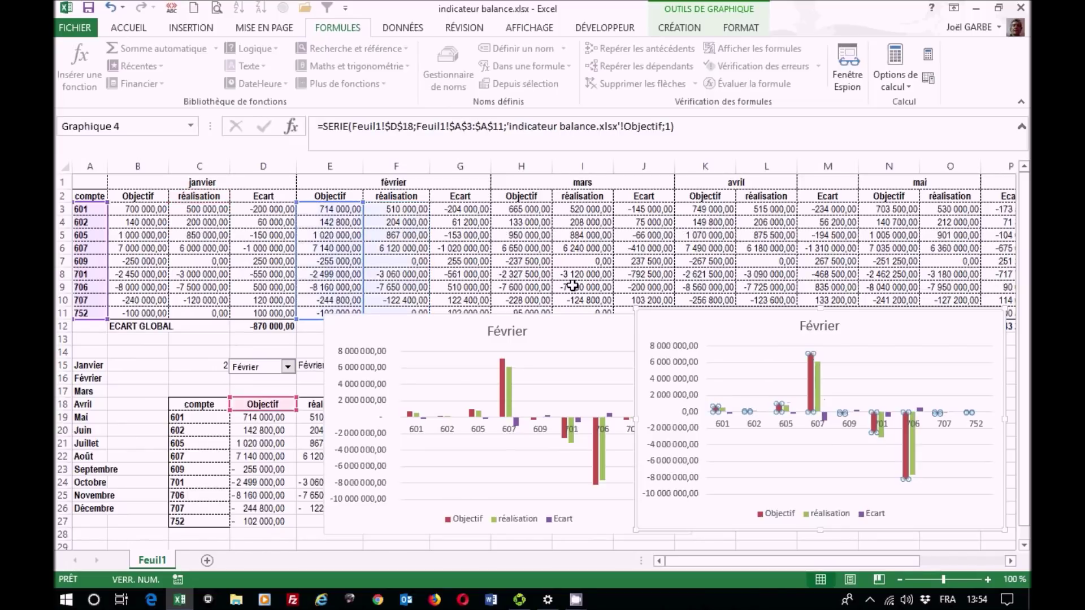
double_click(360, 121)
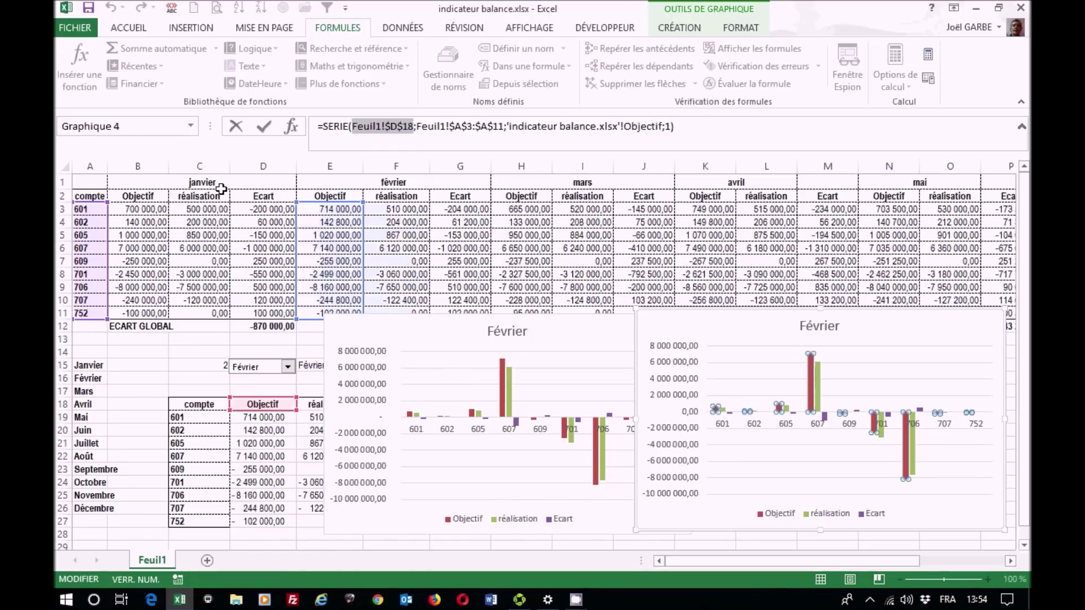
click(144, 195)
key(Return)
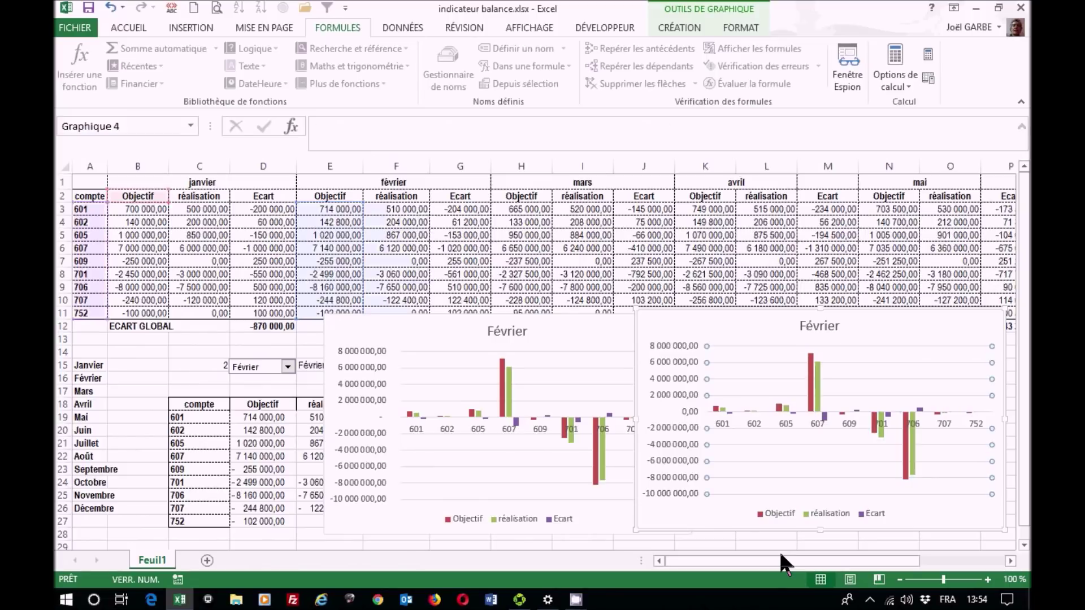
- Point the Ecart series' title reference in the second chart to Feuil1!$D$2
key(Up)
key(Up)
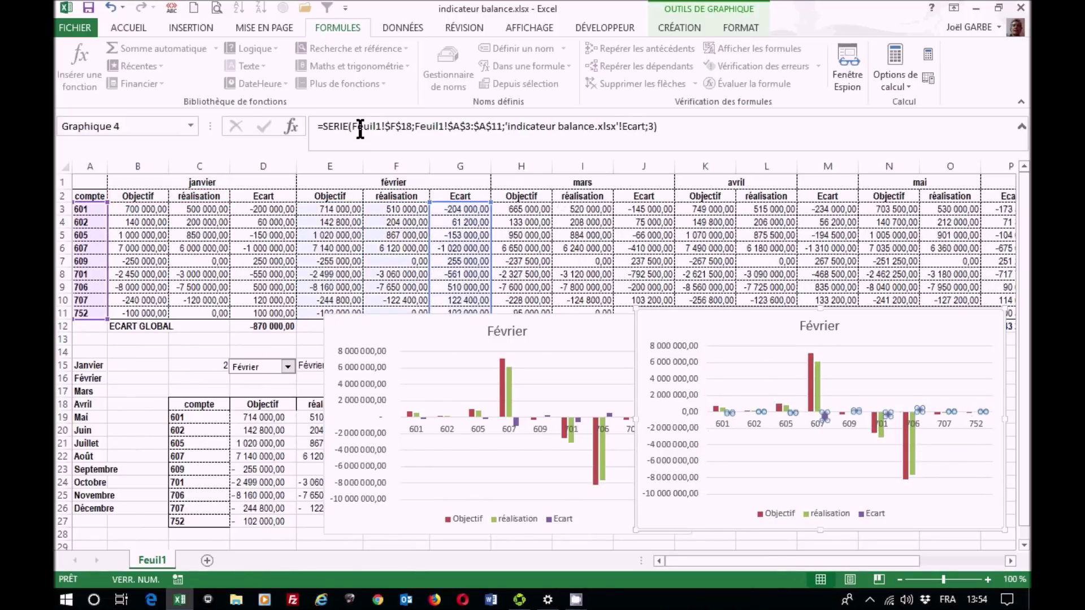
double_click(385, 127)
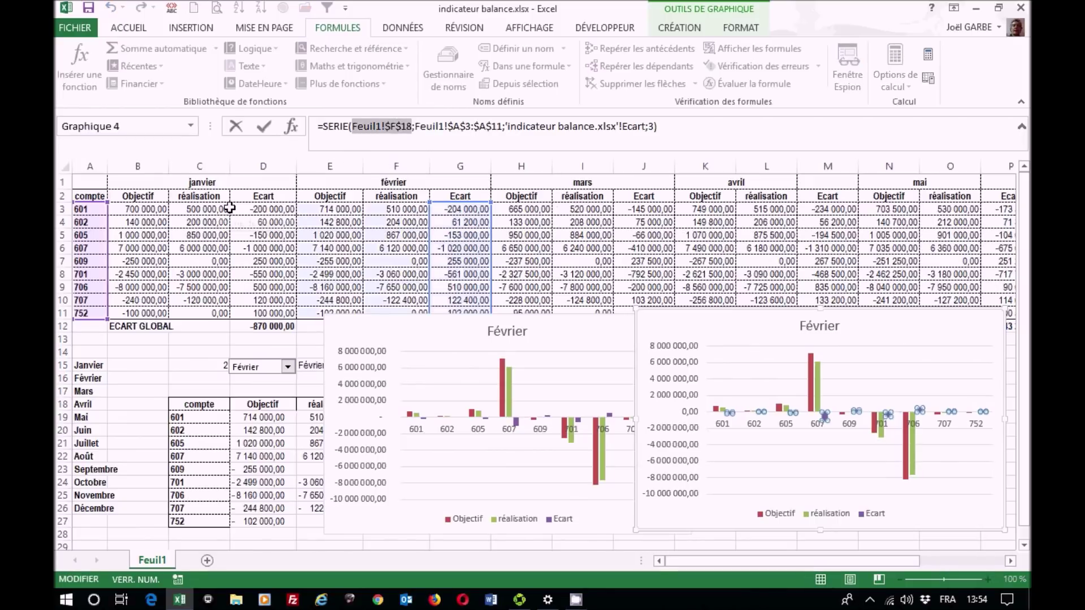
click(266, 196)
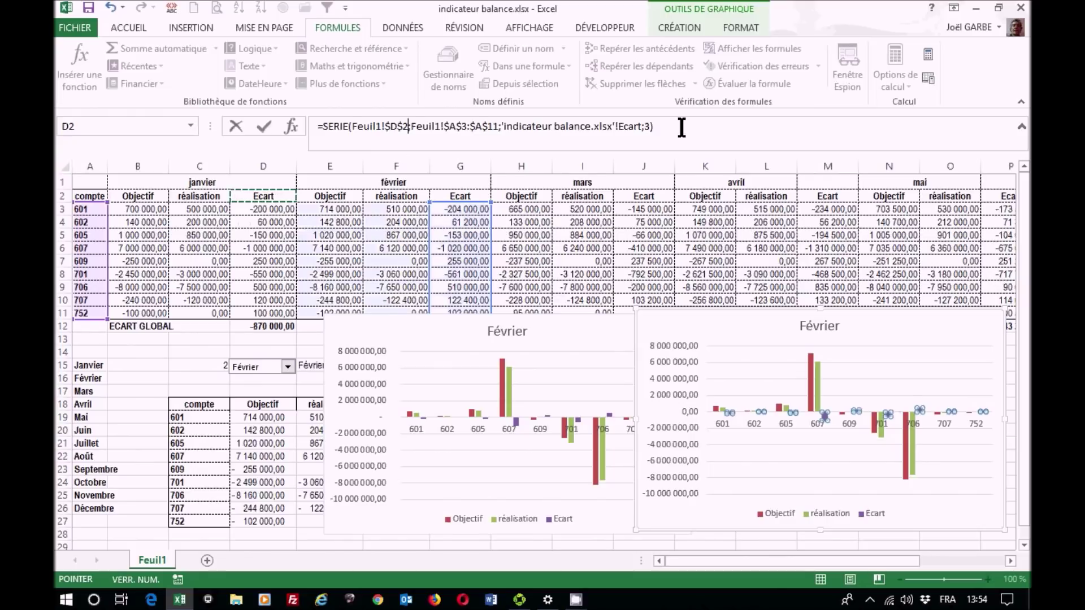
key(Return)
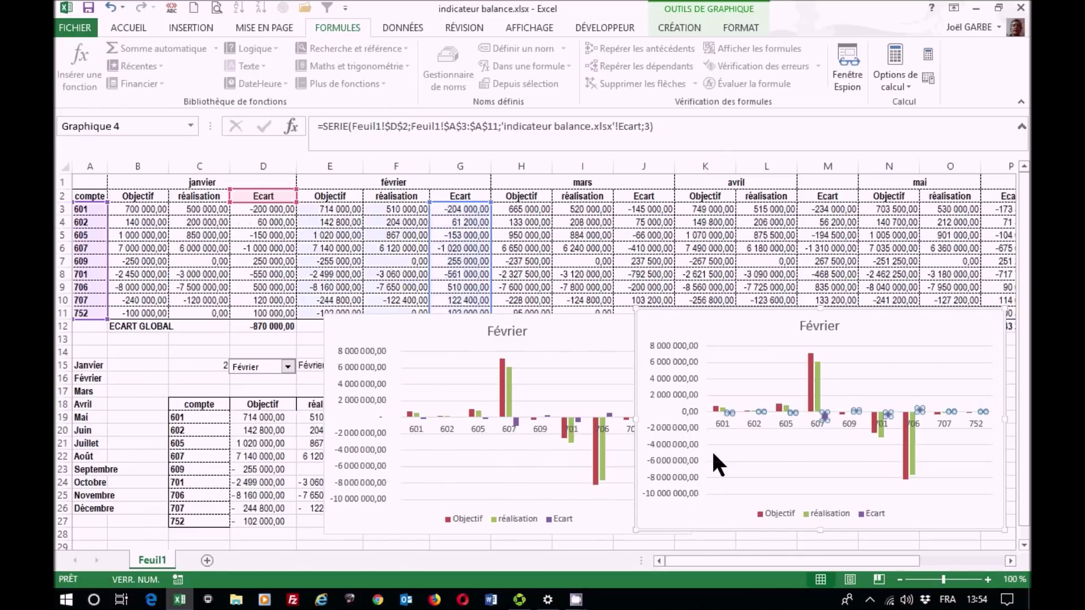
- Review the SERIE formulas of the réalisation, Objectif and Ecart series by selecting each one in the second chart
mouse_move(817, 385)
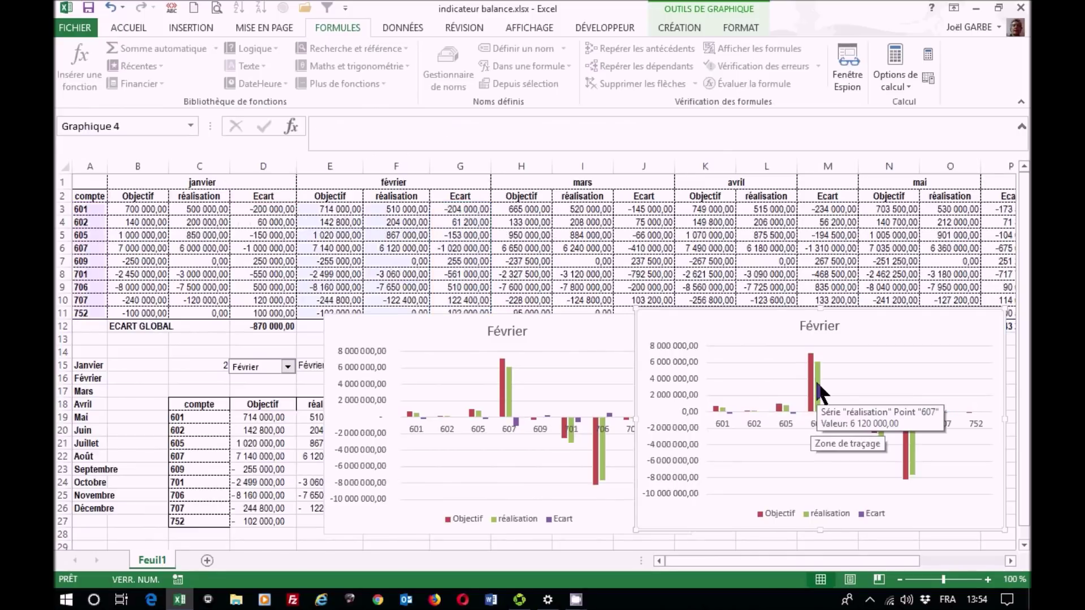
click(817, 384)
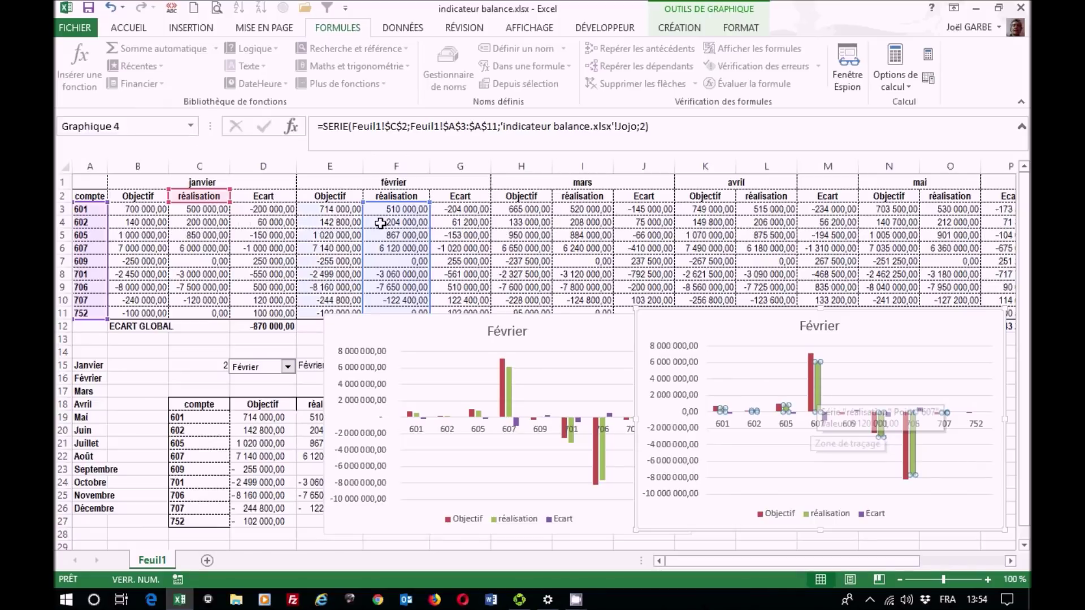
click(192, 125)
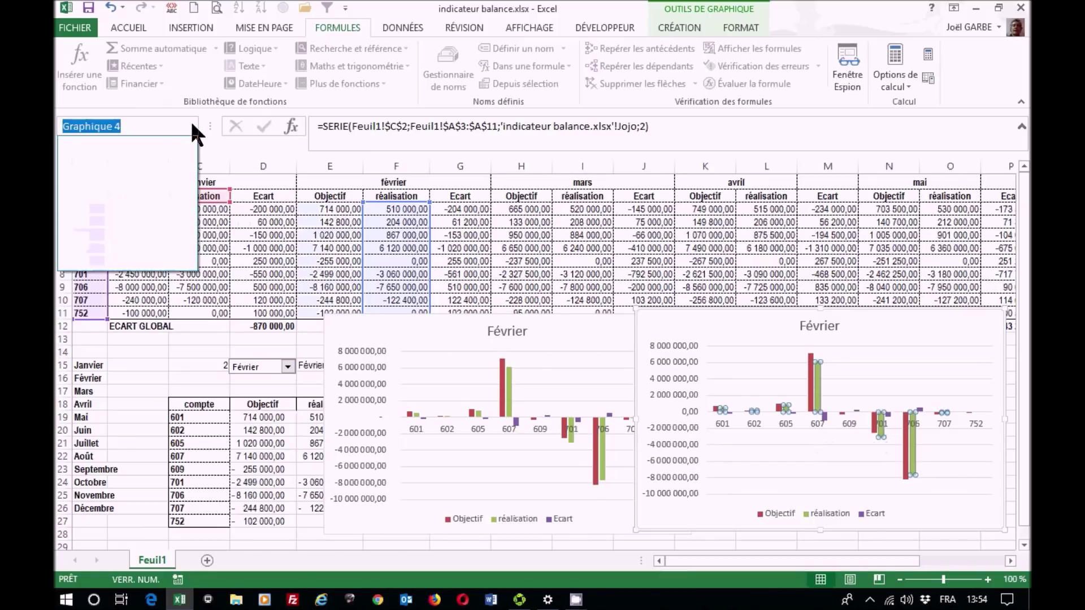
click(191, 126)
click(679, 28)
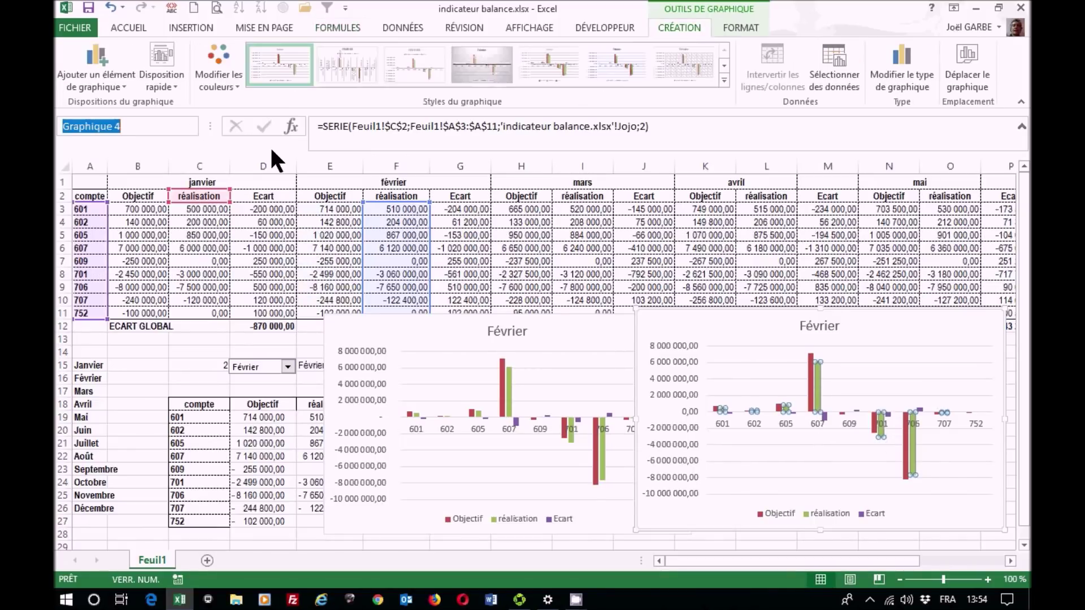
click(744, 28)
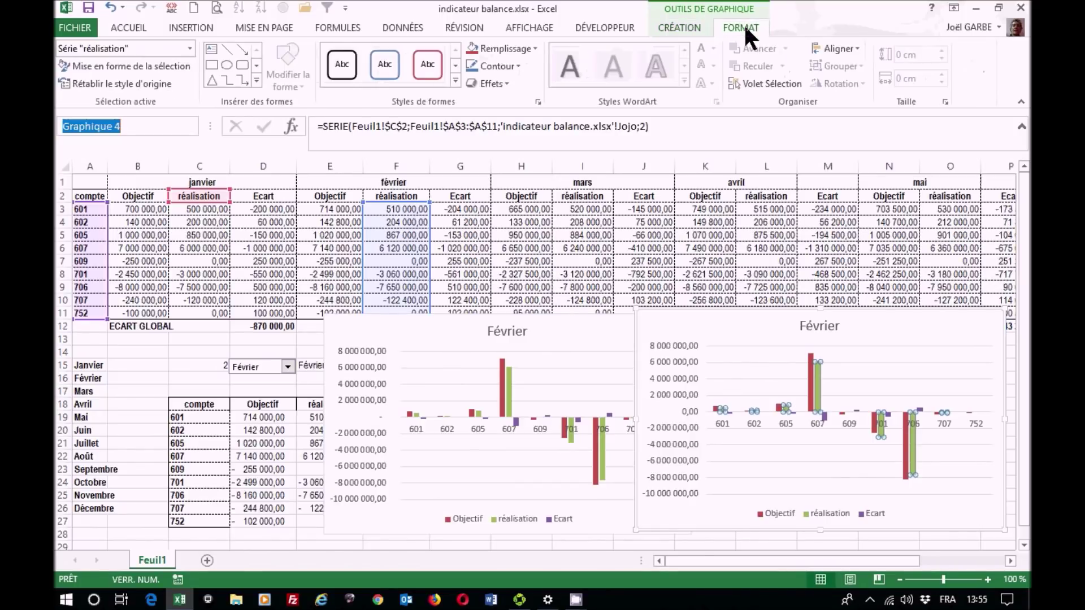
click(190, 49)
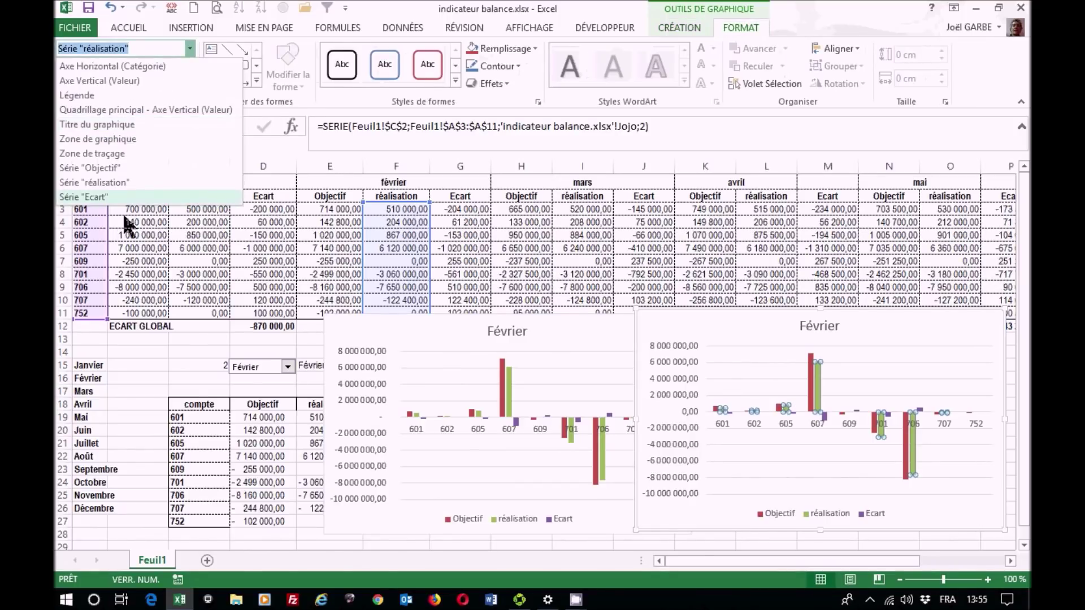
click(114, 168)
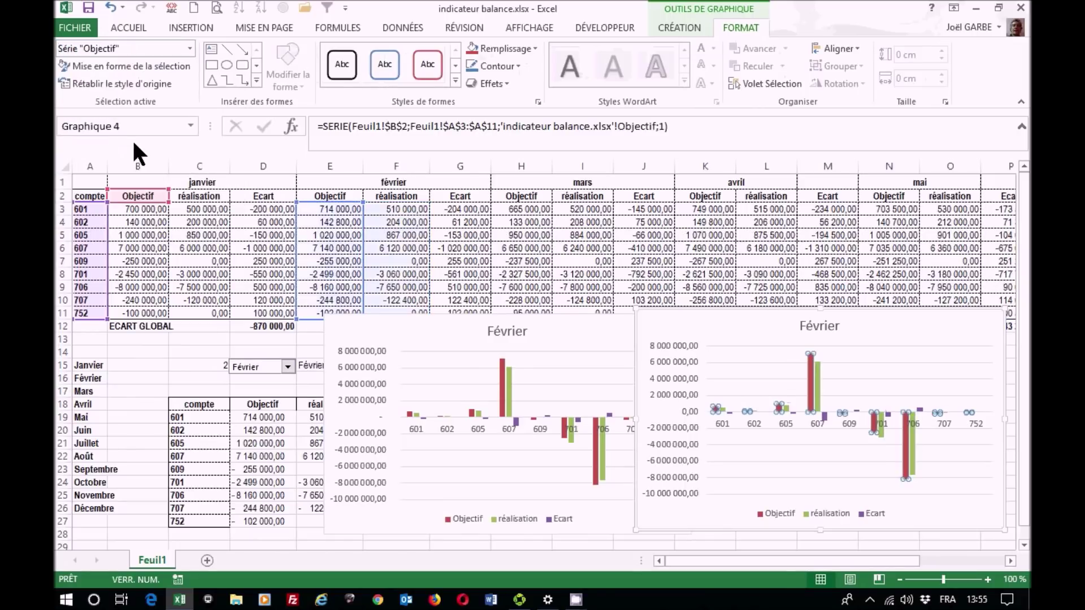
click(189, 48)
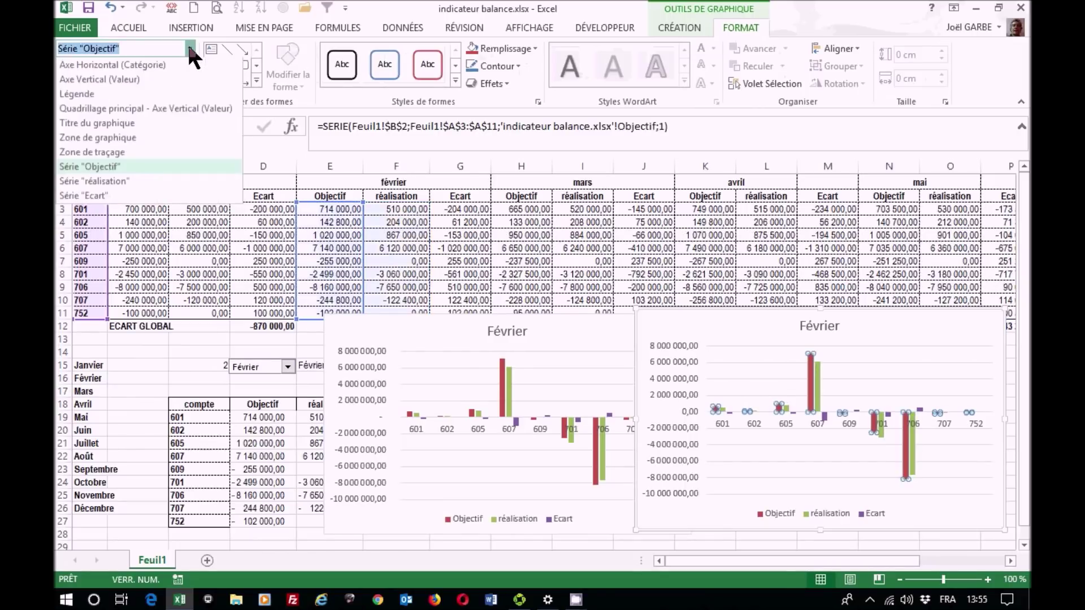
click(98, 196)
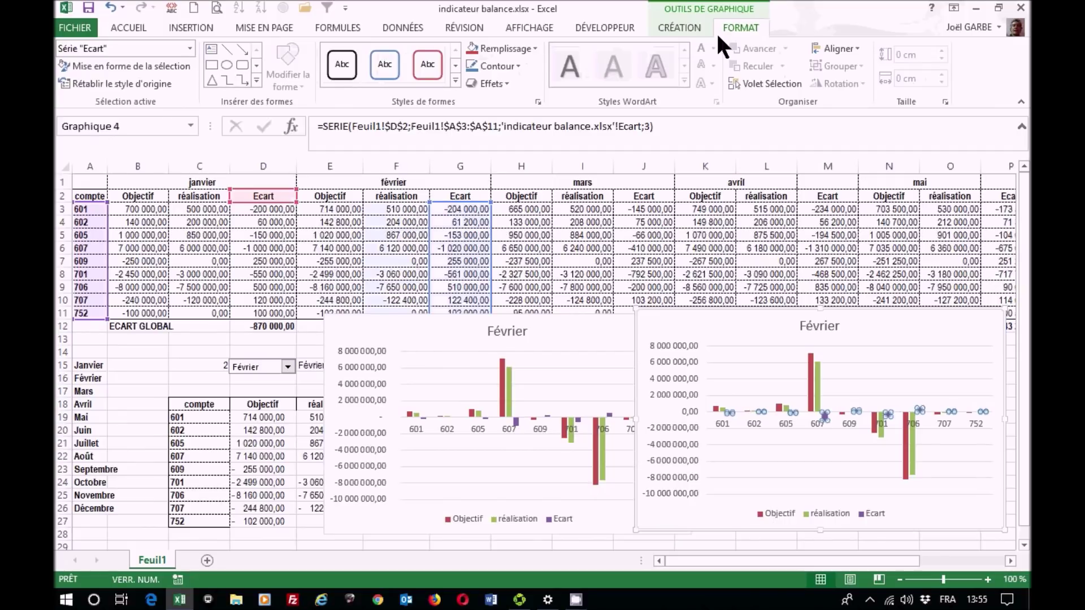
click(190, 48)
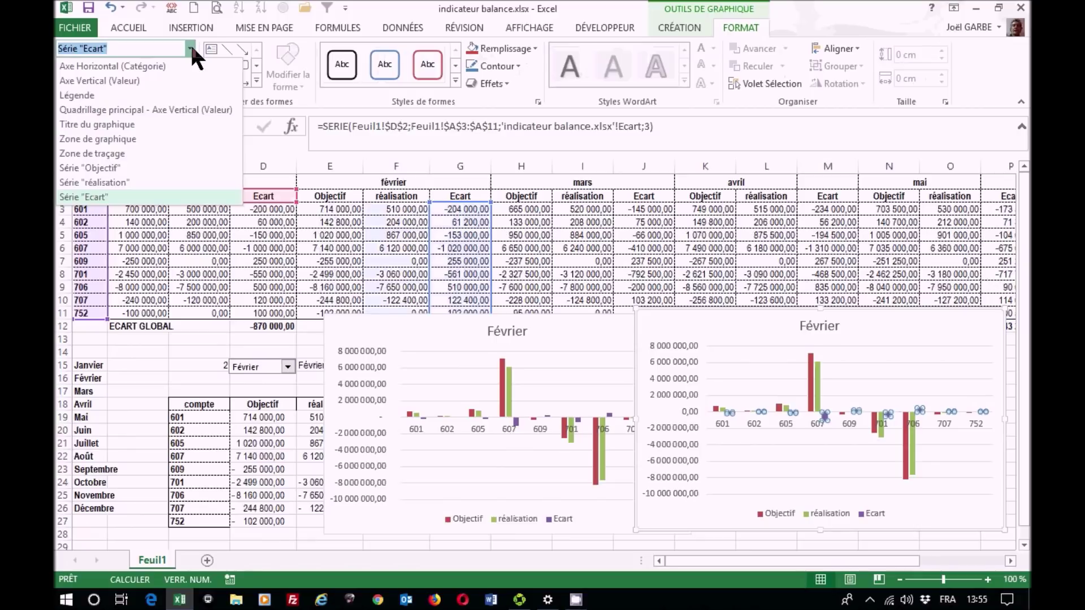
click(736, 27)
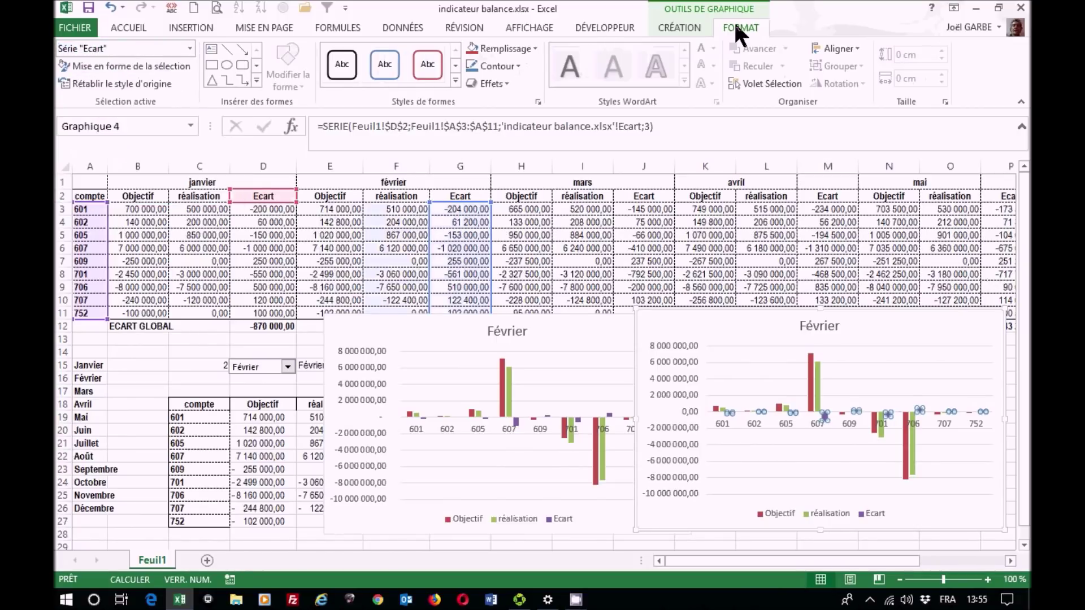